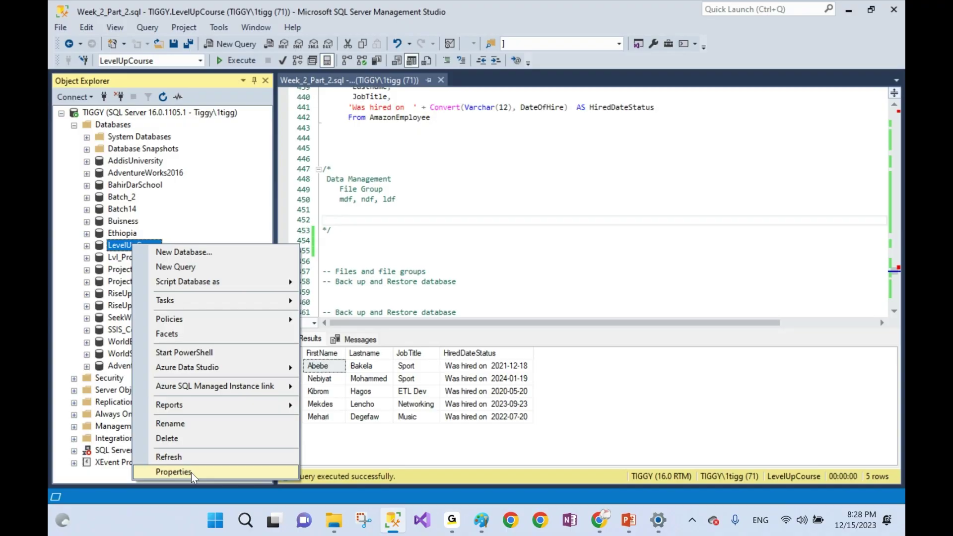
- Open the LevelUpCourse database properties and review the Files and Filegroups pages, ending on Files
left_click(174, 472)
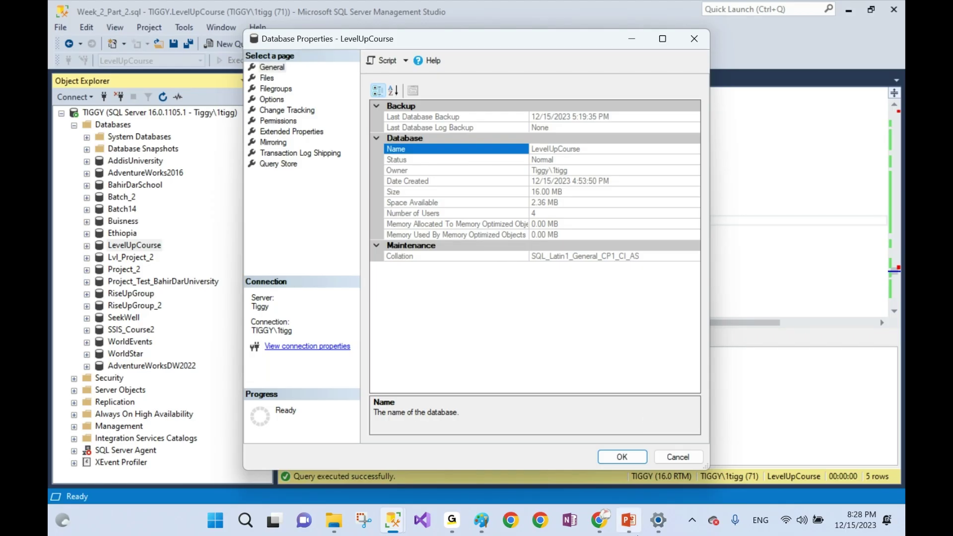
left_click(629, 520)
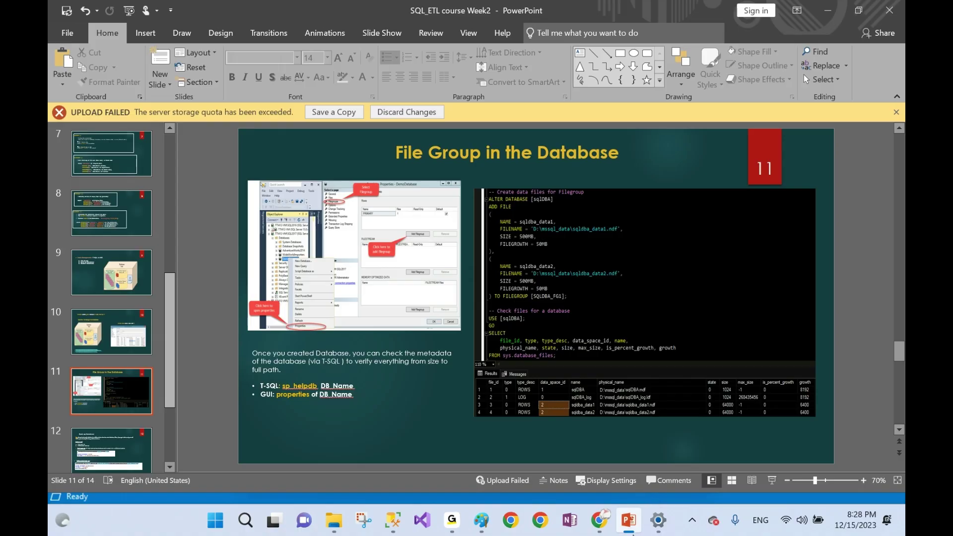
left_click(632, 531)
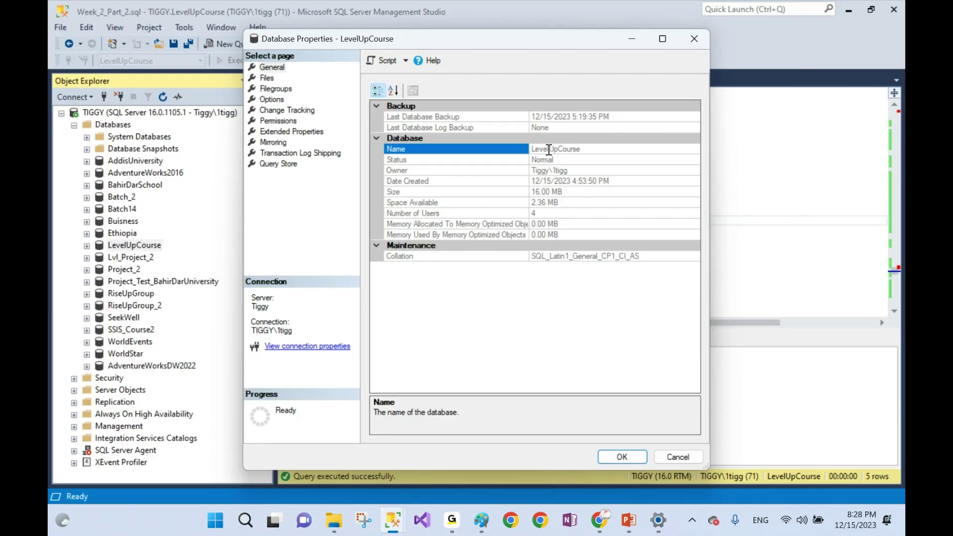
left_click(267, 79)
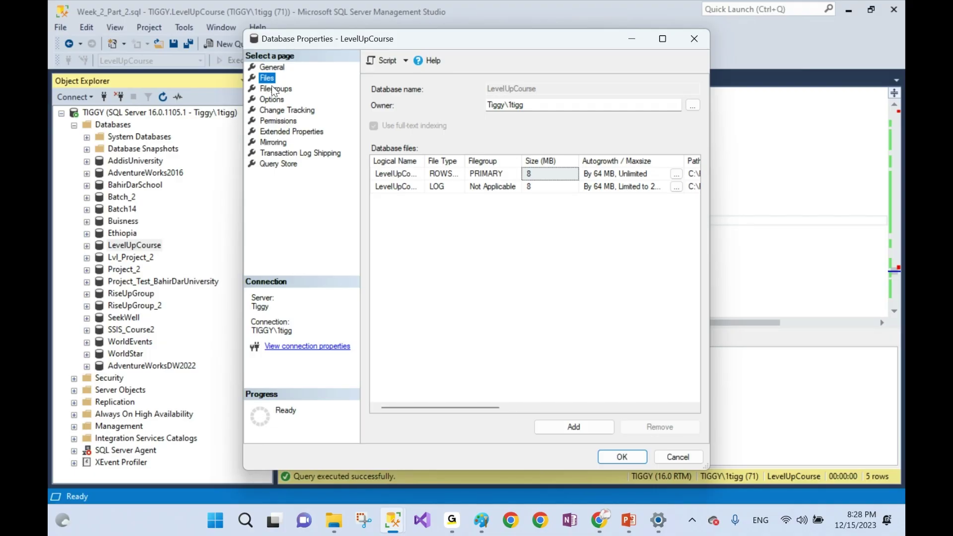
left_click(273, 90)
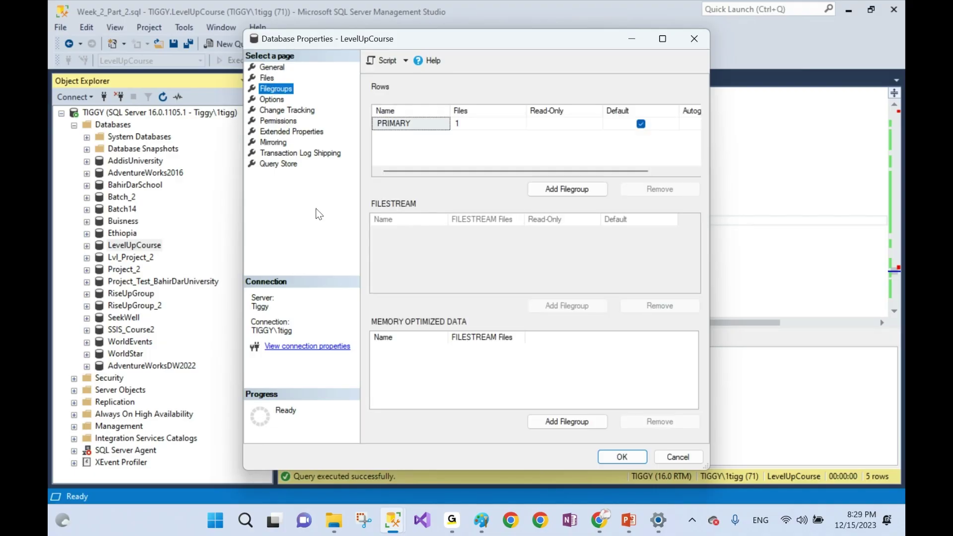
left_click(263, 79)
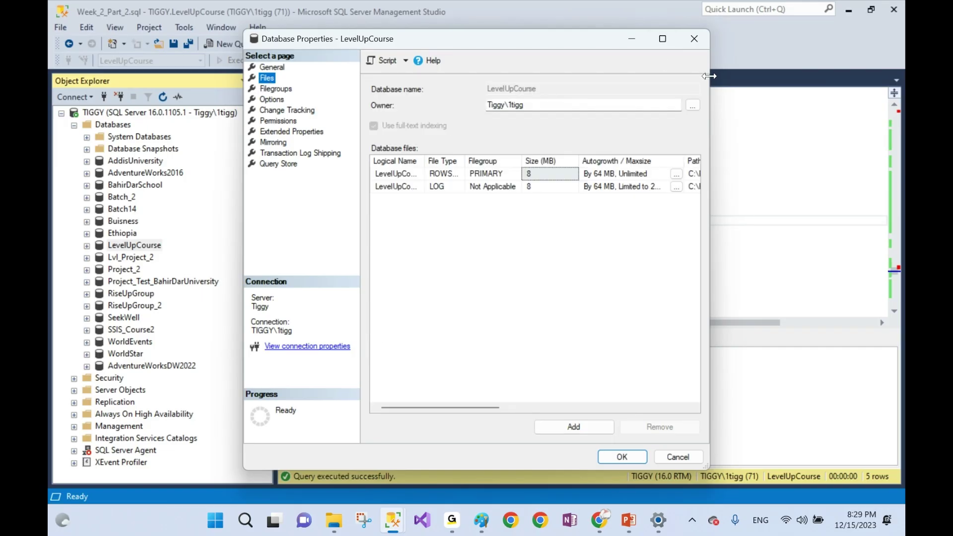
- Maximize the database properties window and widen the Logical Name and File Type columns of the database files list
left_click_drag(709, 76, 838, 76)
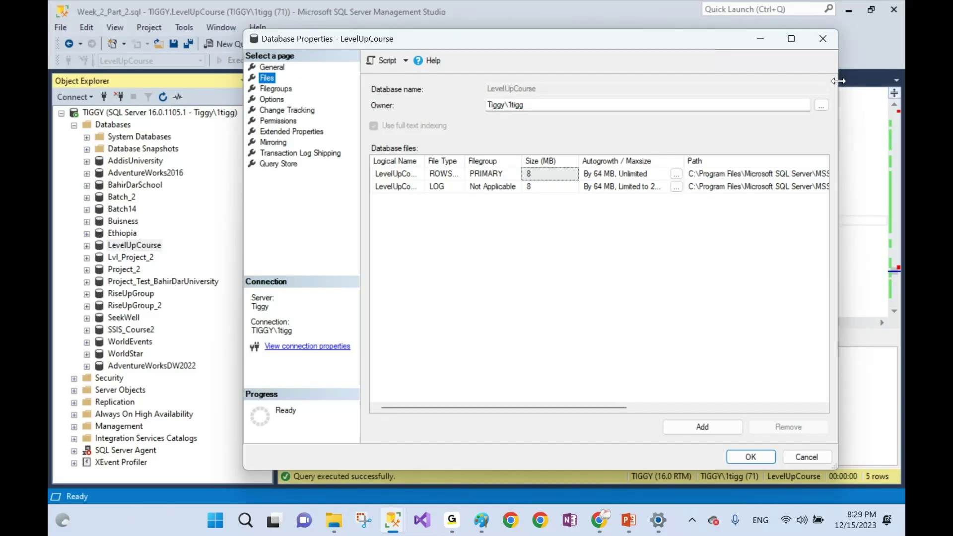
left_click(793, 42)
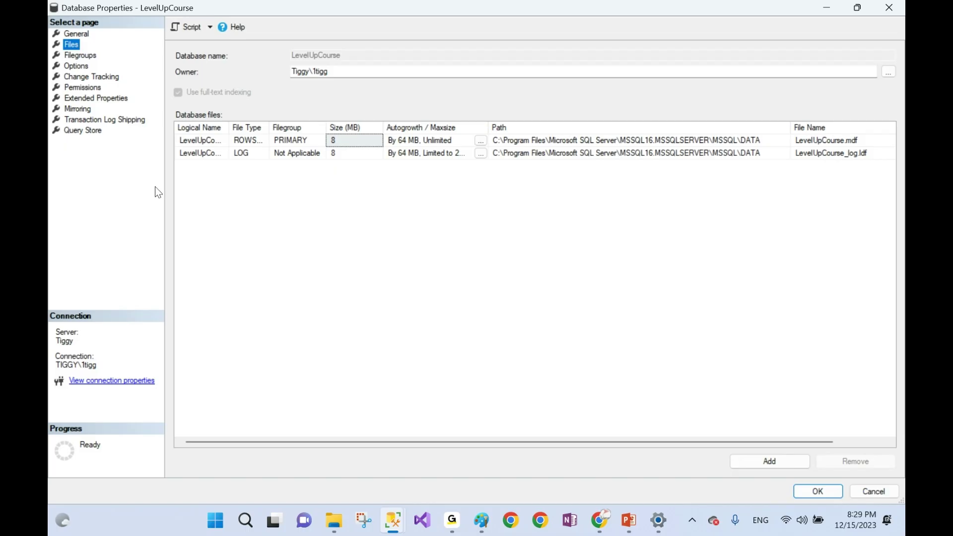
left_click_drag(228, 126, 256, 128)
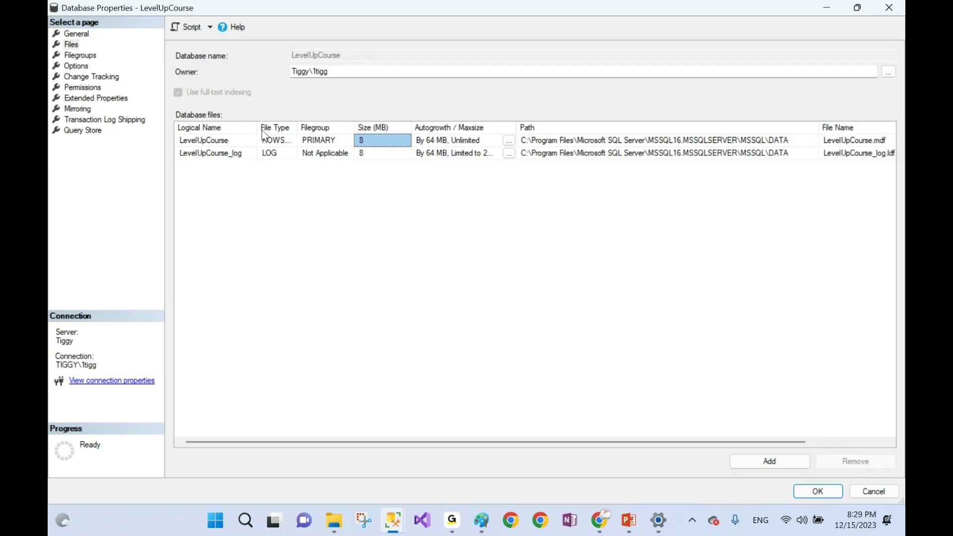
left_click_drag(256, 128, 312, 128)
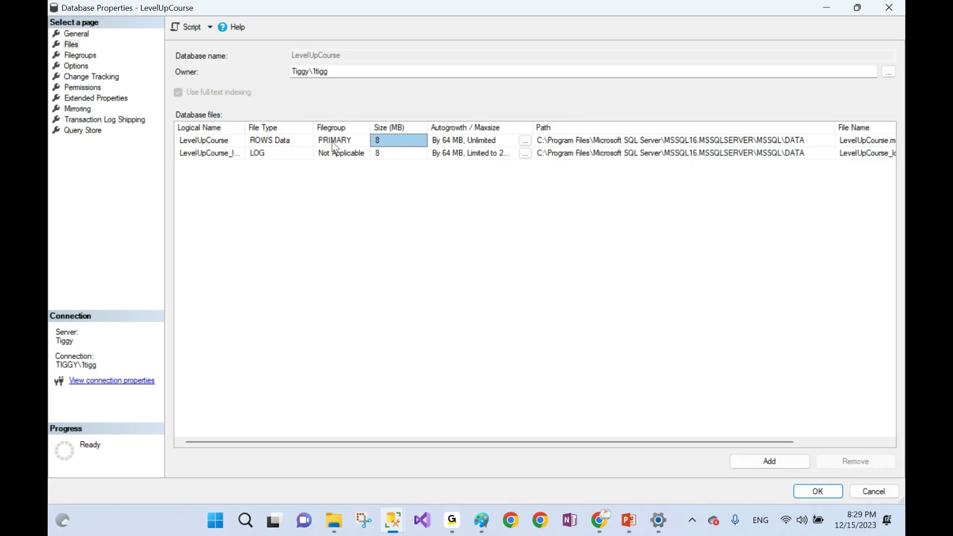
- Try adjusting the initial size of the LevelUpCourse data file and return it to 8 MB
left_click(420, 139)
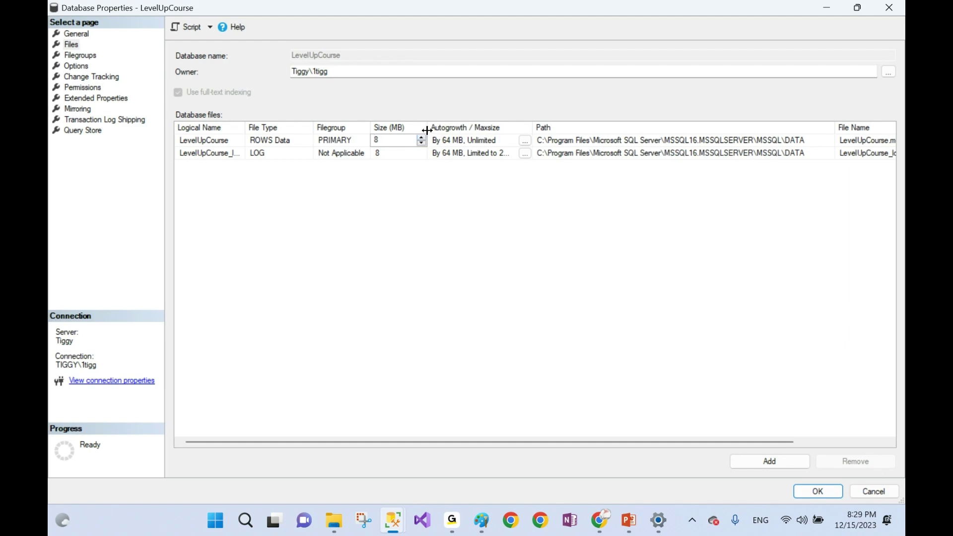
left_click_drag(427, 130, 439, 130)
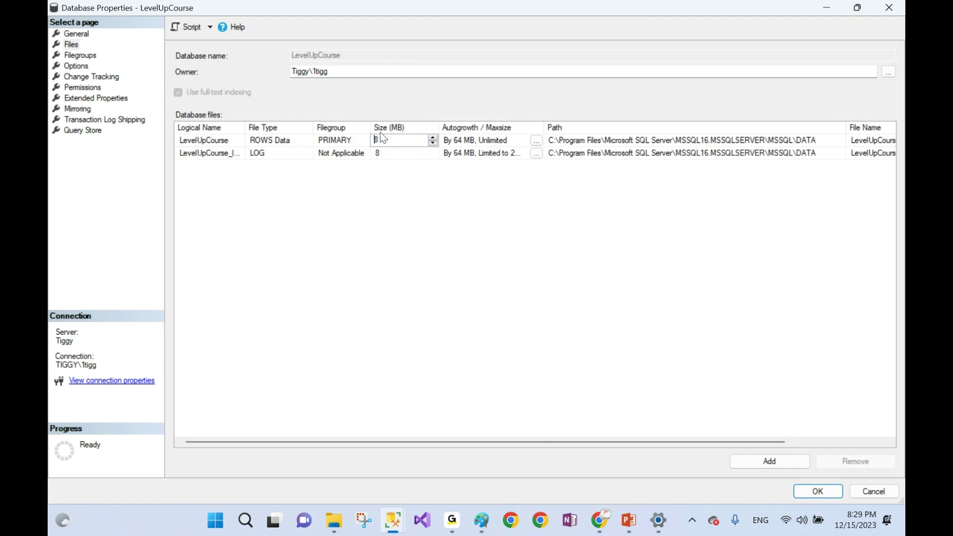
left_click(434, 143)
left_click(434, 140)
left_click(434, 144)
left_click_drag(439, 127, 432, 127)
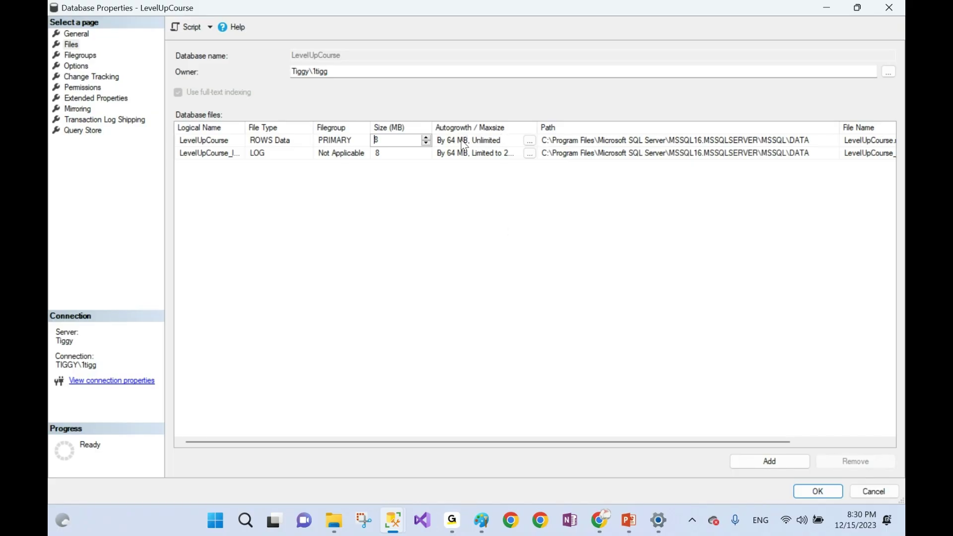
- Try percentage-based file growth in the LevelUpCourse data file's autogrowth settings and switch it back to megabytes
left_click(530, 142)
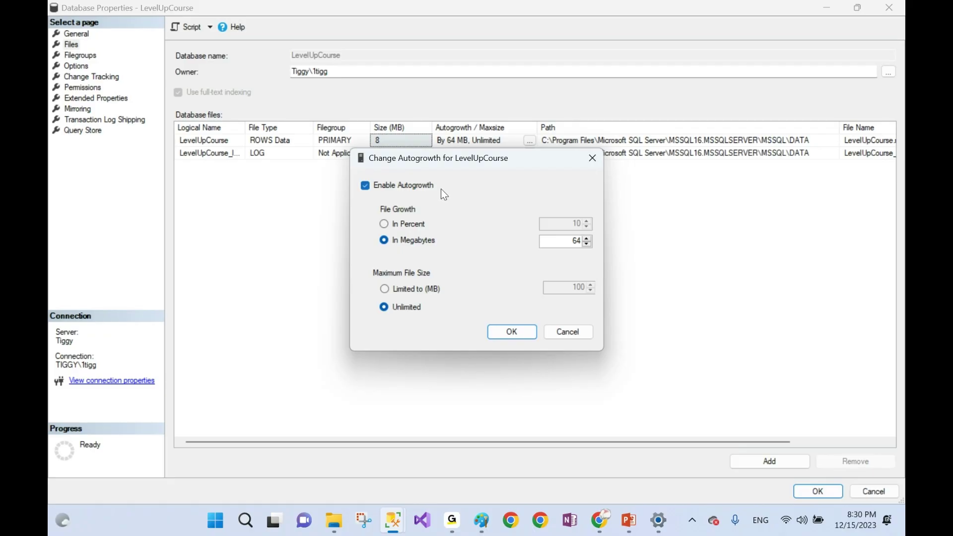
left_click(386, 226)
left_click(587, 221)
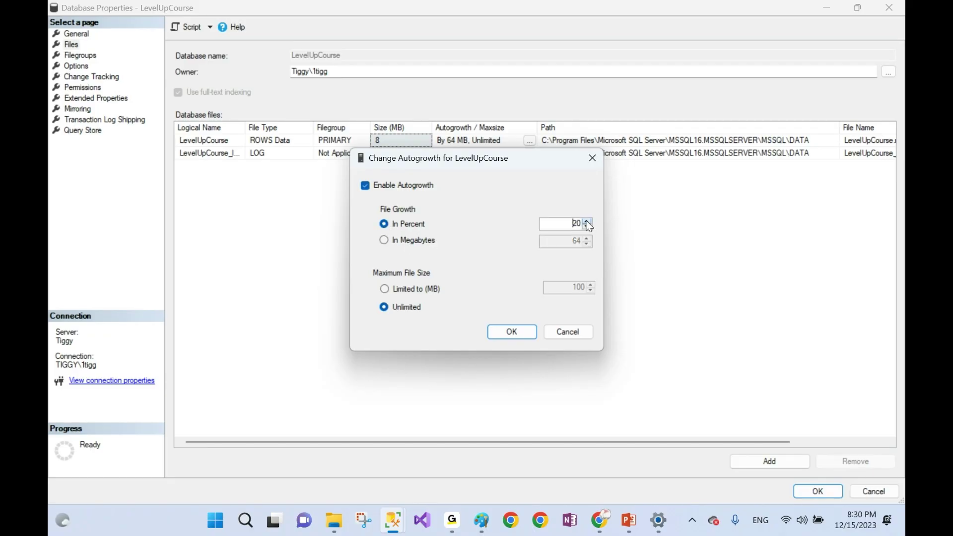
left_click(587, 228)
left_click(385, 241)
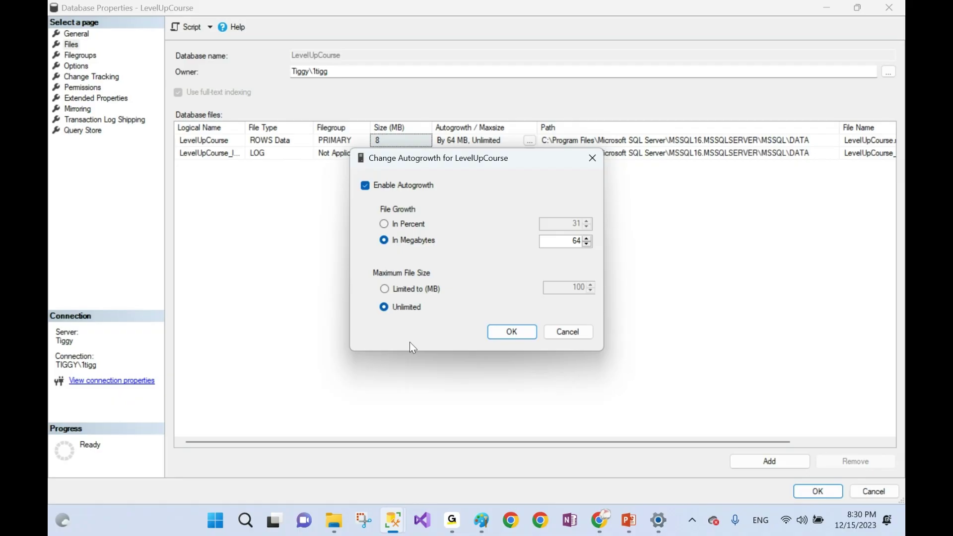
- Try limiting the data file's maximum size to 190 MB, return it to Unlimited and accept the autogrowth settings
left_click(385, 290)
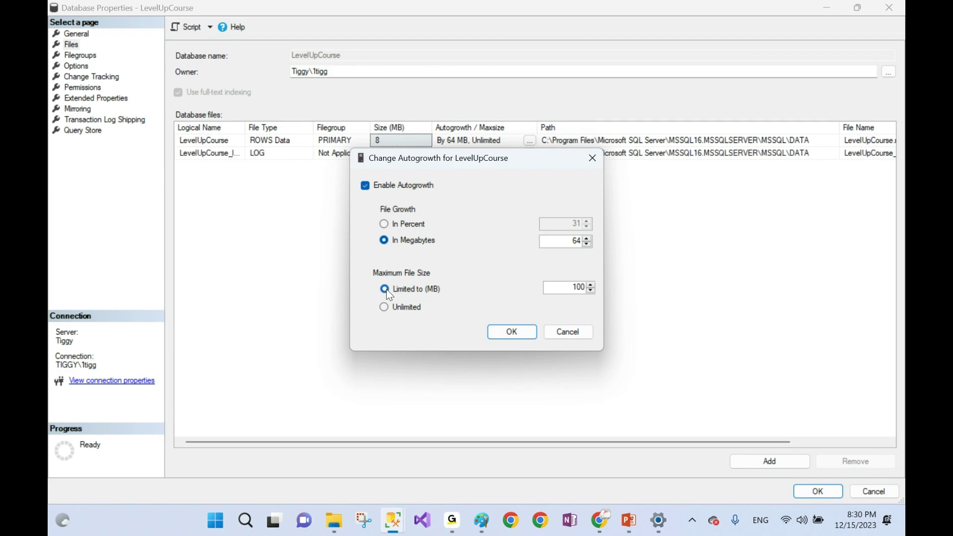
left_click(592, 285)
left_click(592, 285)
left_click(592, 285)
left_click(592, 285)
left_click(592, 285)
left_click(591, 285)
left_click(385, 307)
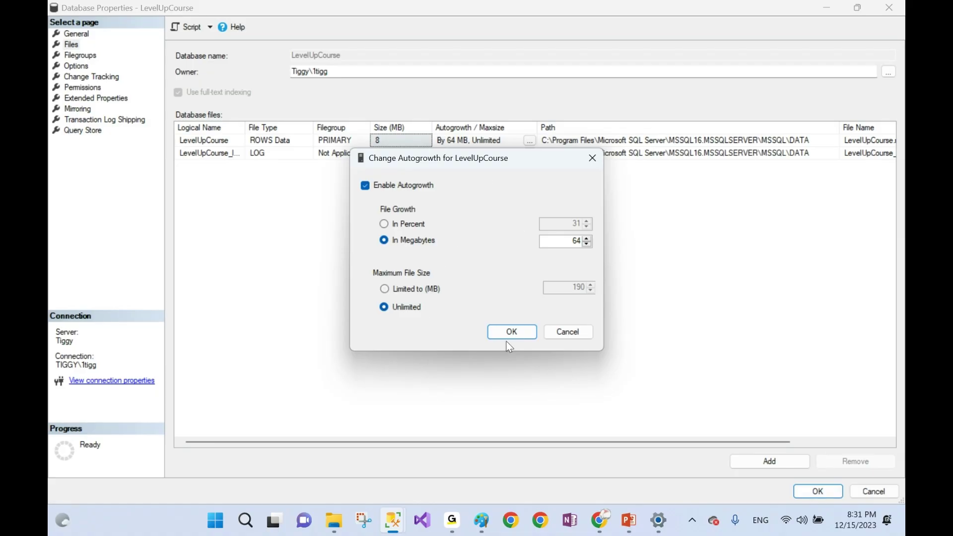
left_click(521, 337)
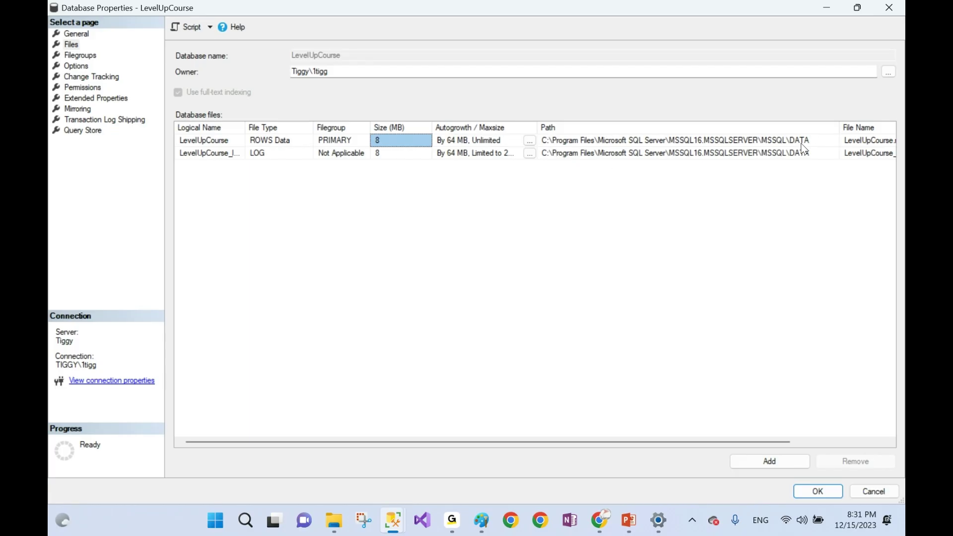
- Add a row filegroup named Seconday to the LevelUpCourse database
left_click_drag(640, 440, 693, 441)
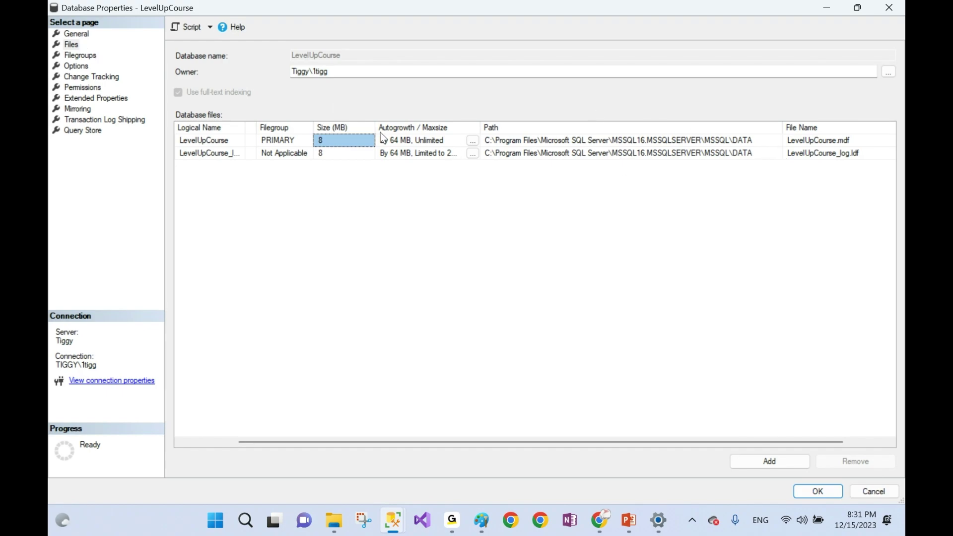
left_click(75, 55)
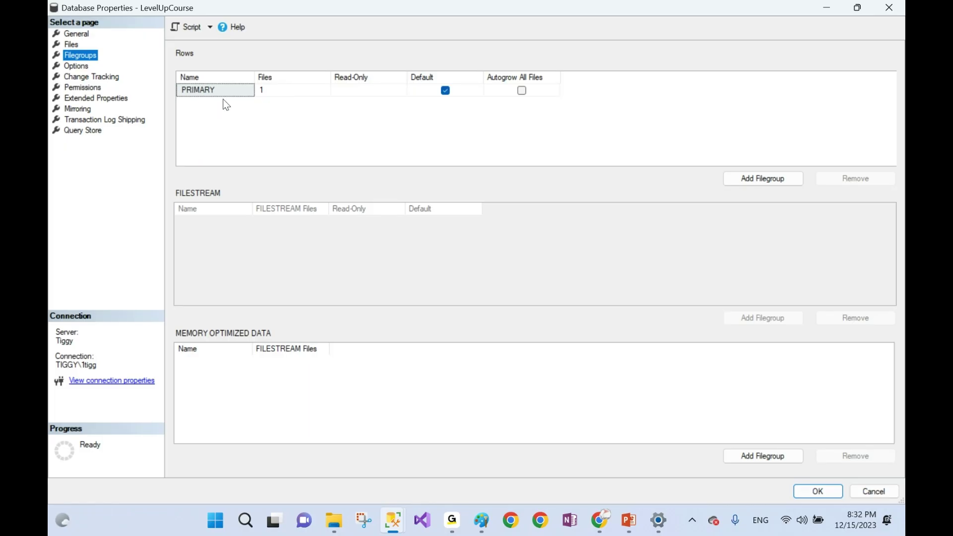
left_click(751, 184)
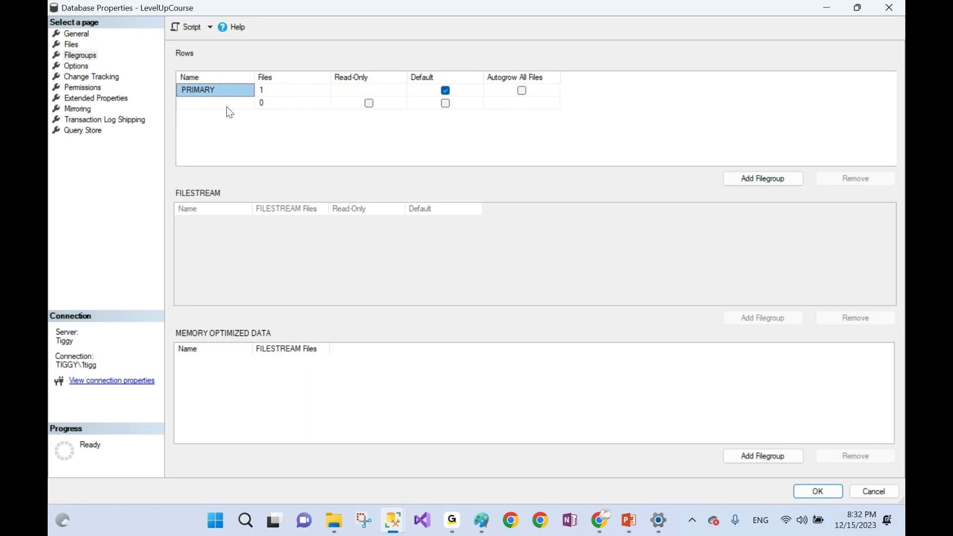
left_click(227, 106)
type("S")
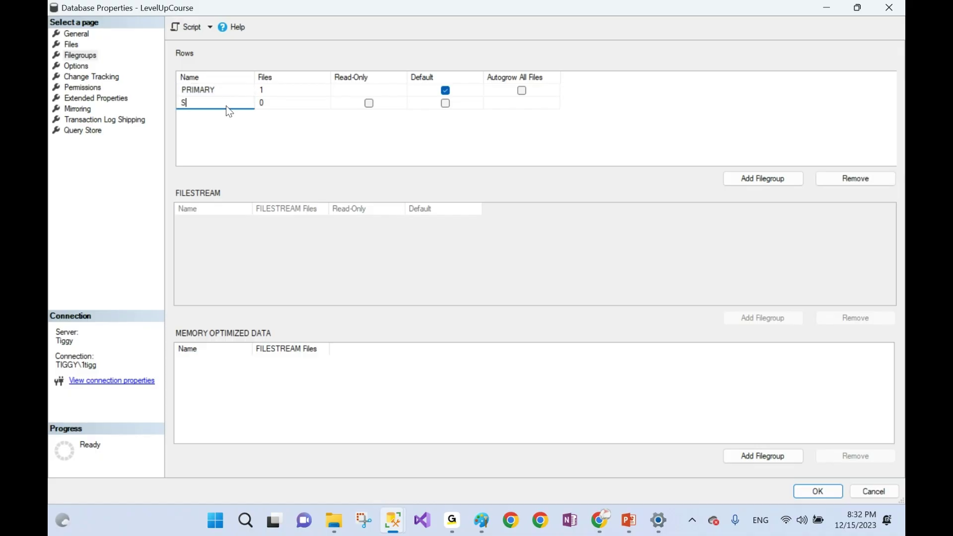
type("econday")
- Make the Seconday filegroup the default and leave its read-only option off
left_click(368, 103)
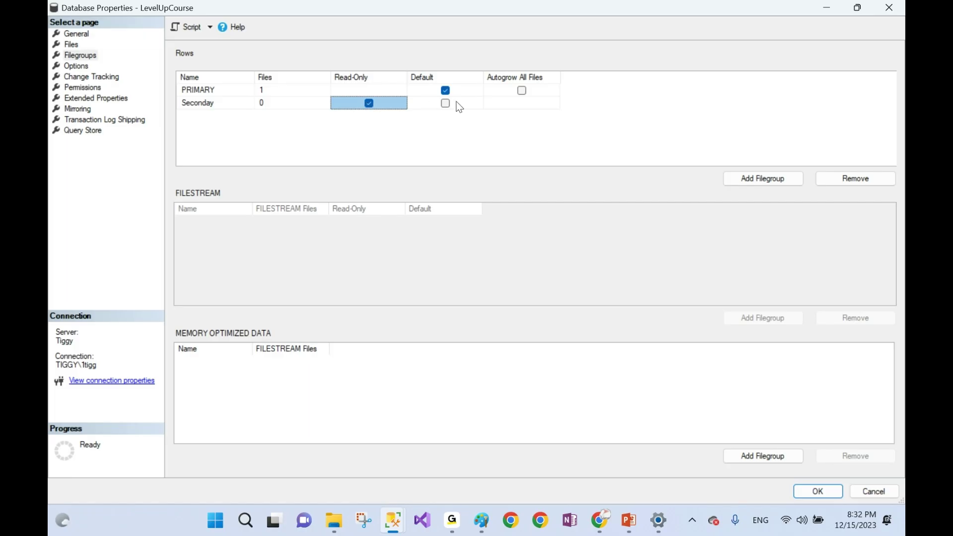
left_click(446, 103)
left_click(369, 103)
- Enable Autogrow All Files for the PRIMARY filegroup
left_click(521, 90)
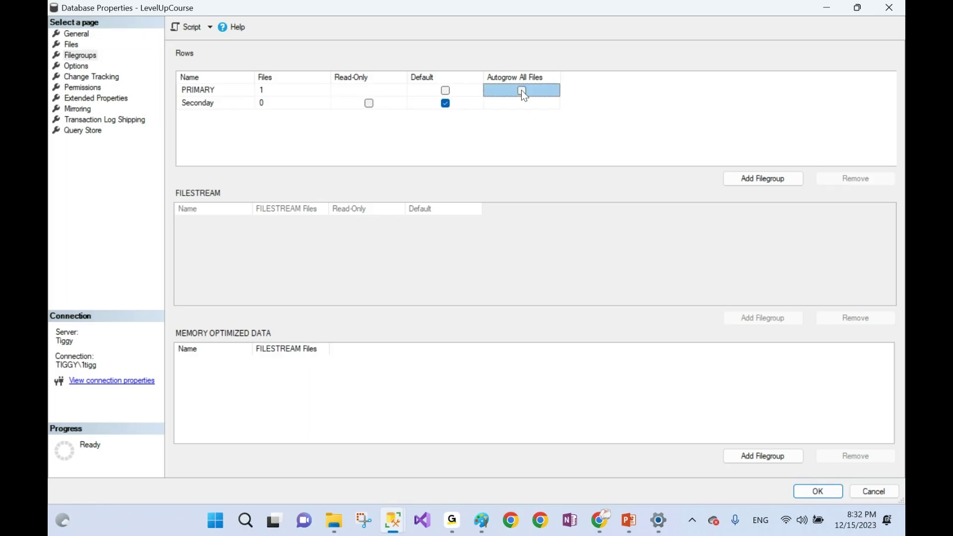
left_click(521, 90)
left_click(529, 107)
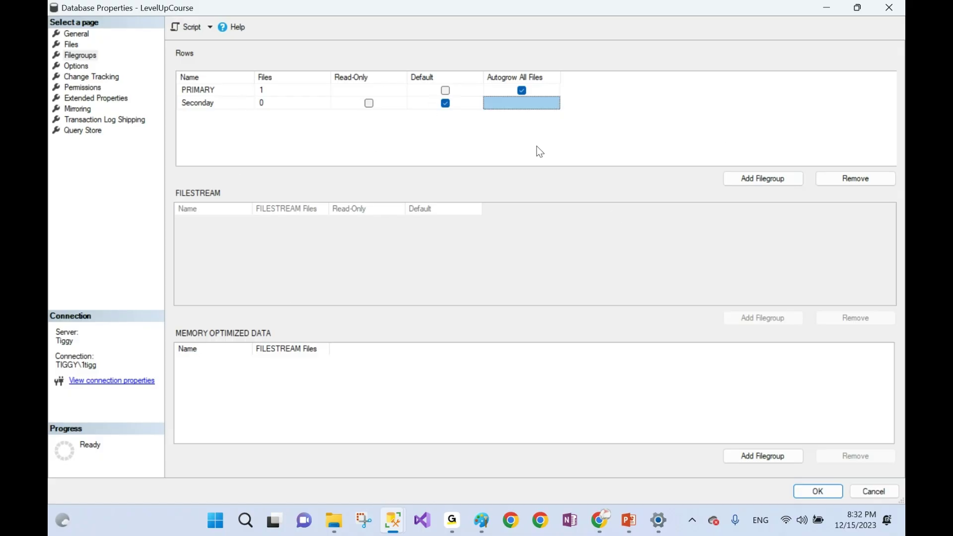
- Remove the Seconday filegroup from the database
left_click(195, 101)
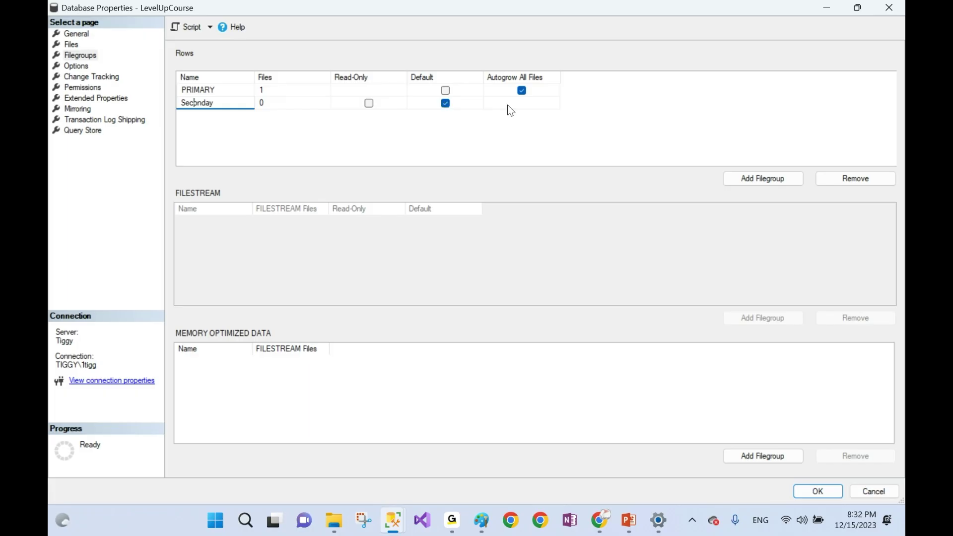
left_click(856, 179)
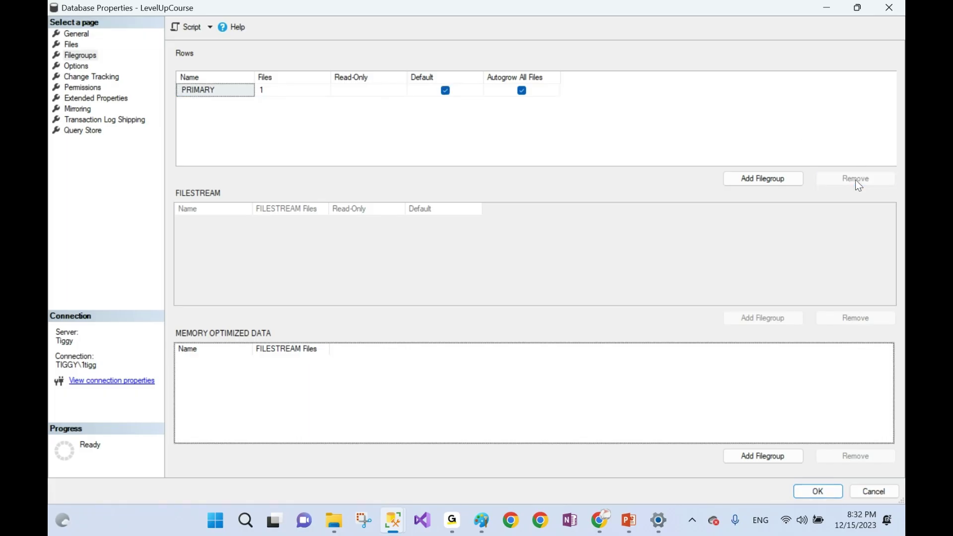
left_click(255, 135)
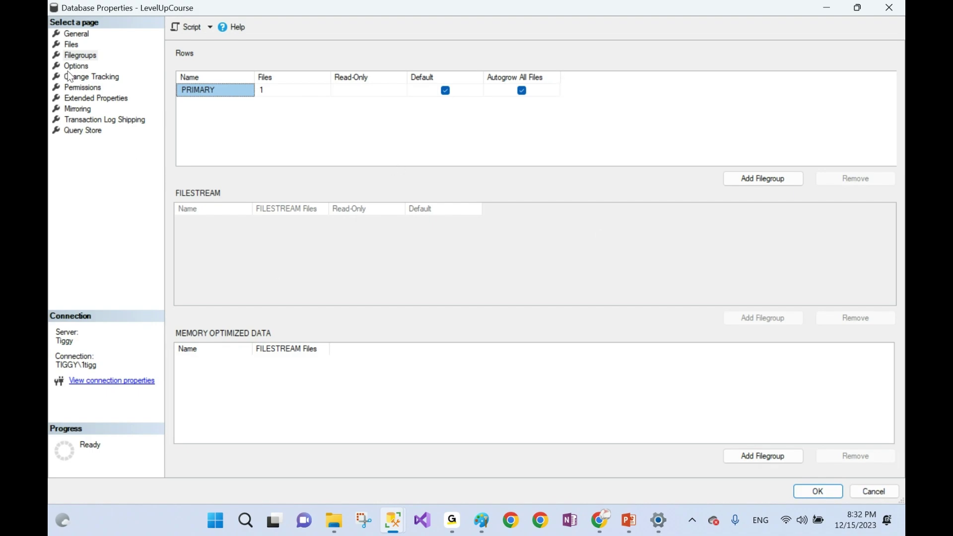
- Add a new database file with the logical name AfricaDB to the LevelUpCourse files
left_click(73, 44)
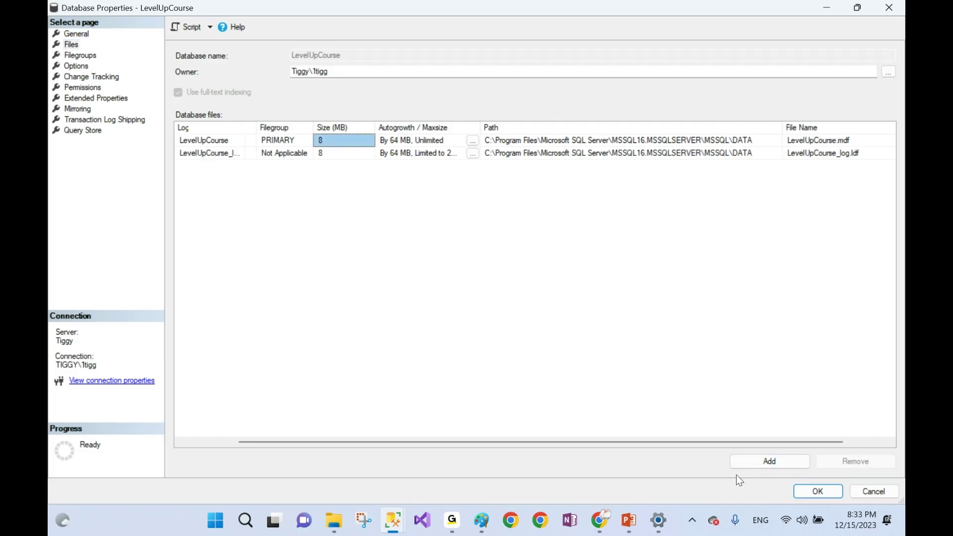
left_click(767, 462)
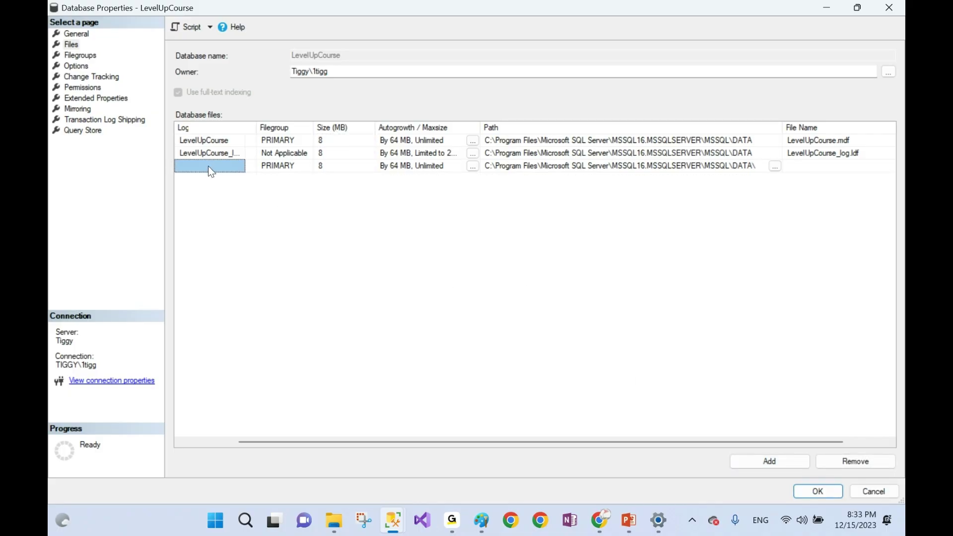
left_click(208, 166)
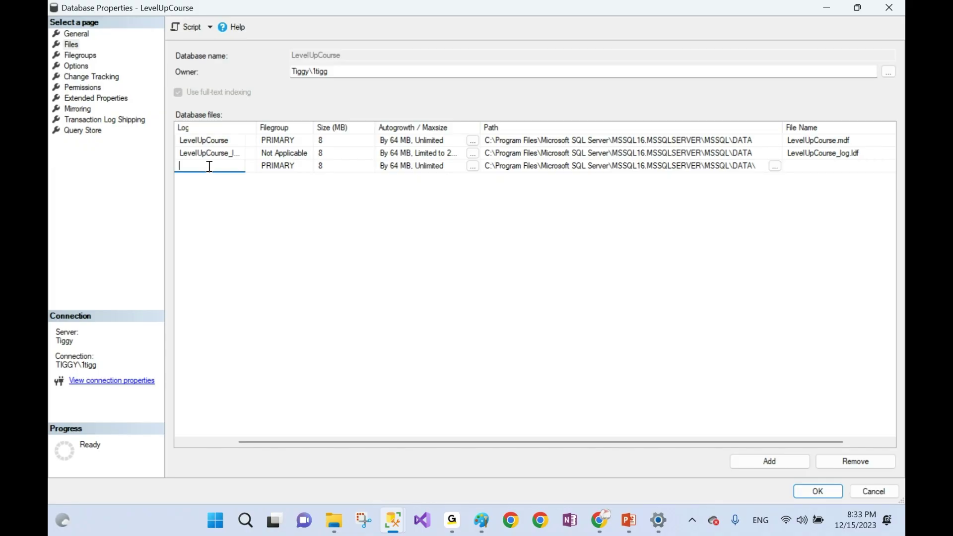
type("R")
key("BackSpace")
type("S")
key("BackSpace")
type("Africa")
type("Dat")
key("BackSpace")
key("BackSpace")
key("BackSpace")
key("BackSpace")
type("aDB")
left_click(407, 251)
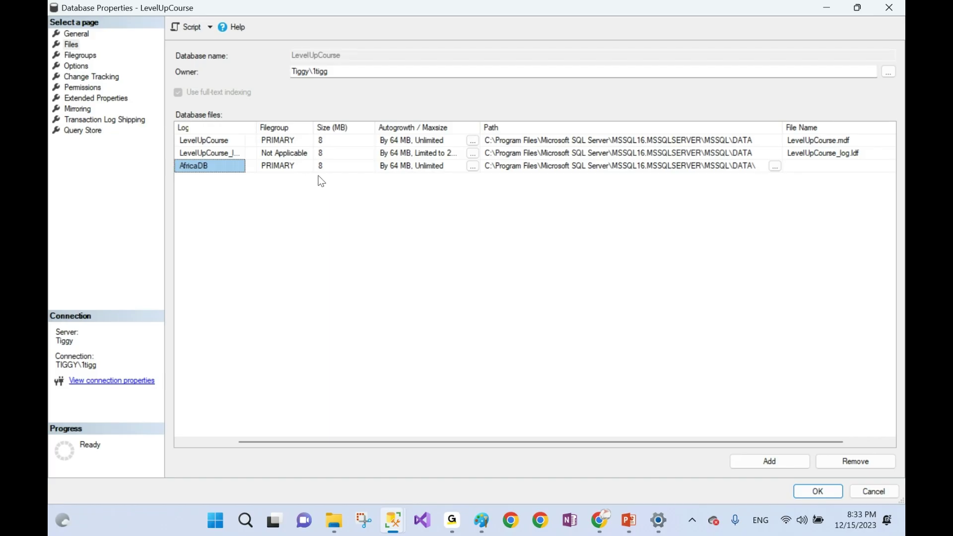
- Check which filegroups can be assigned to the AfricaDB file
left_click(300, 168)
left_click(313, 168)
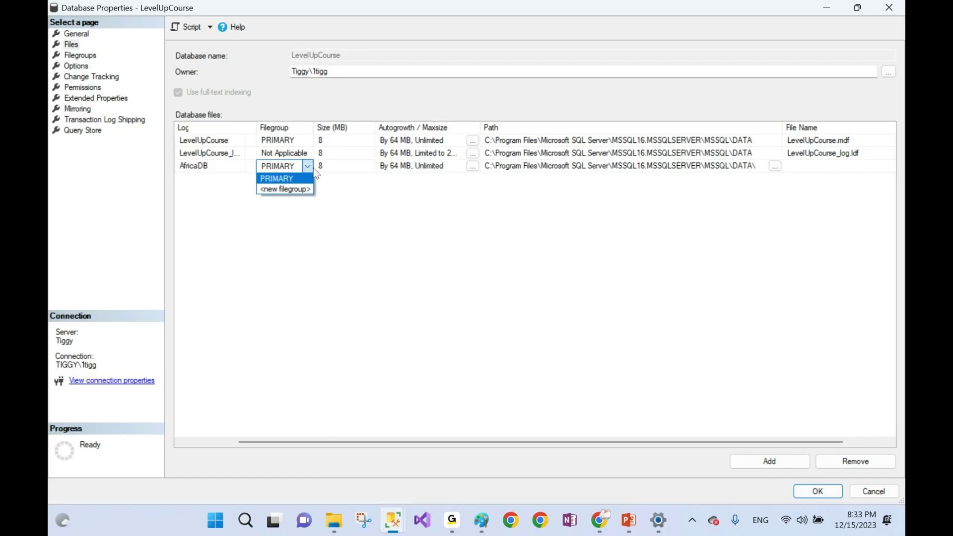
left_click(313, 168)
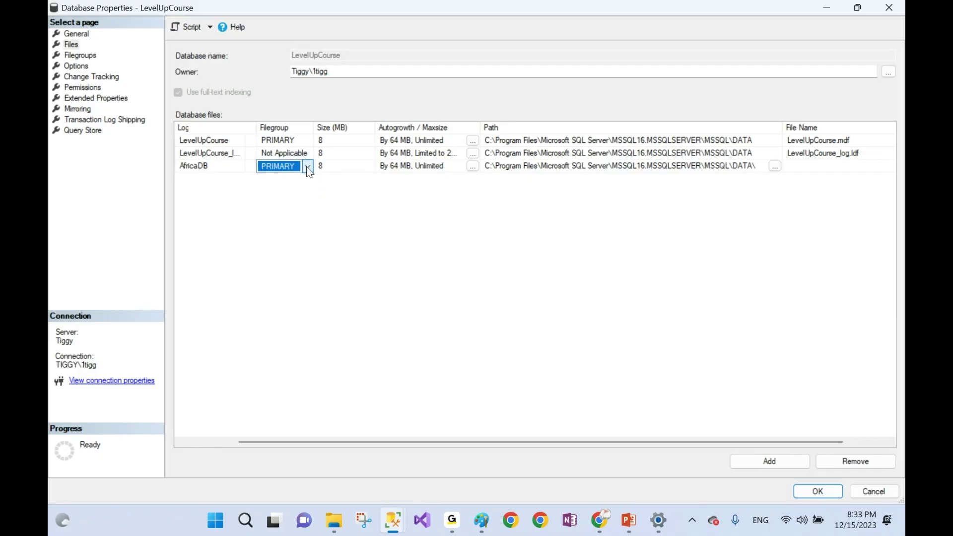
left_click(307, 166)
left_click(293, 191)
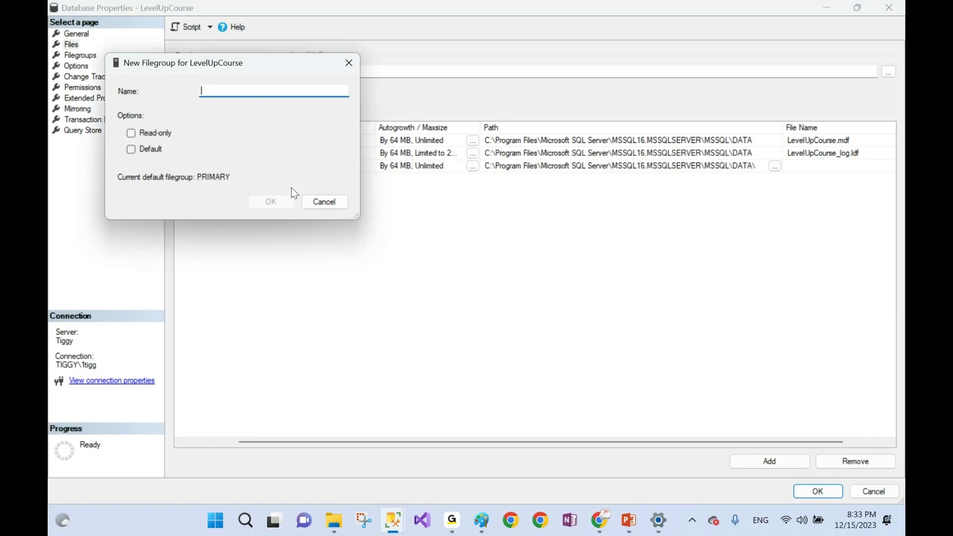
left_click(357, 70)
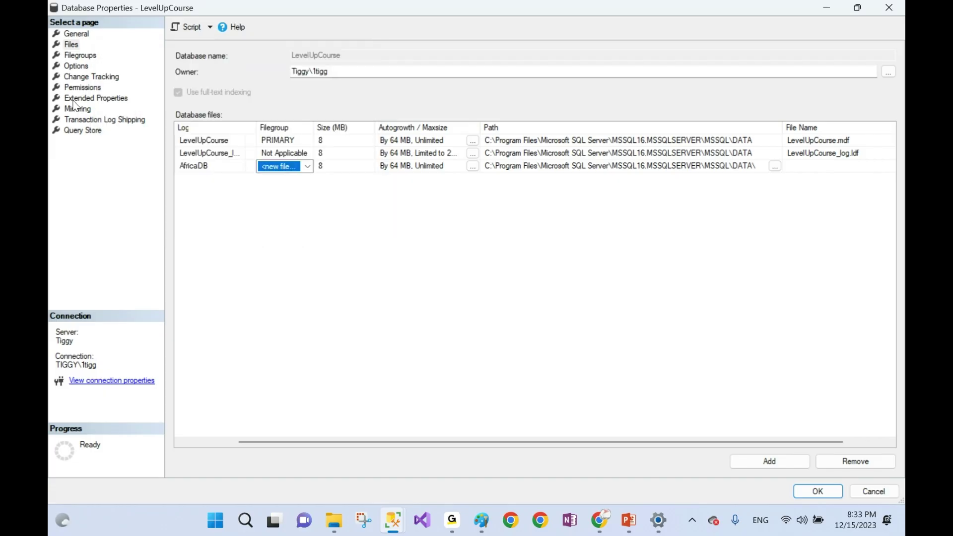
- Add a rows filegroup named Seconday to the LevelUpCourse database and try to apply the property changes
left_click(80, 55)
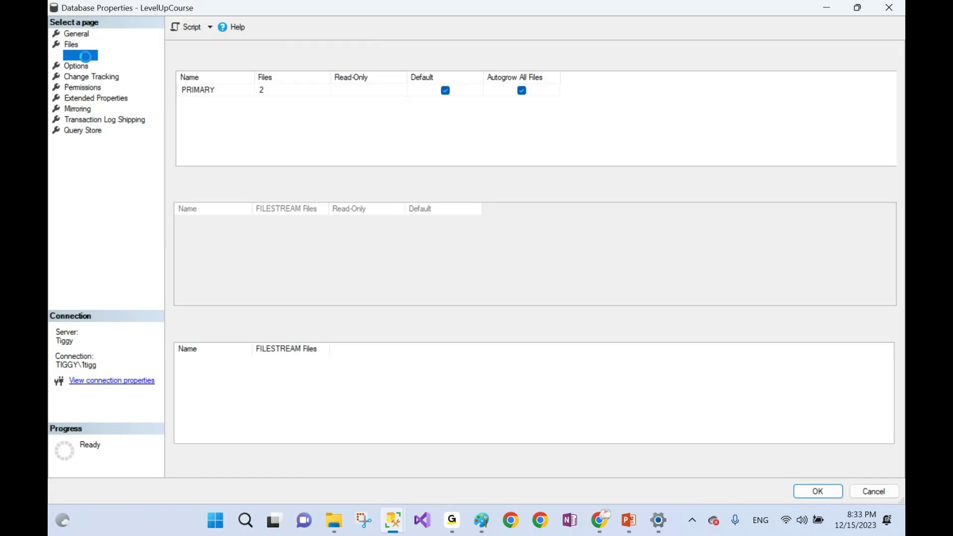
left_click(207, 114)
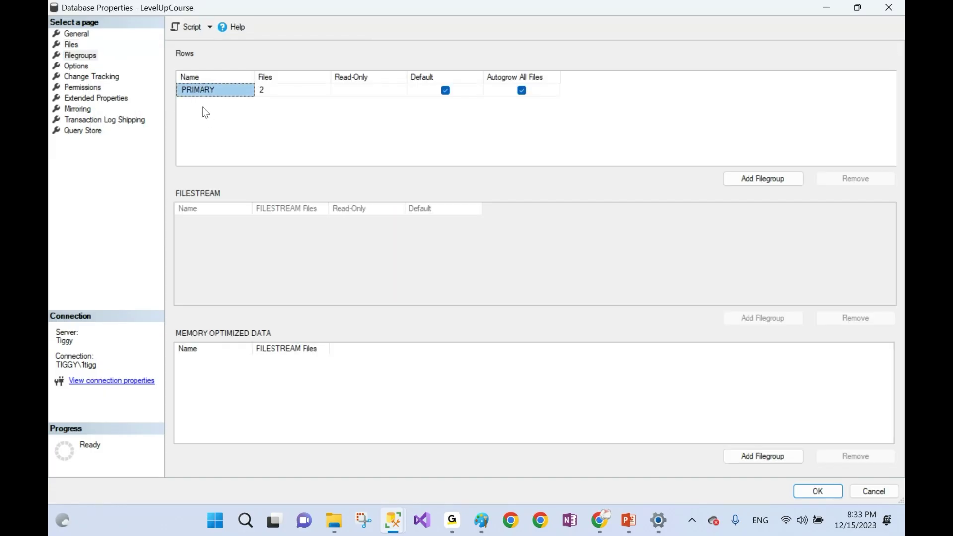
left_click(752, 178)
left_click(233, 105)
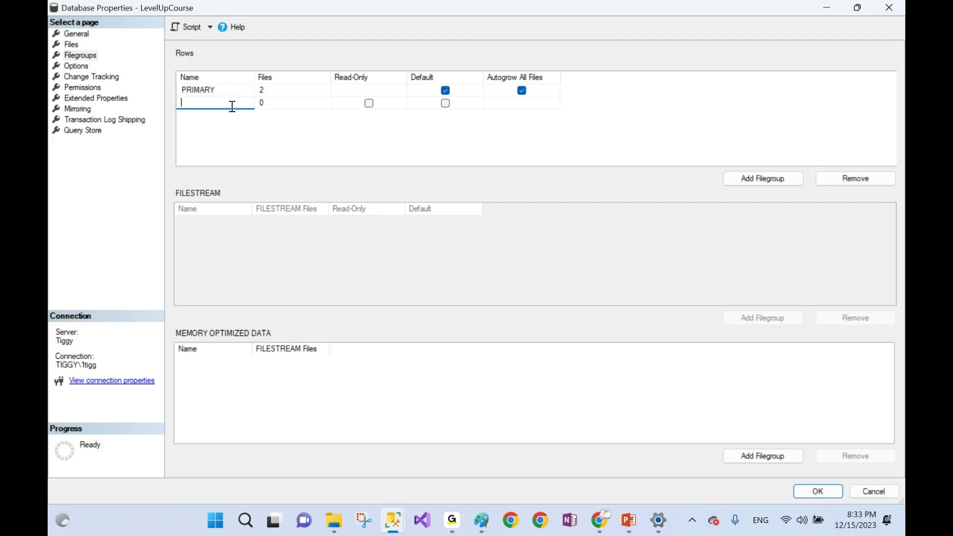
type("Seconday")
key("Return")
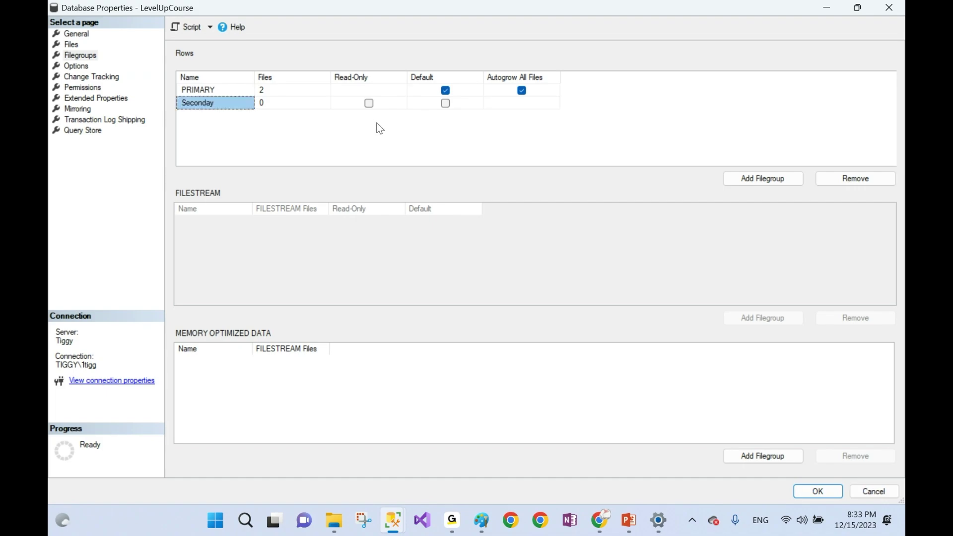
left_click(818, 492)
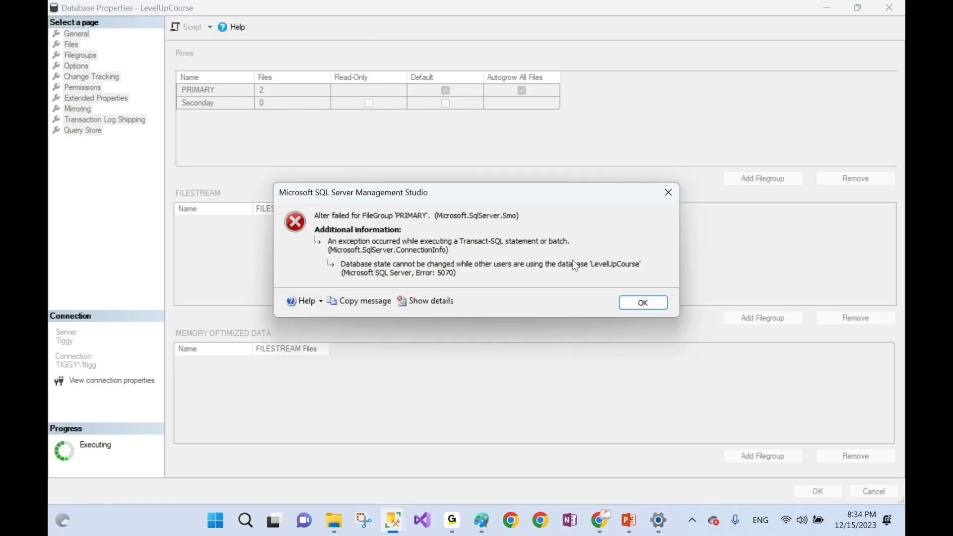
left_click(644, 303)
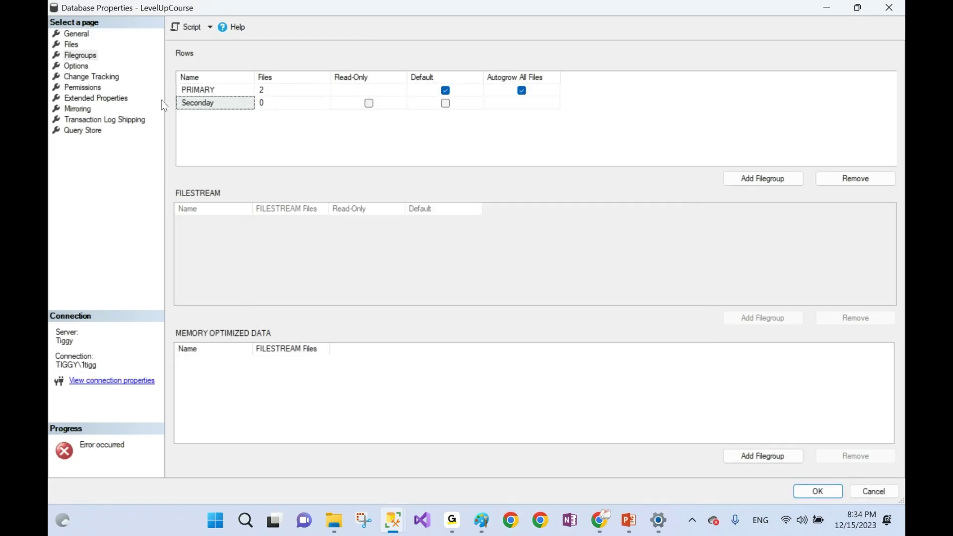
- Assign the AfricaDB file to the Seconday filegroup in the database files list
left_click(80, 45)
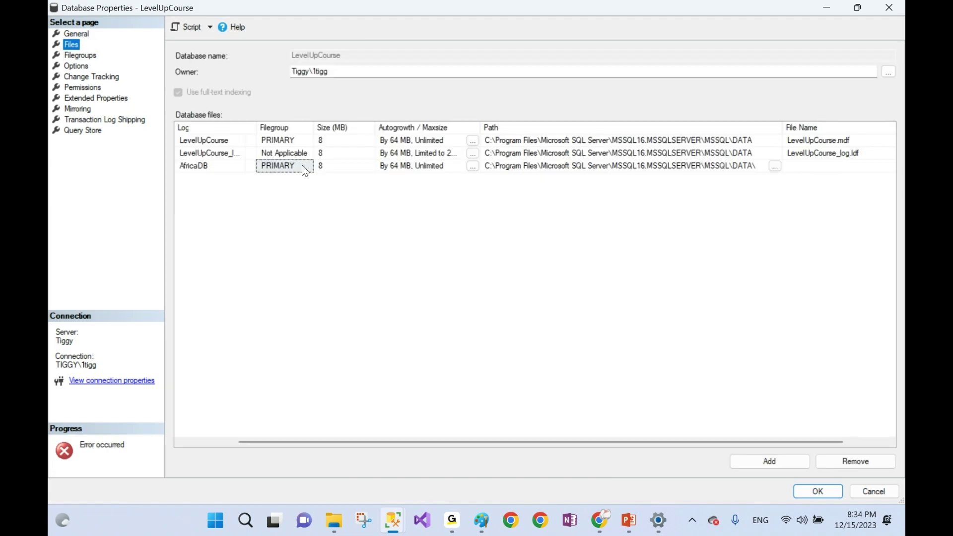
left_click(295, 168)
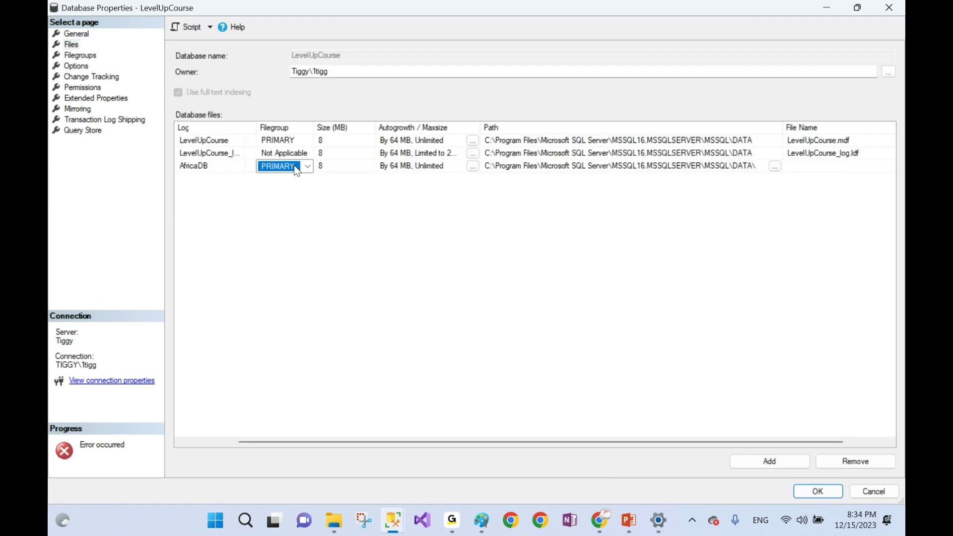
left_click(308, 166)
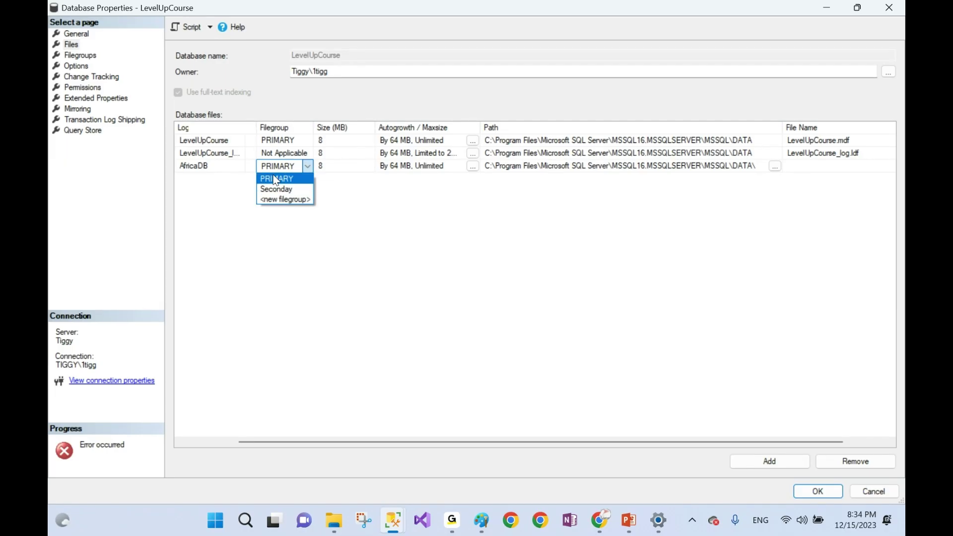
left_click(276, 189)
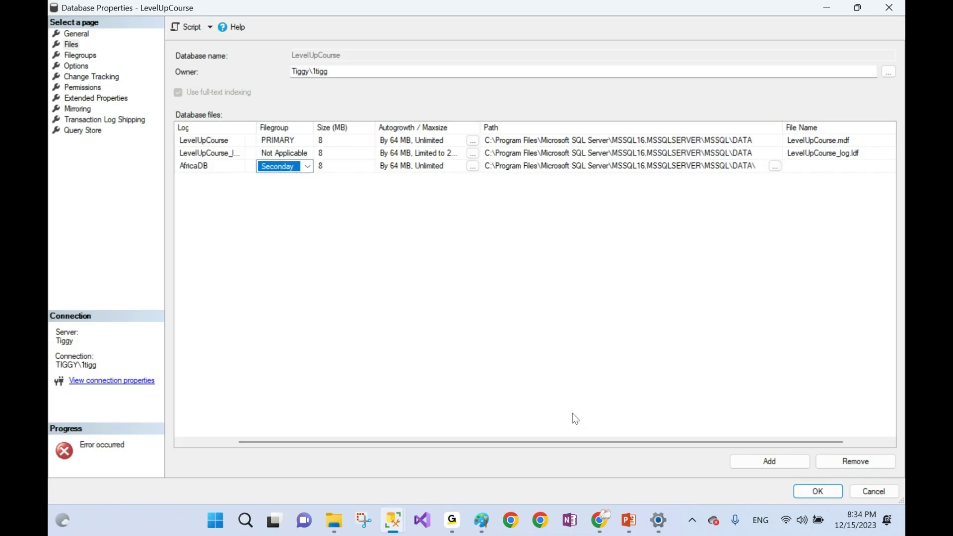
- Switch to PowerPoint to examine the filegroup diagram on slide 9, and return to the LevelUpCourse database properties
left_click(628, 524)
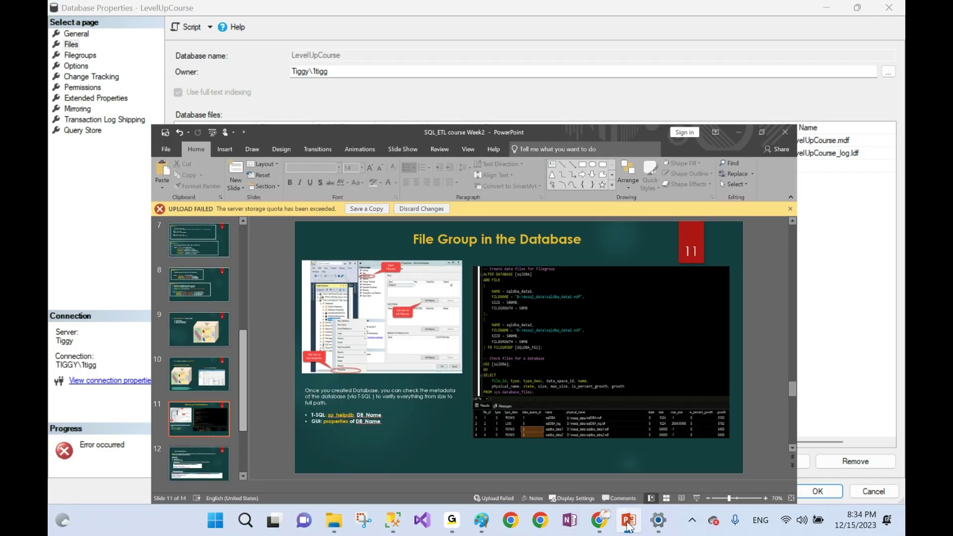
left_click(111, 273)
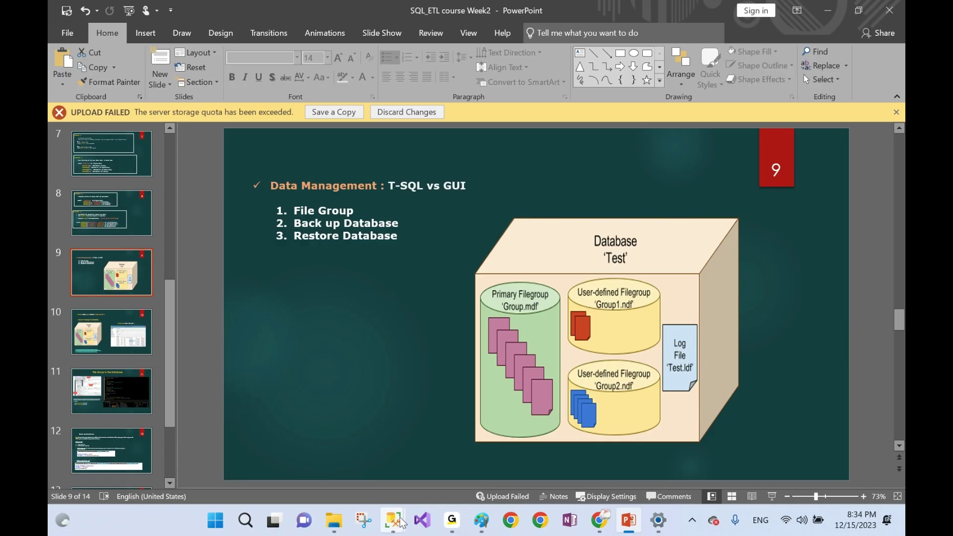
mouse_move(402, 523)
left_click(455, 443)
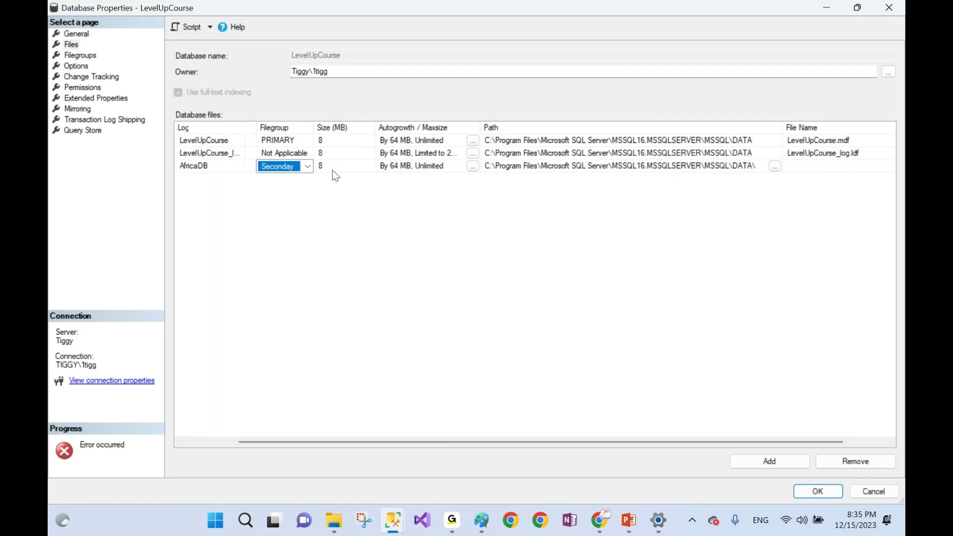
- Review the autogrowth and maximum size settings of the AfricaDB file
left_click(715, 241)
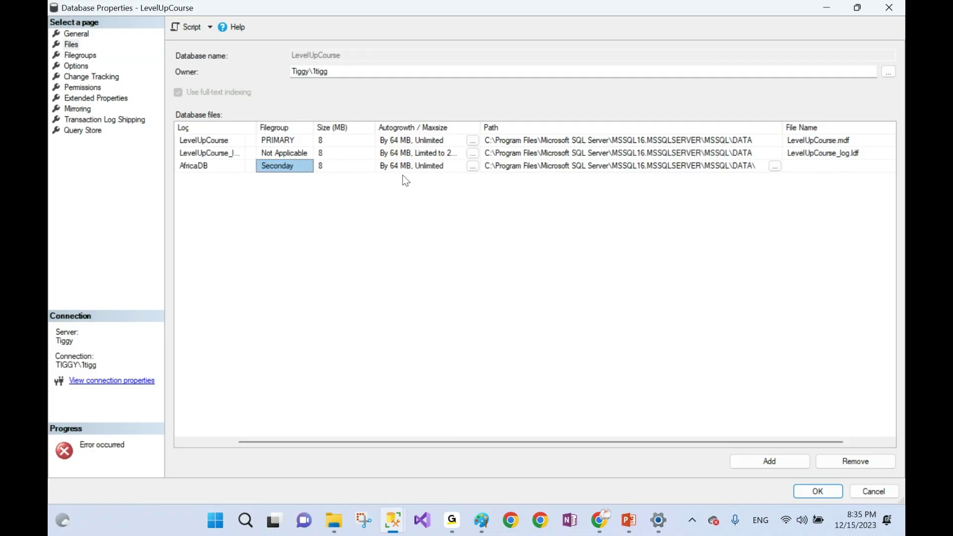
left_click(473, 167)
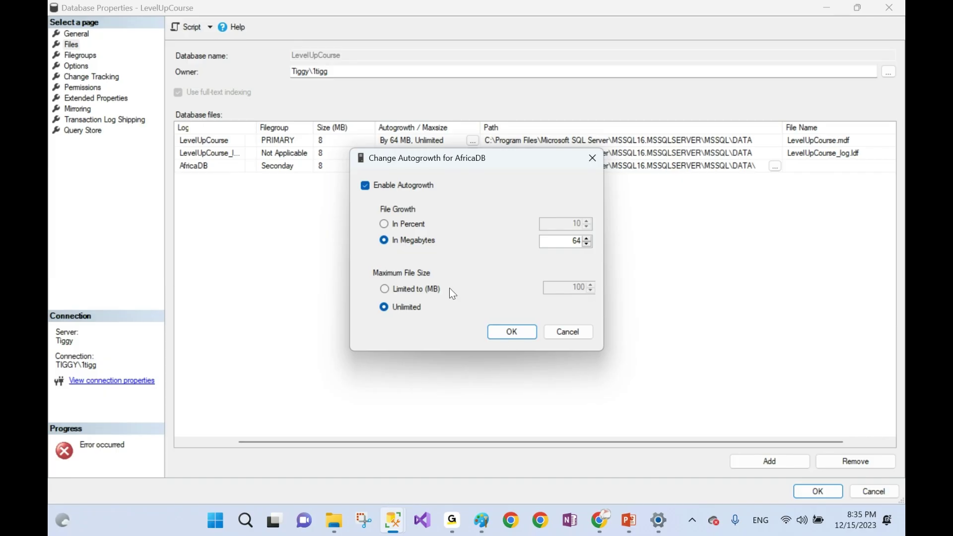
left_click(510, 332)
- Set the AfricaDB file's size to 10 MB and try to apply the database changes
left_click(331, 163)
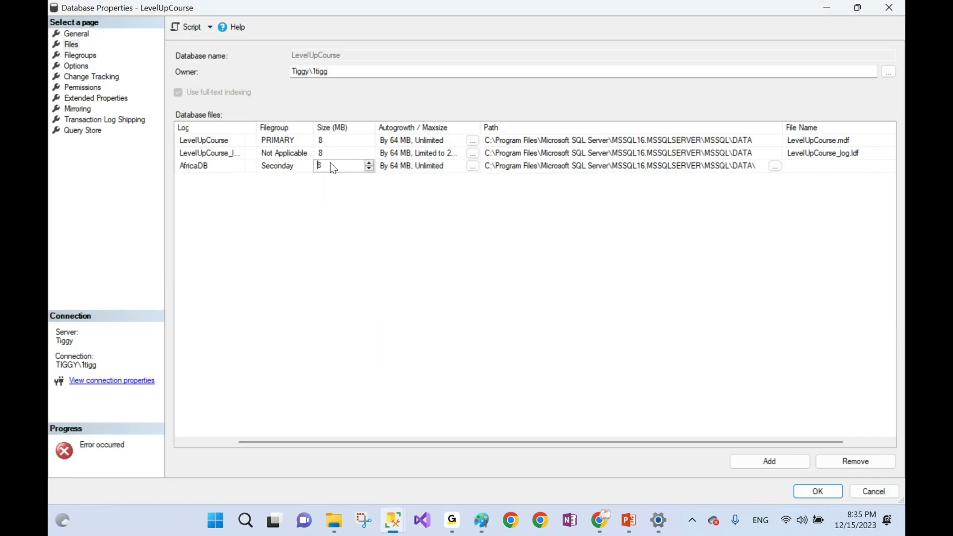
type("10")
key("Delete")
left_click(819, 492)
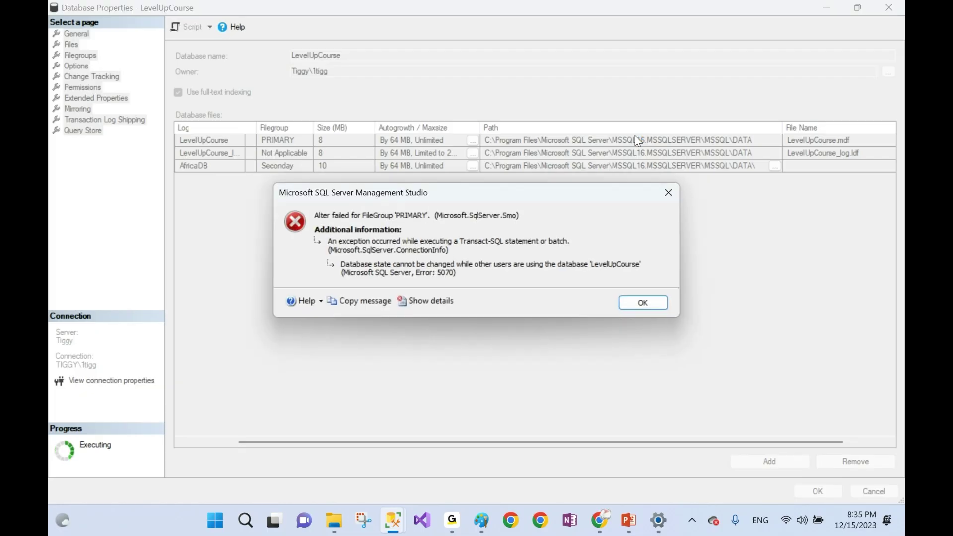
left_click(639, 302)
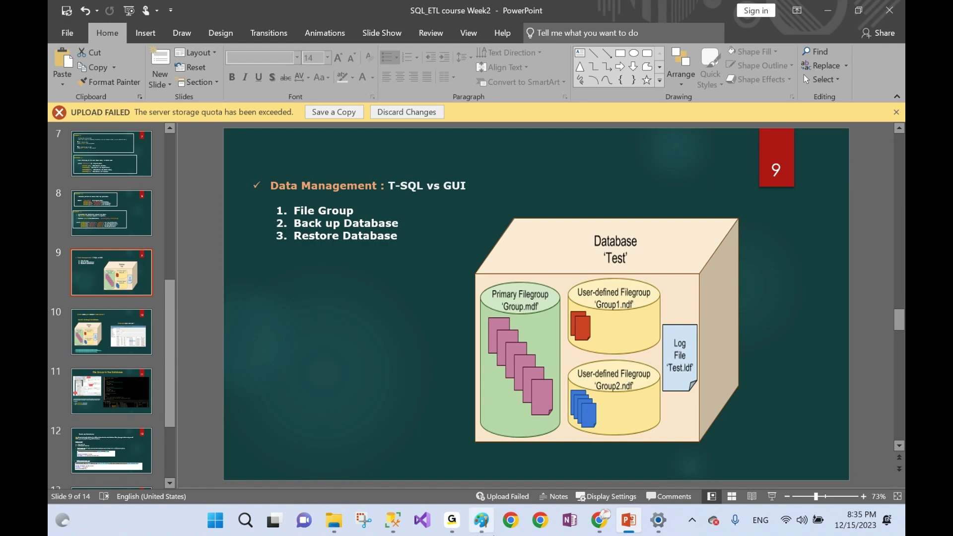
- Switch to SQL Server Management Studio and review the Data Management notes on file groups and mdf, ndf, ldf files in the script
left_click(394, 520)
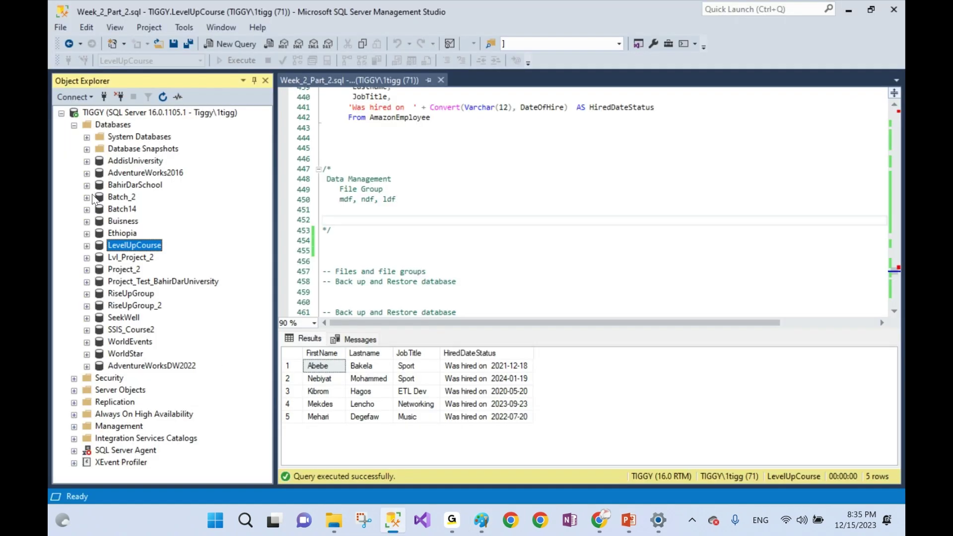
left_click(491, 240)
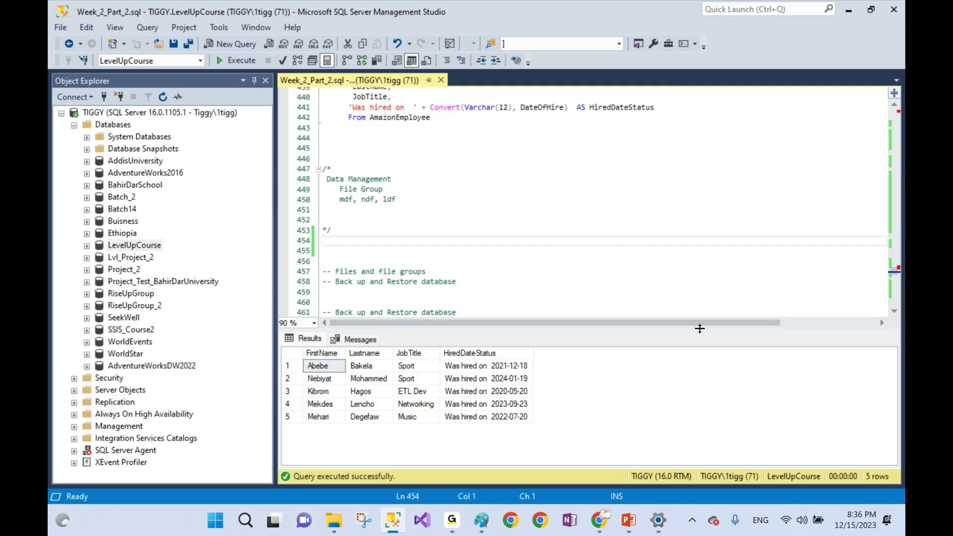
left_click(894, 312)
left_click(894, 312)
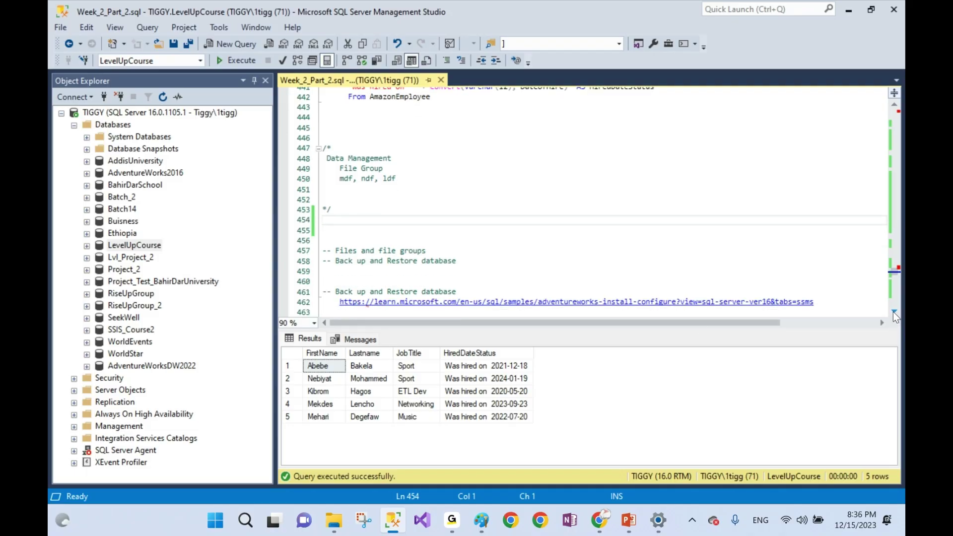
left_click_drag(416, 177, 340, 170)
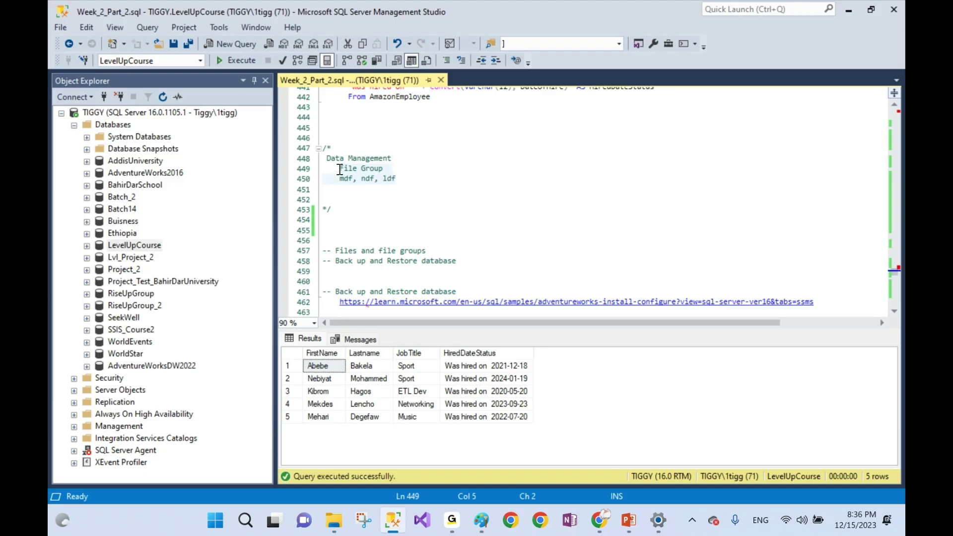
left_click(130, 173)
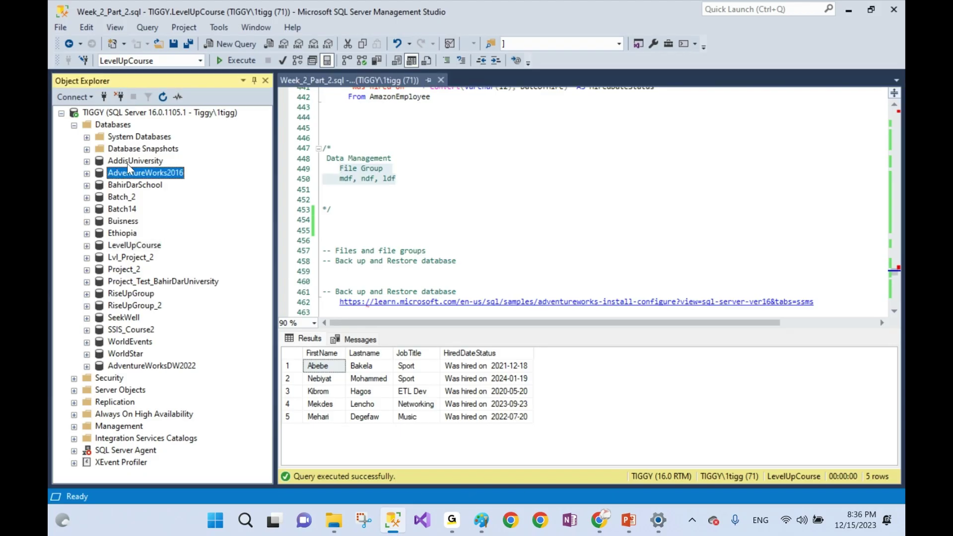
left_click(128, 161)
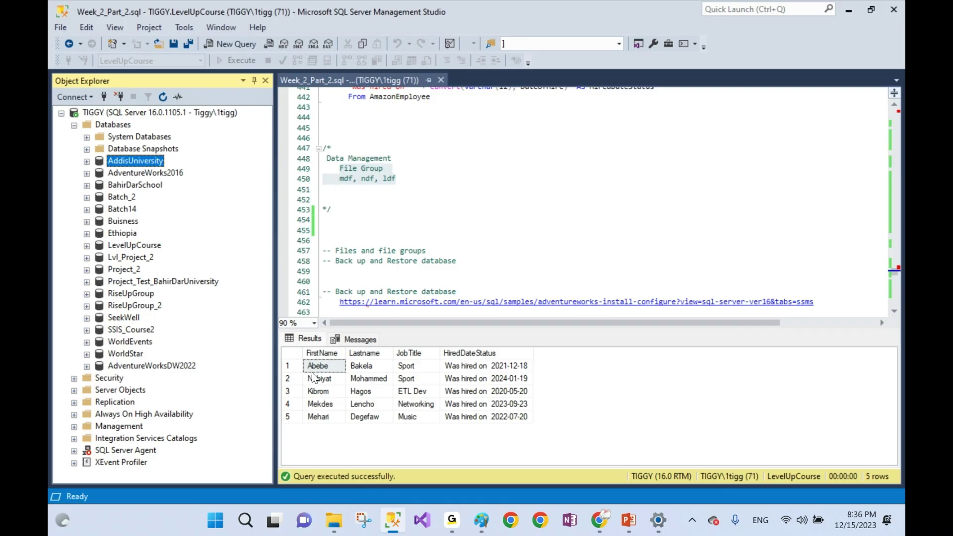
- Switch to File Explorer and browse to C:\Program Files\Microsoft SQL Server to examine the server instance folders
left_click(335, 522)
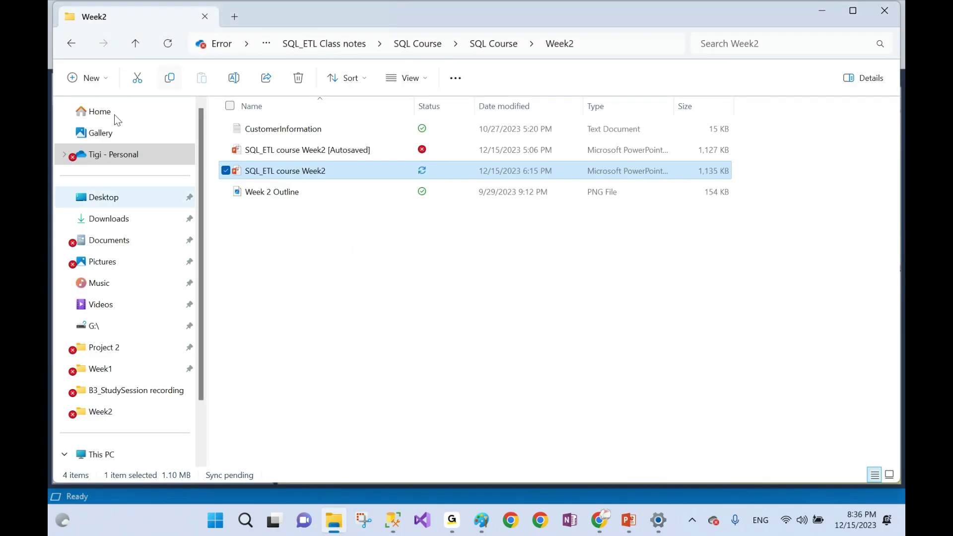
left_click(100, 455)
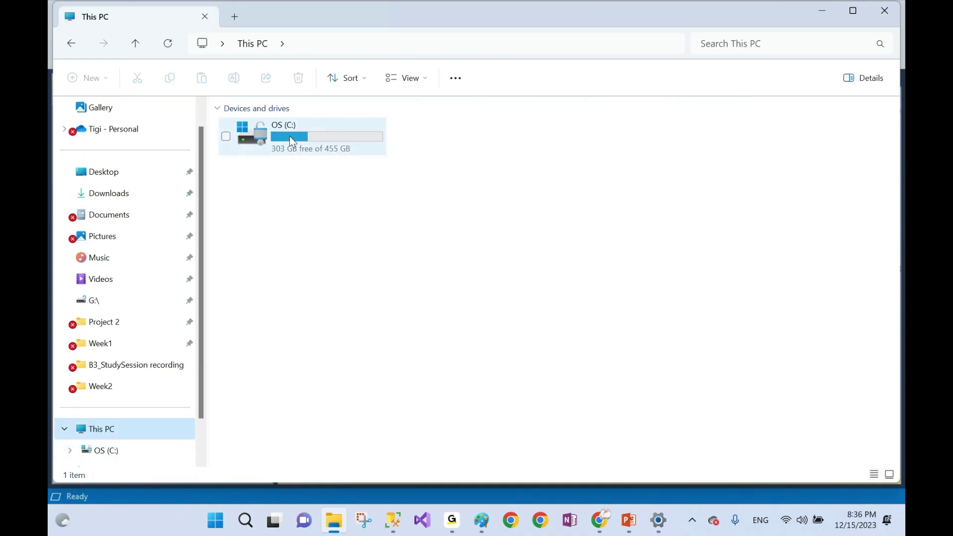
left_click(290, 136)
double_click(290, 136)
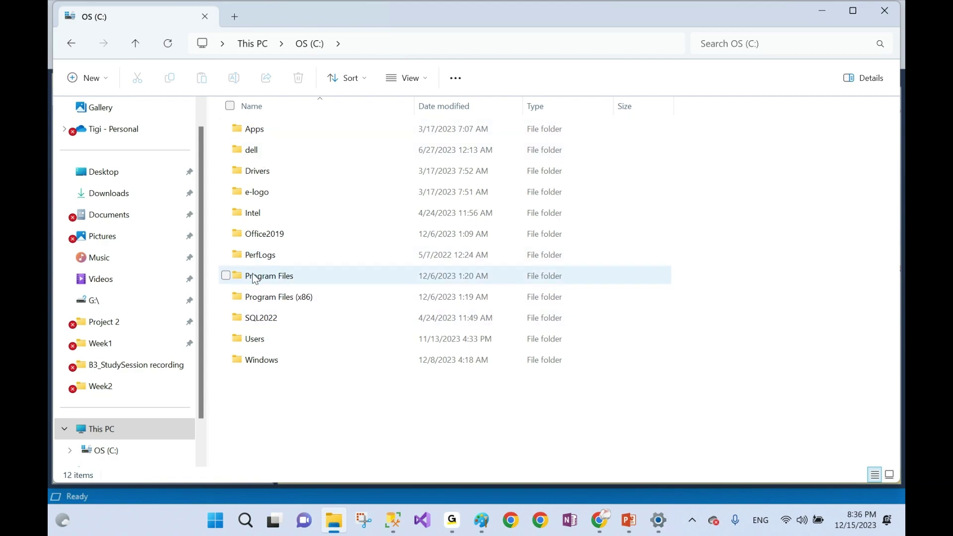
mouse_move(279, 281)
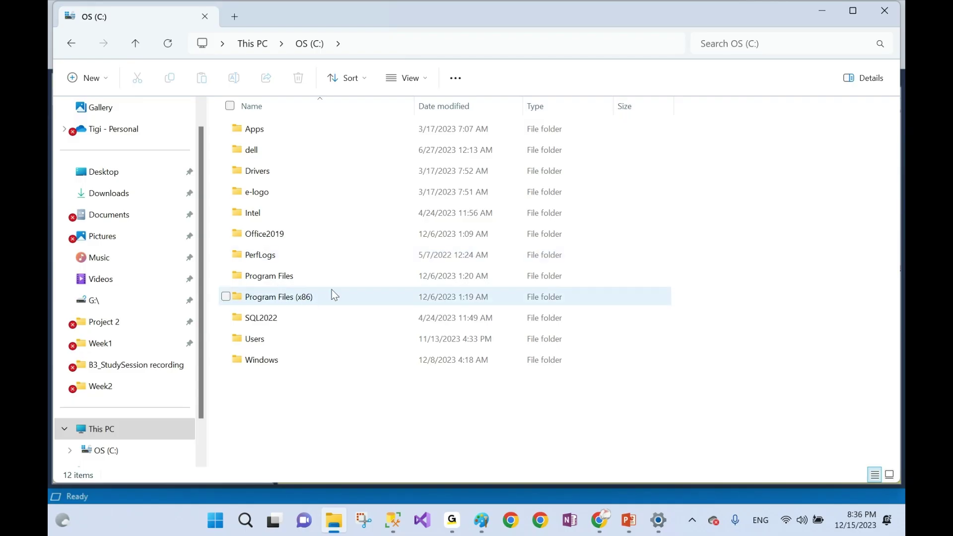
double_click(283, 283)
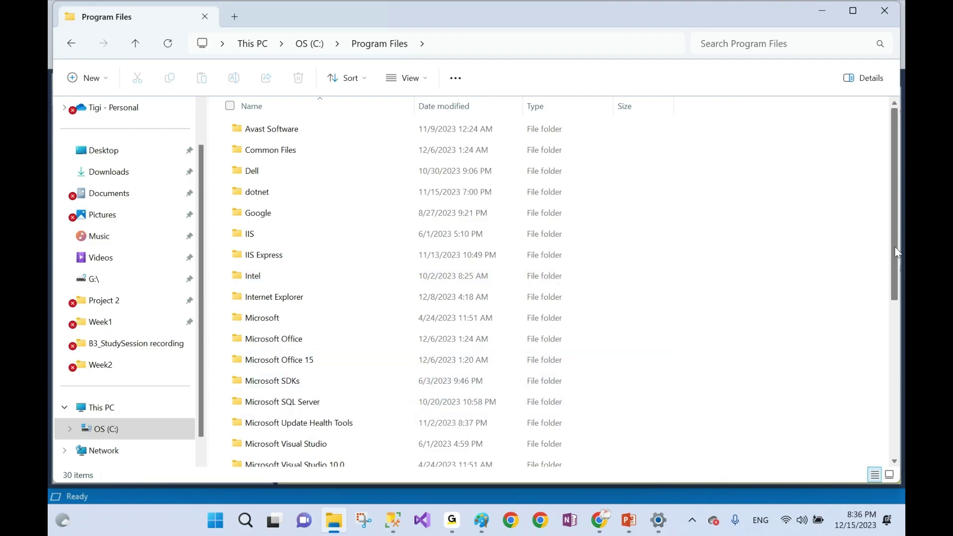
left_click_drag(895, 247, 892, 276)
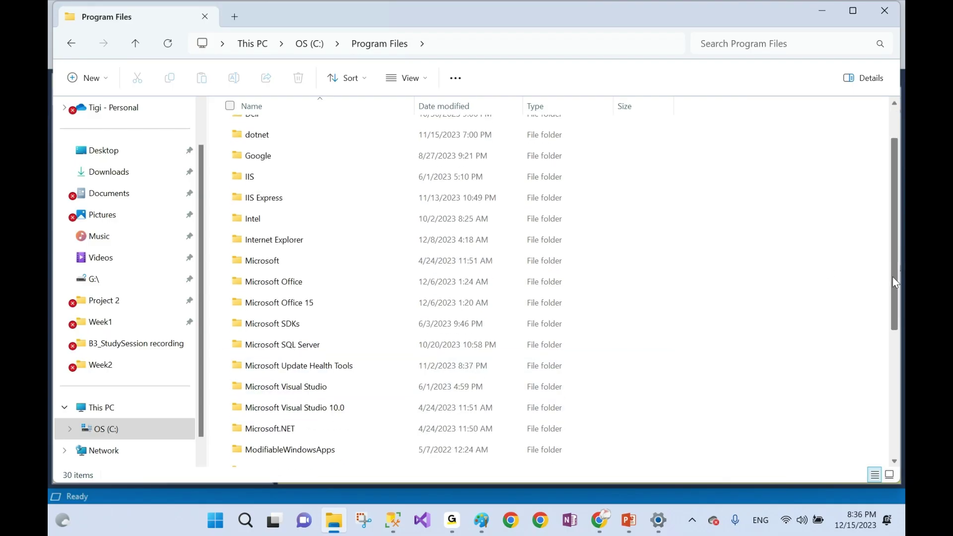
double_click(309, 347)
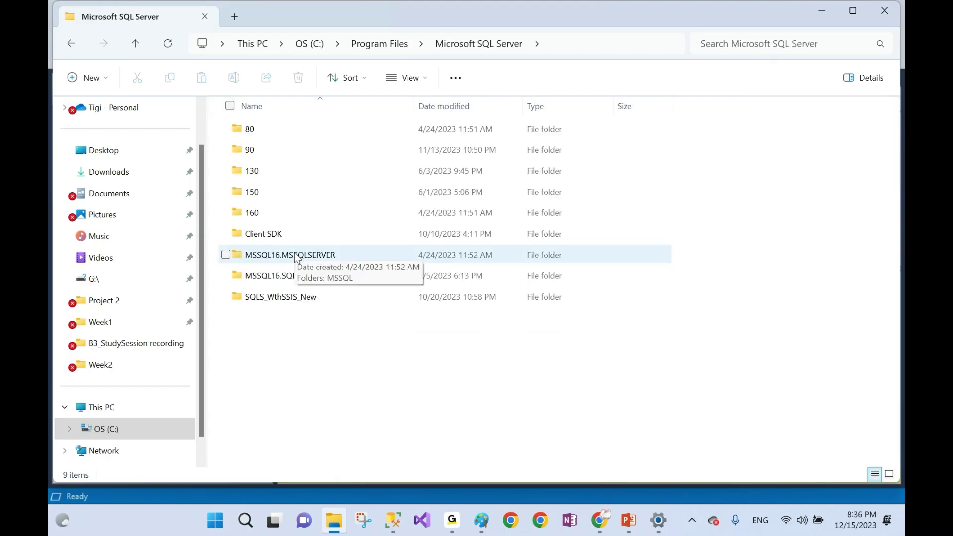
- Switch back to SQL Server Management Studio and open the properties of the AddisUniversity database
left_click(393, 520)
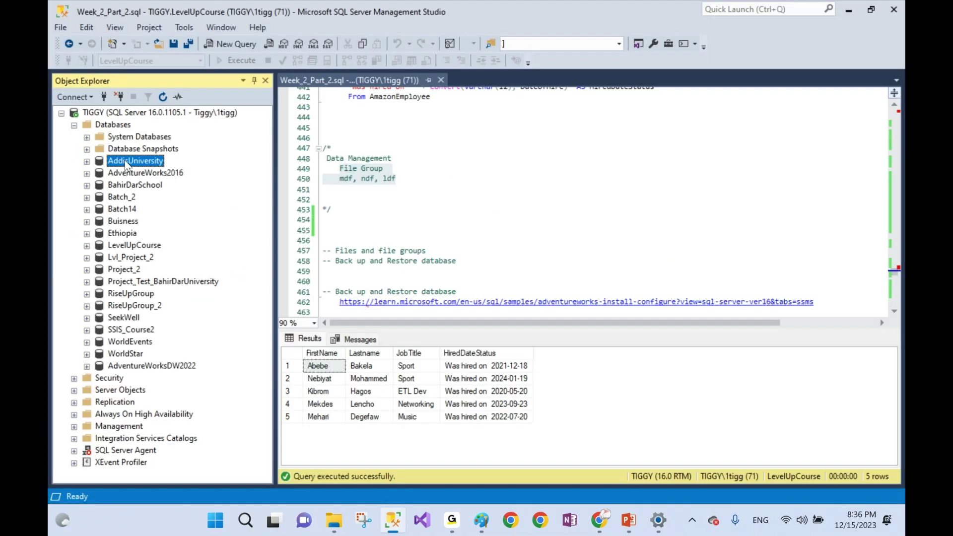
right_click(126, 165)
left_click(172, 388)
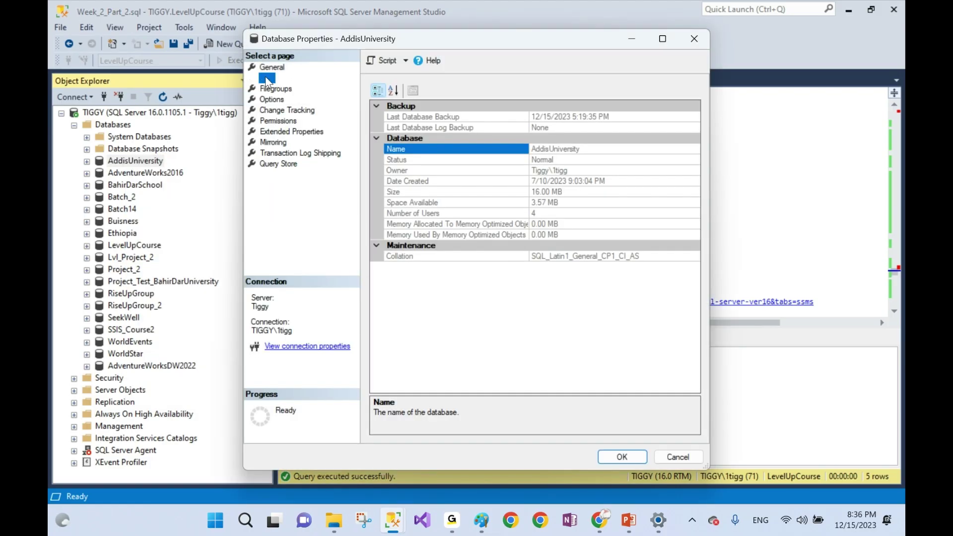
- Display the AddisUniversity database's file list in a maximized properties window so that the full file paths are readable
left_click(267, 80)
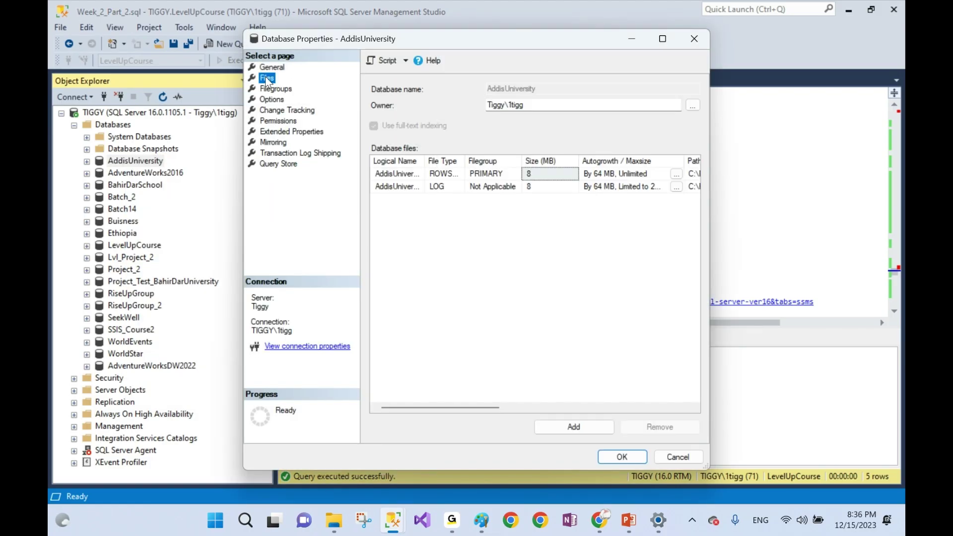
left_click(664, 41)
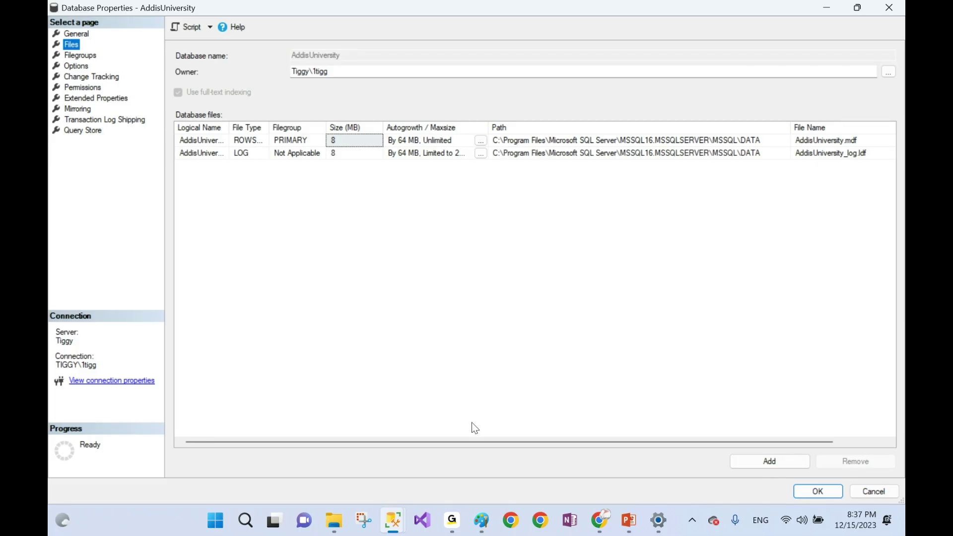
- Switch to File Explorer and browse from This PC to C:\Program Files, following the path listed for the AddisUniversity files
left_click(334, 520)
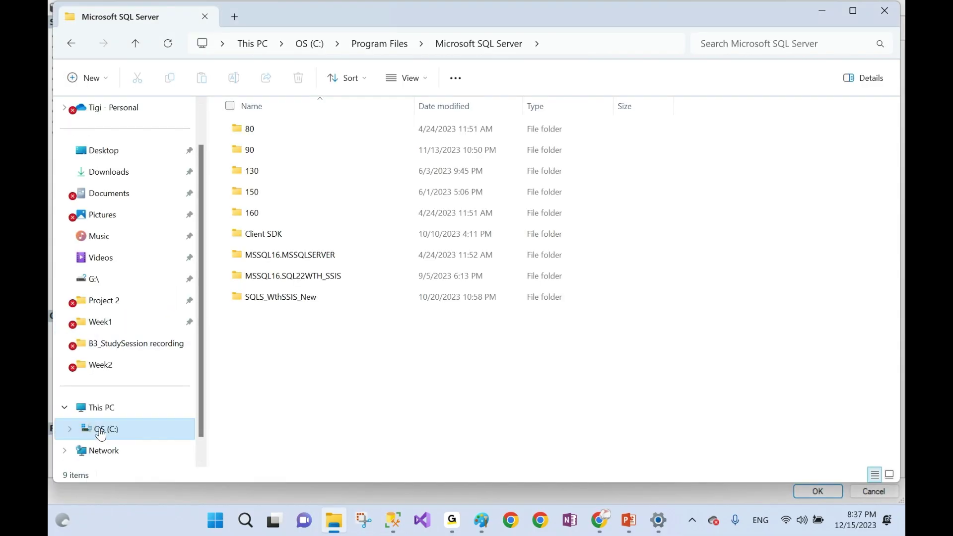
left_click(110, 412)
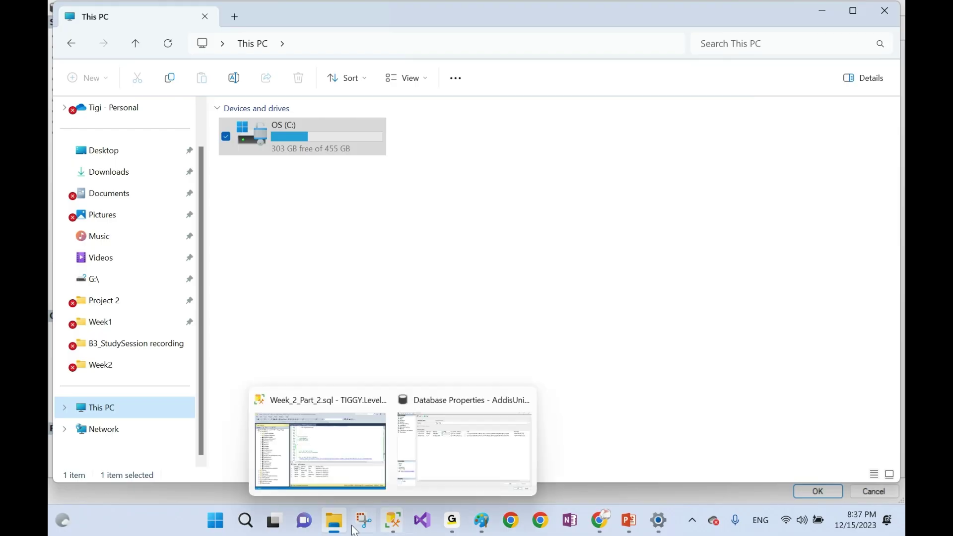
left_click(336, 531)
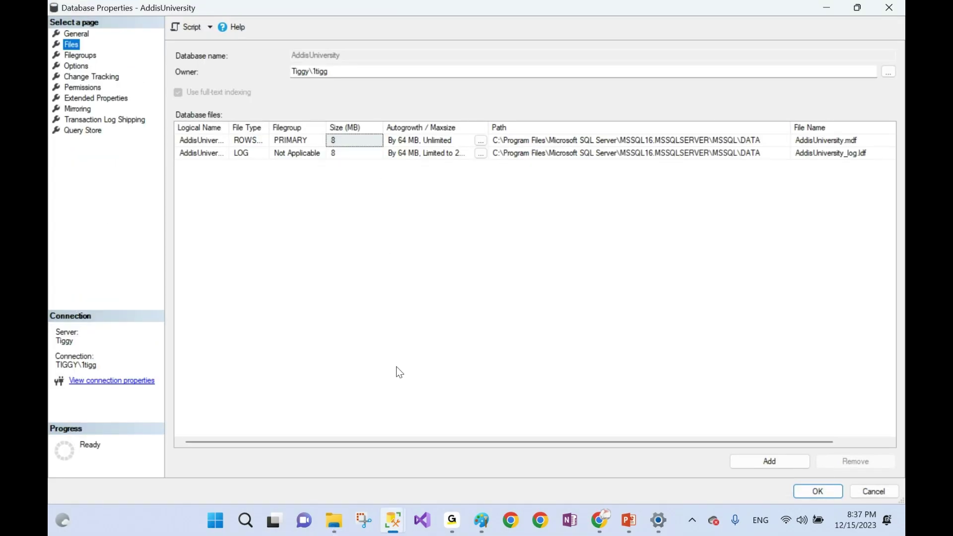
left_click(340, 530)
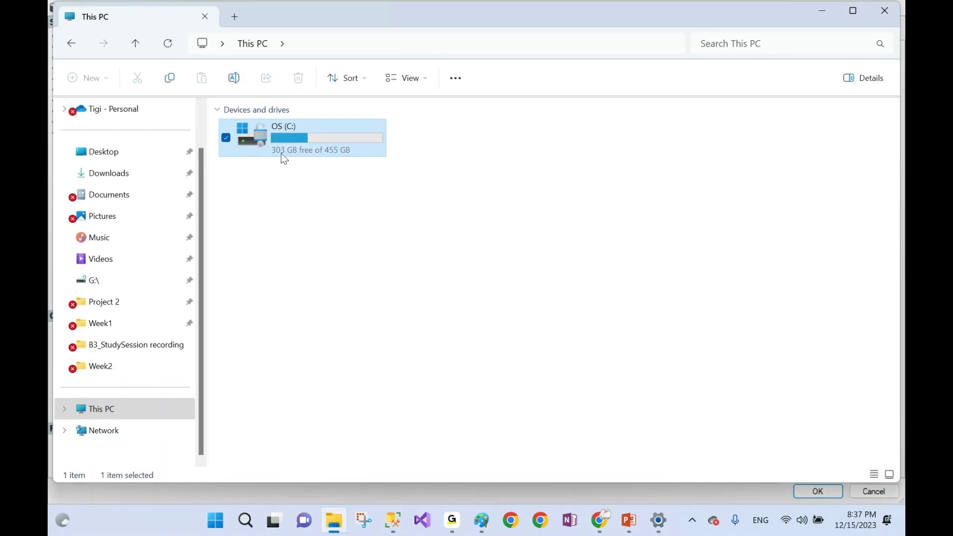
double_click(282, 155)
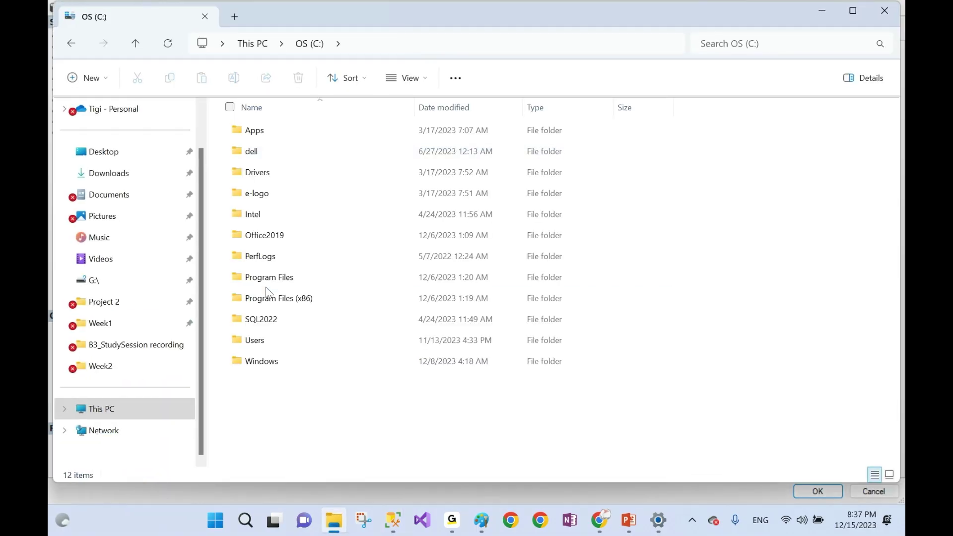
double_click(294, 283)
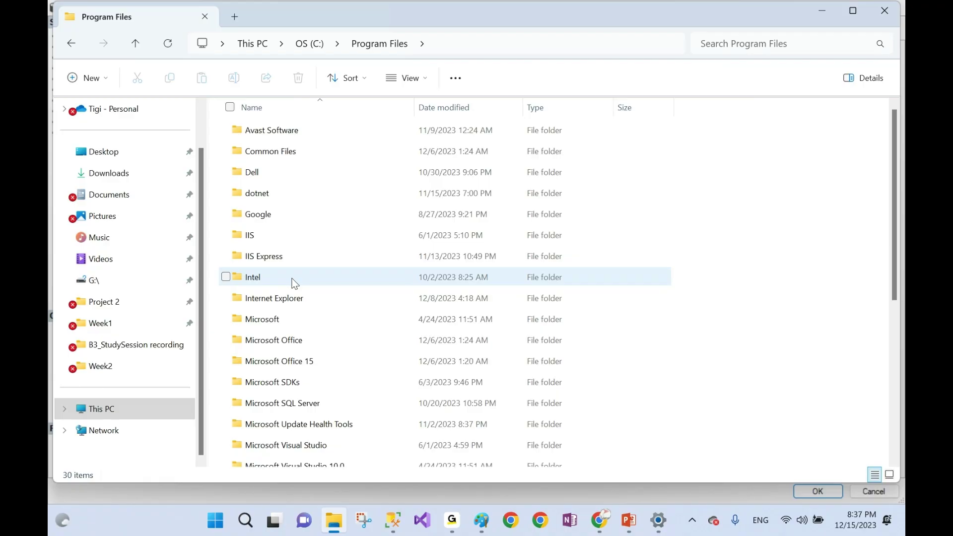
- Check the listed file path in the AddisUniversity properties again and open the Microsoft SQL Server folder in File Explorer
left_click(393, 520)
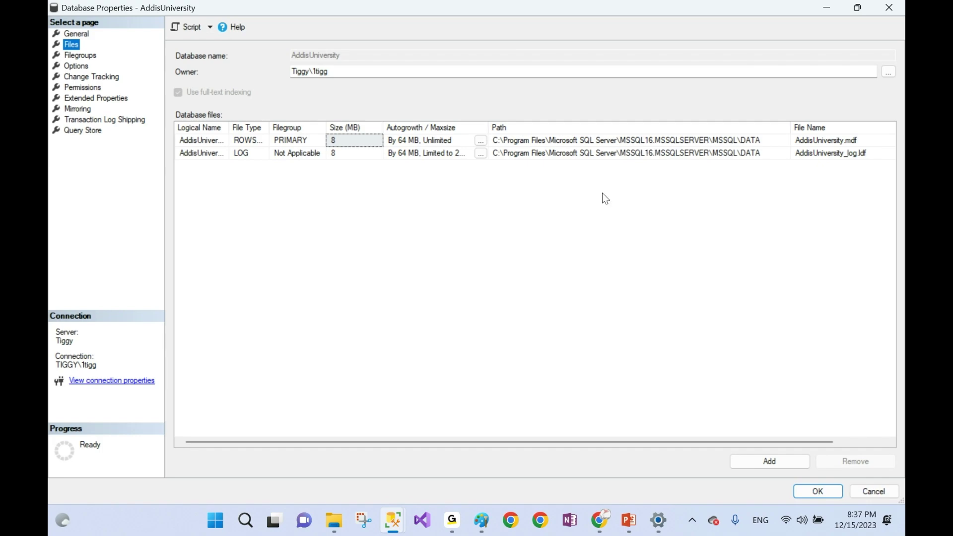
left_click(340, 528)
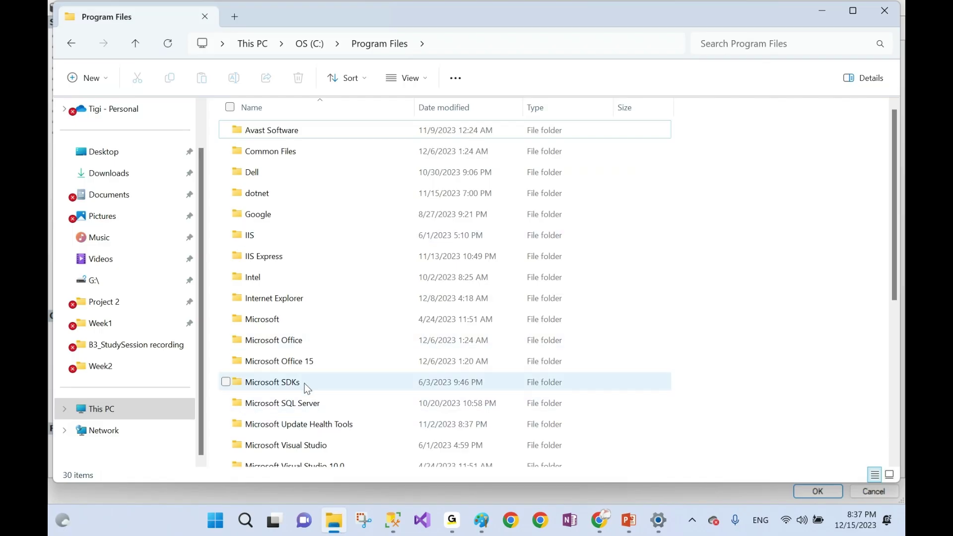
left_click(339, 523)
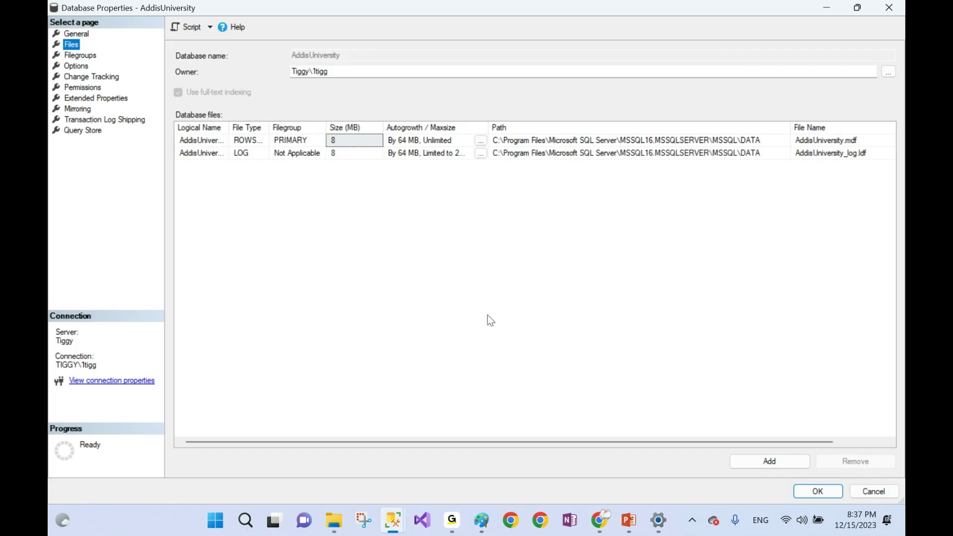
left_click(334, 520)
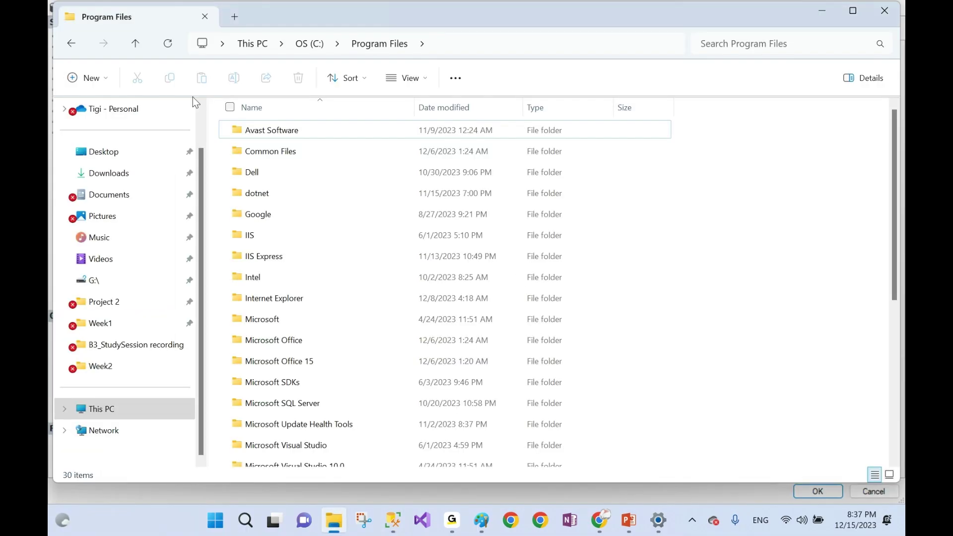
double_click(269, 410)
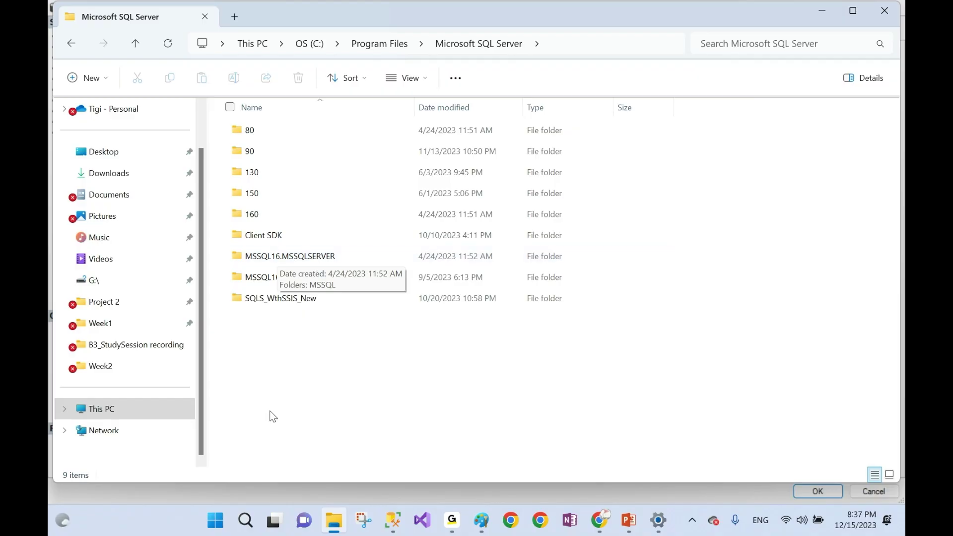
- Follow the listed path in File Explorer into the MSSQL16.MSSQLSERVER folder and its MSSQL subfolder, comparing it with the database properties
left_click(334, 520)
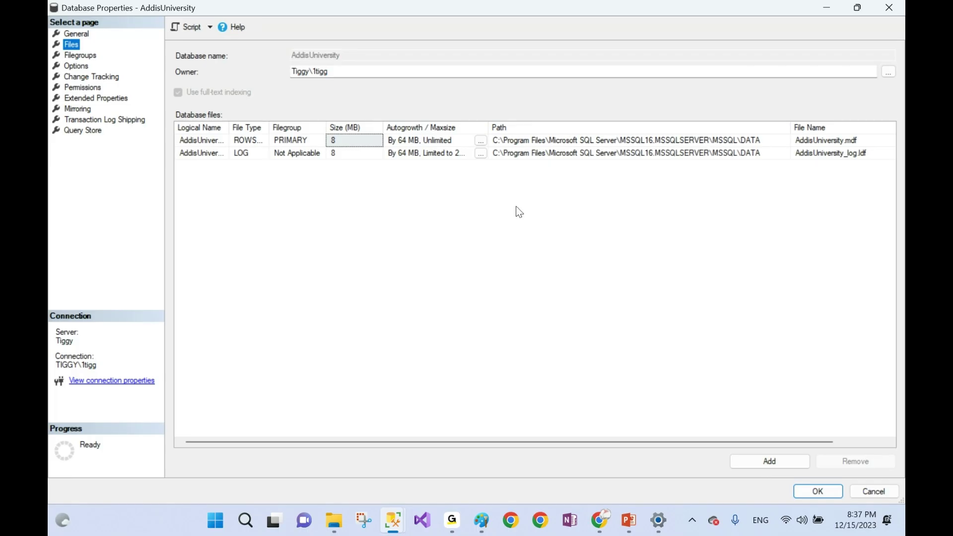
left_click(334, 520)
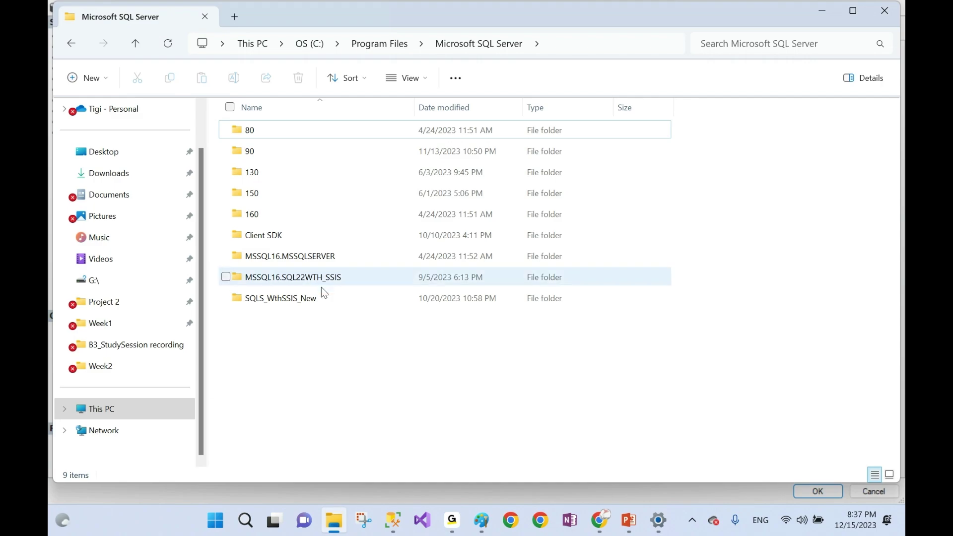
double_click(291, 256)
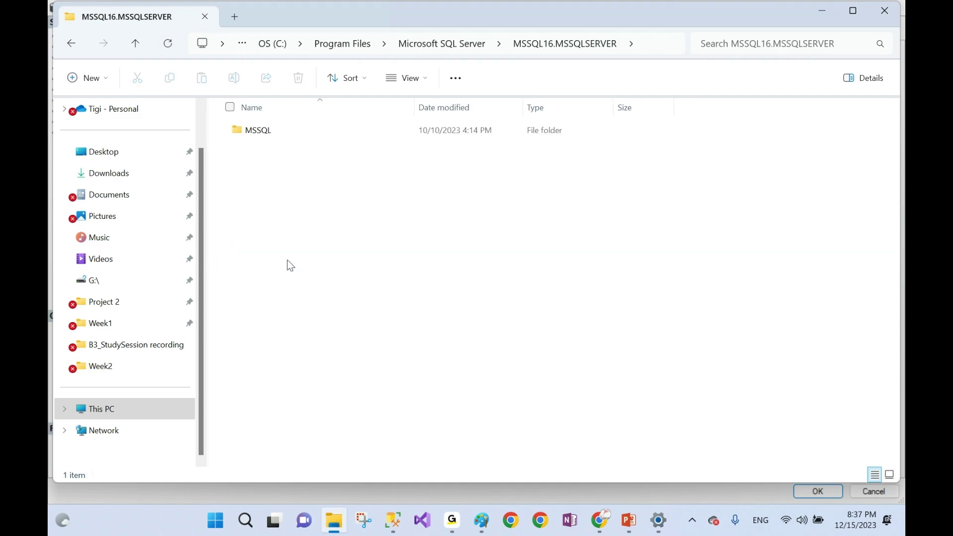
left_click(341, 531)
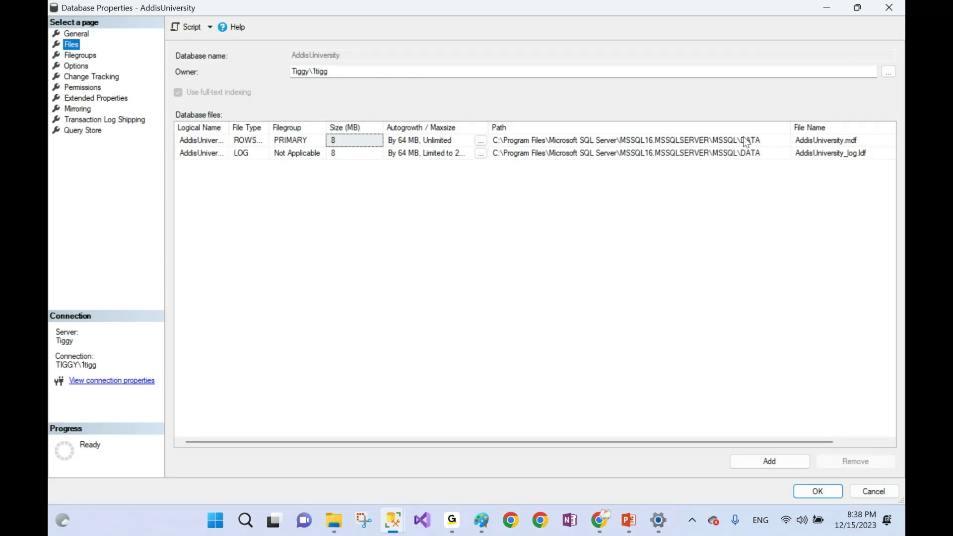
left_click(334, 520)
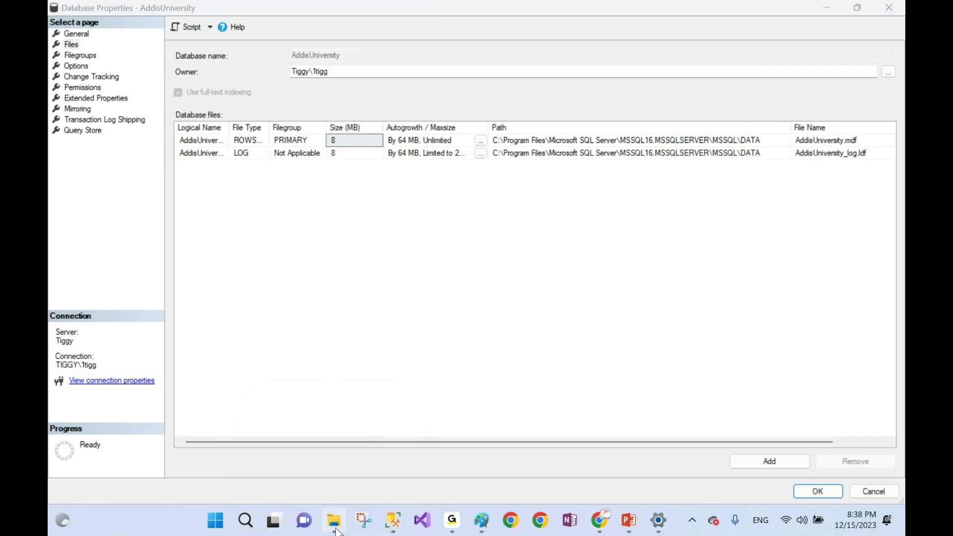
double_click(259, 132)
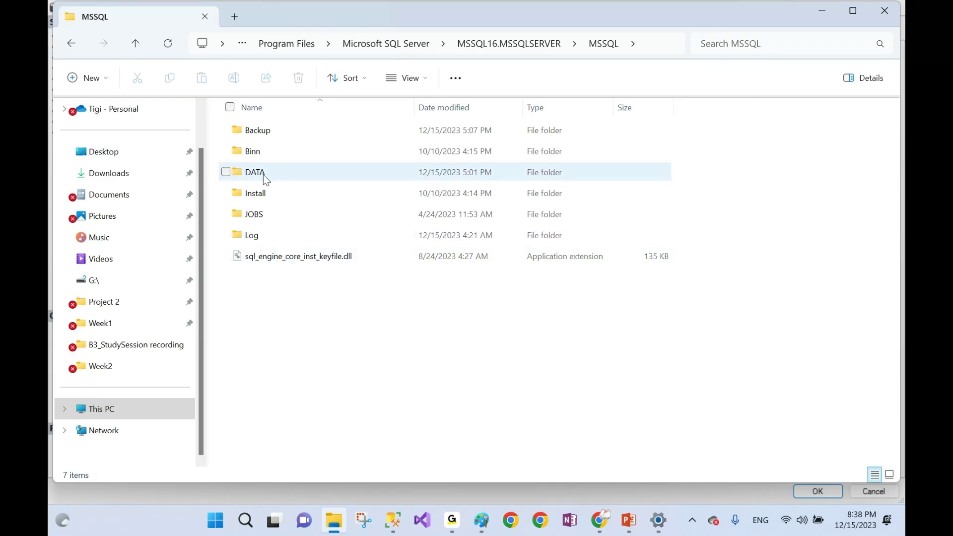
- Recheck the path in the database properties, then open the DATA folder in File Explorer and examine its data and transaction log files
left_click(335, 522)
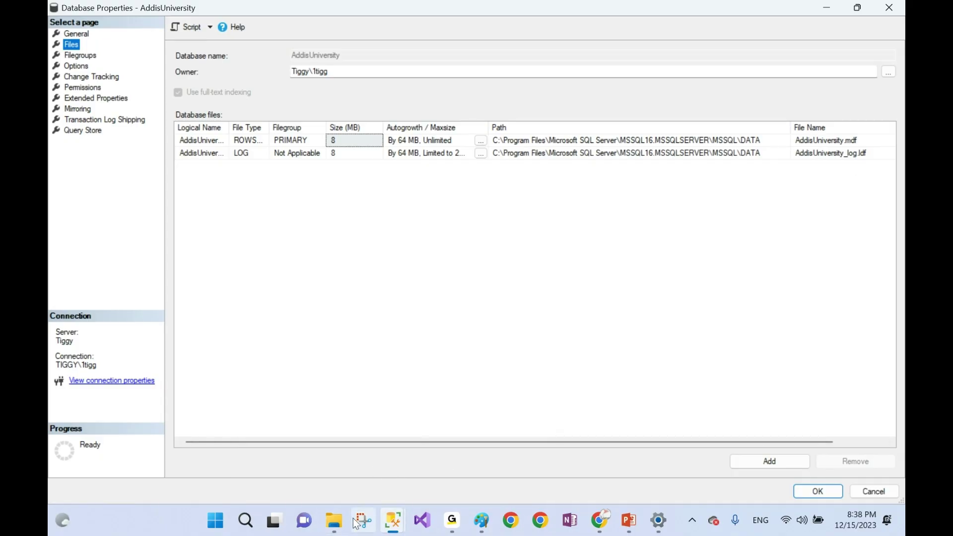
mouse_move(335, 526)
left_click(326, 443)
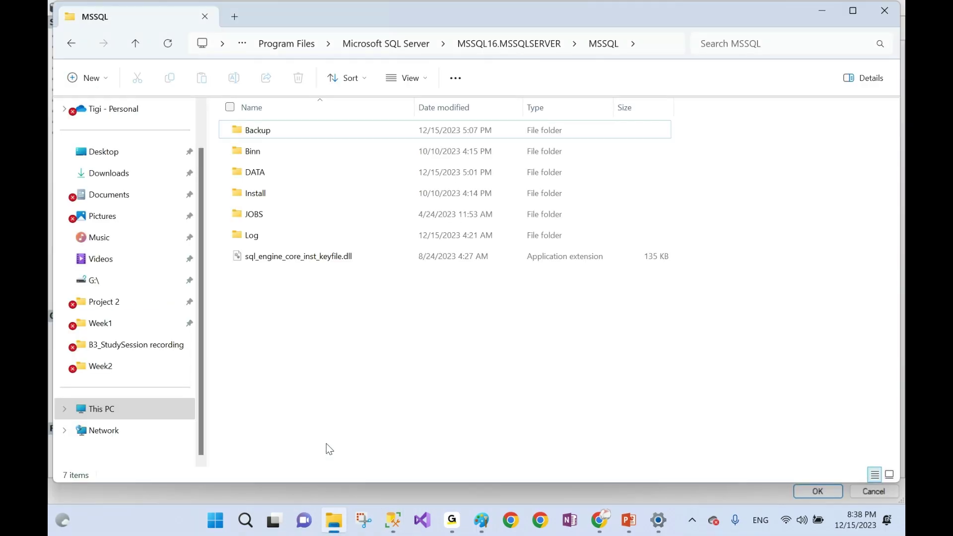
double_click(259, 178)
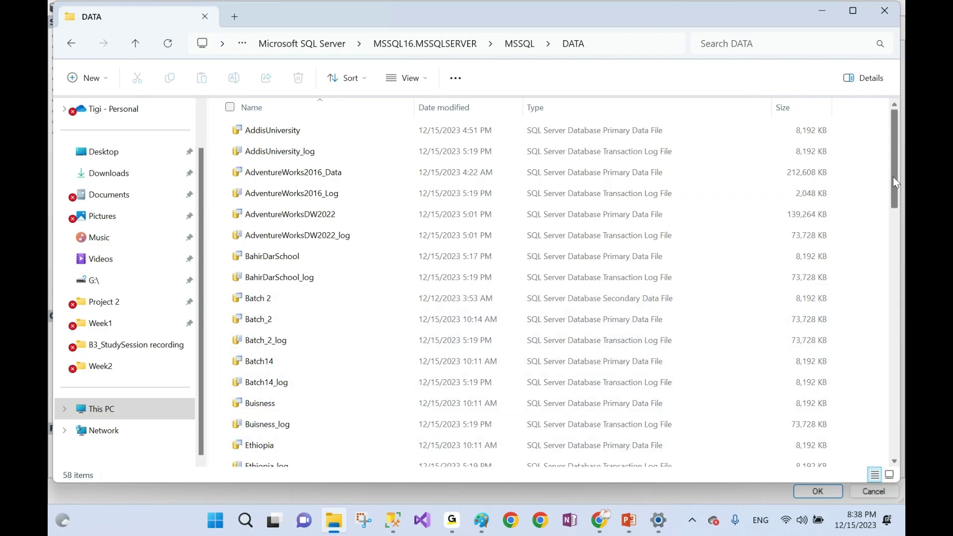
scroll(893, 184, "down", 2)
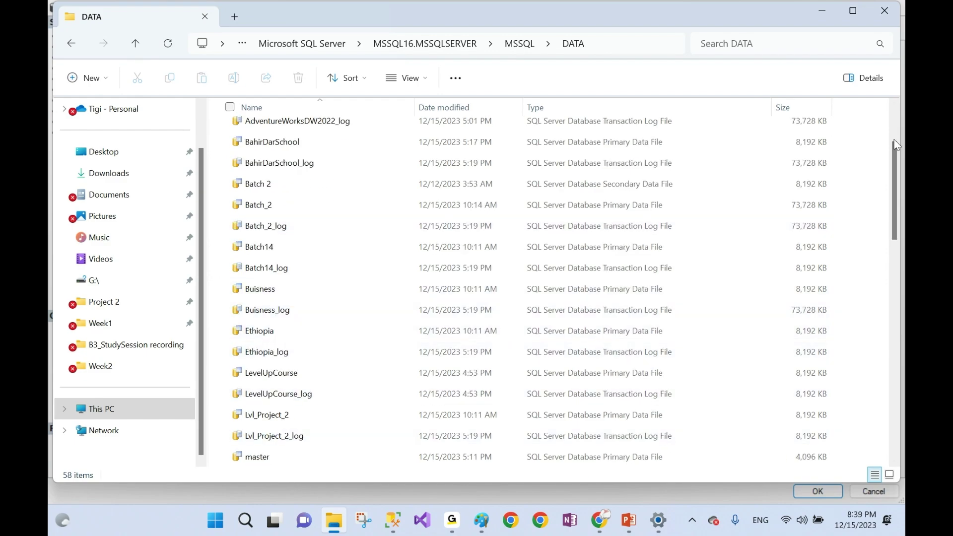
left_click_drag(897, 174, 898, 213)
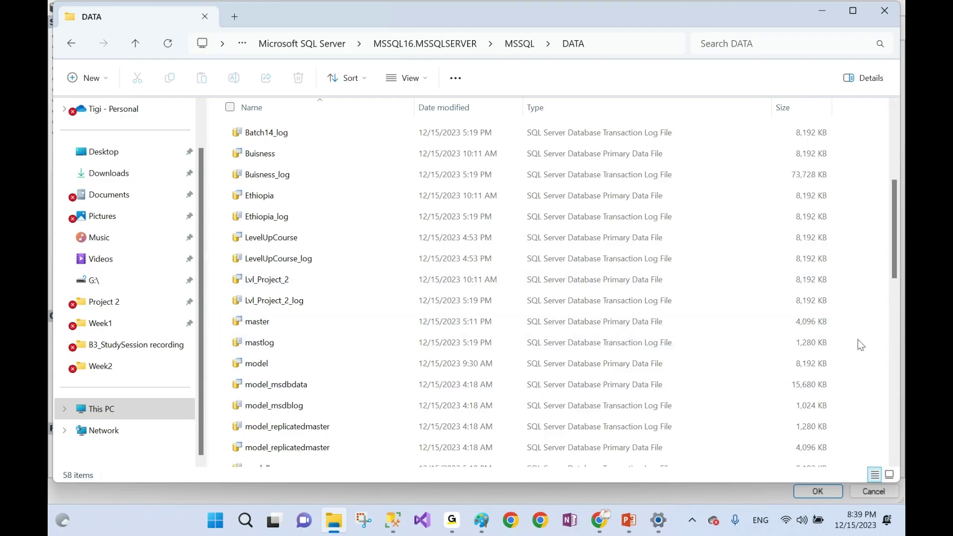
scroll(897, 279, "up", 4)
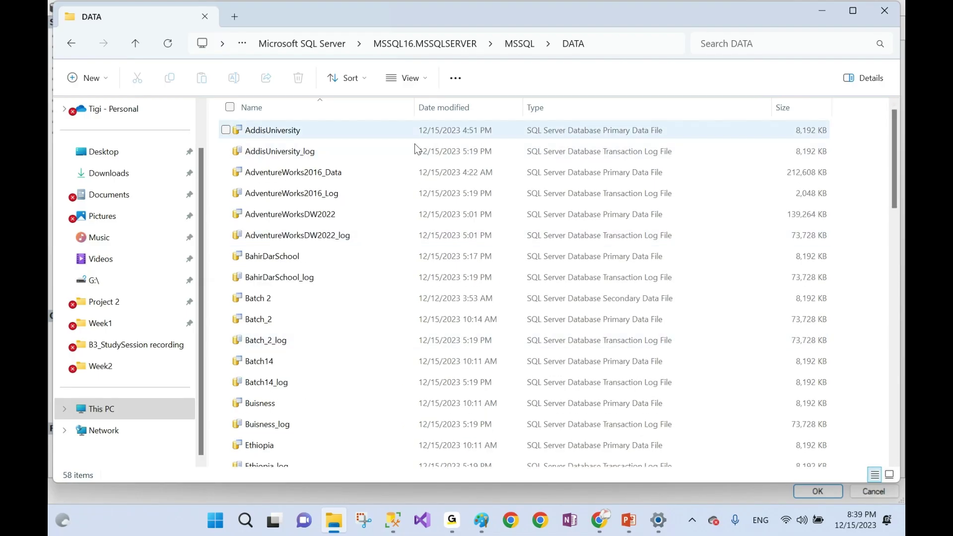
- Switch back to the AddisUniversity properties in SQL Server Management Studio and close them without changes
mouse_move(393, 519)
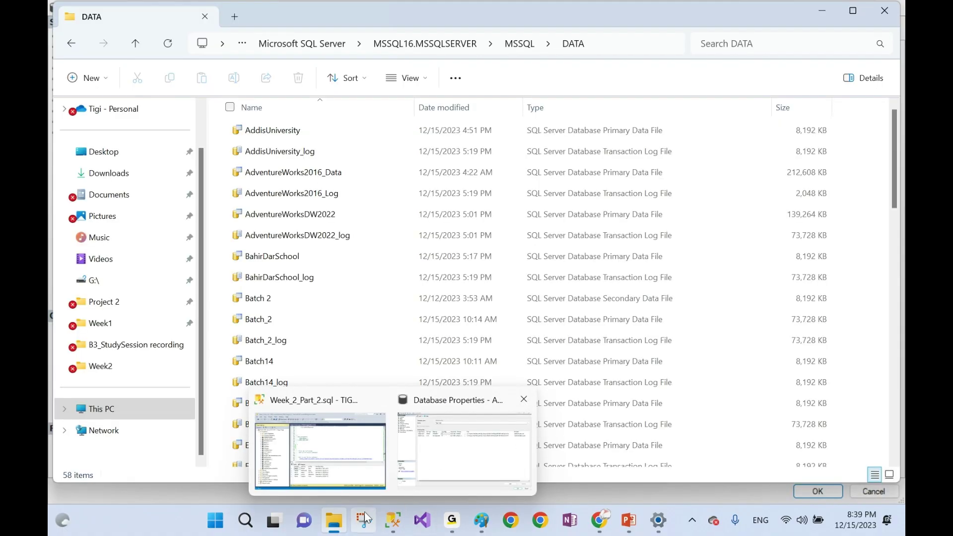
left_click(393, 530)
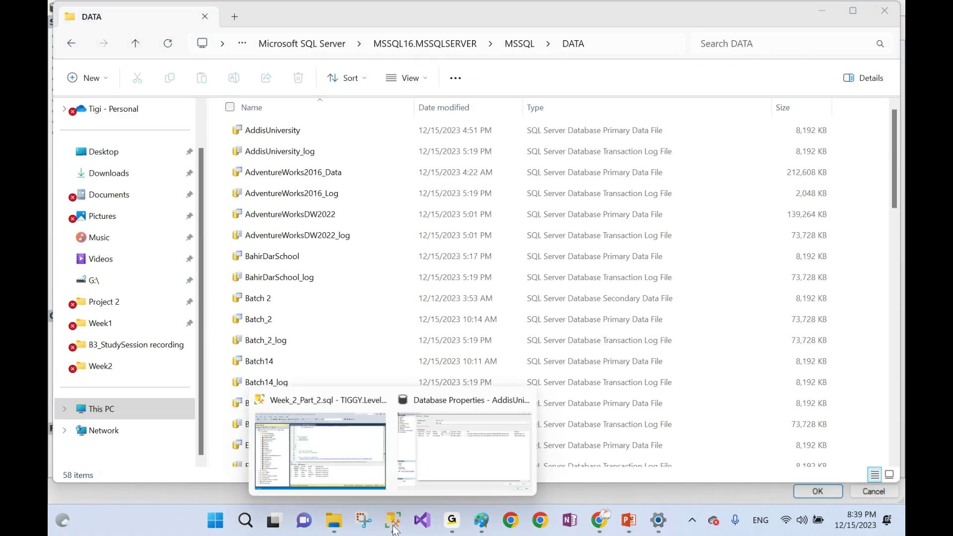
left_click(444, 437)
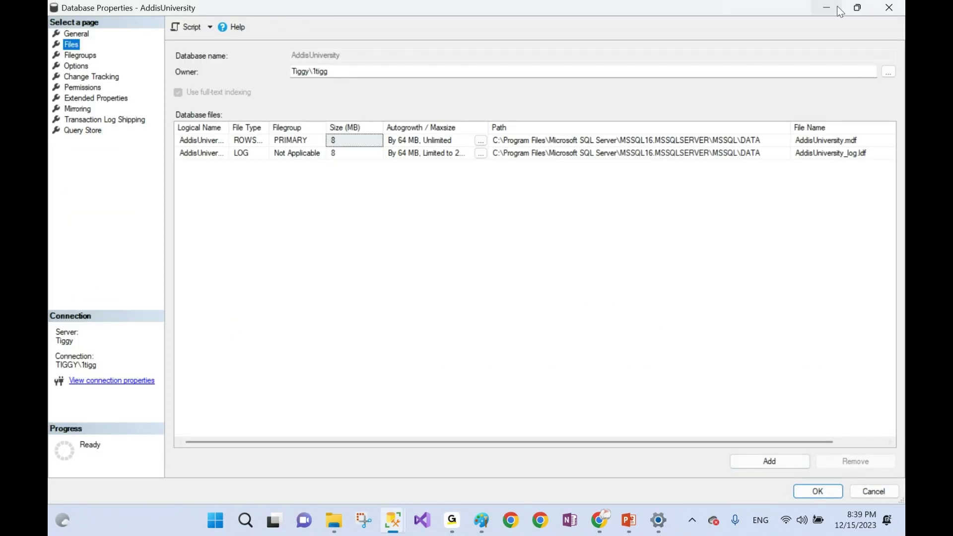
left_click(897, 7)
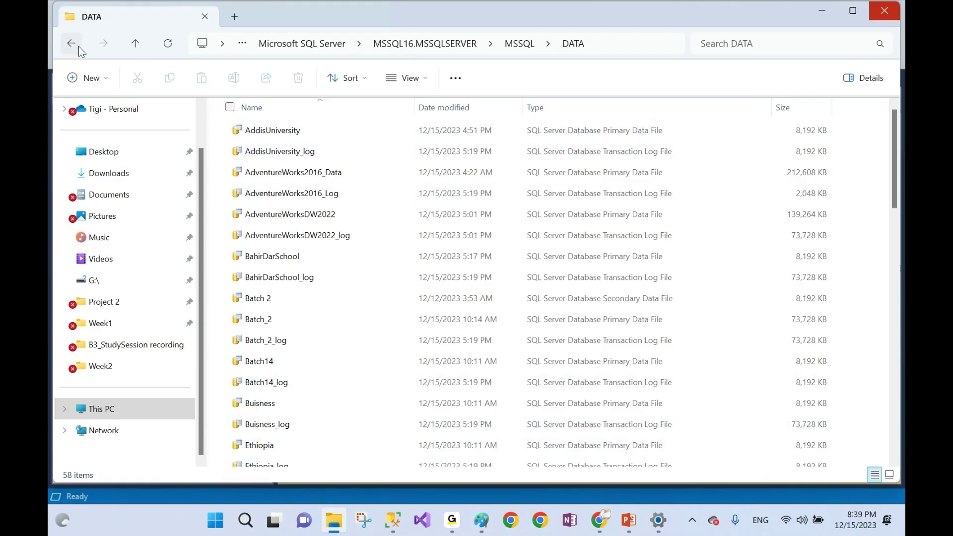
- Switch to the Week_2_Part_2.sql script in SQL Server Management Studio and review the notes on file groups and database backup and restore
left_click(394, 523)
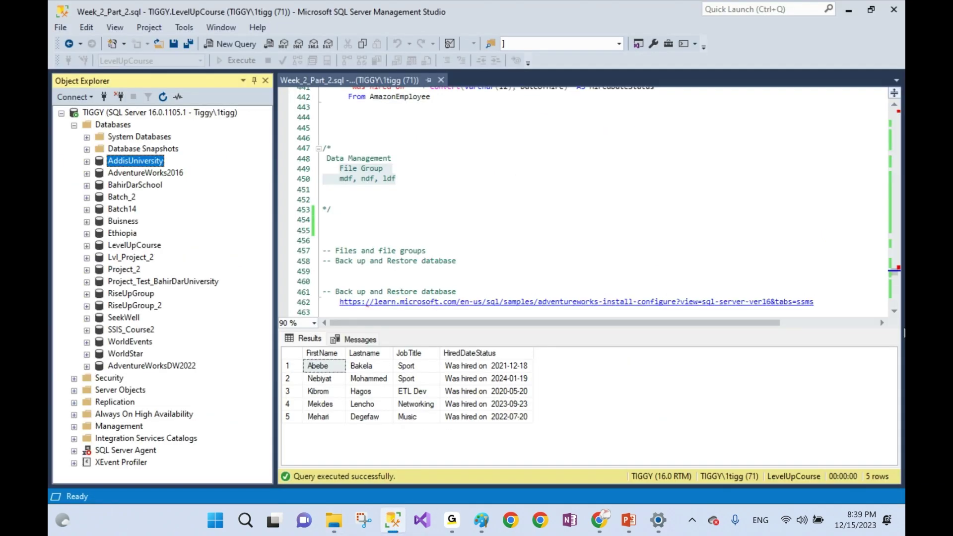
left_click(895, 312)
left_click(894, 312)
left_click(895, 311)
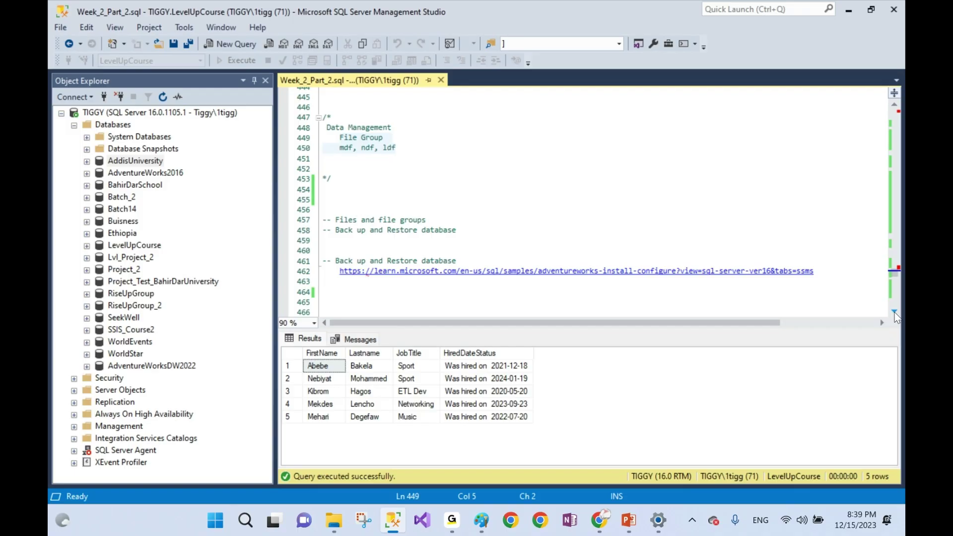
left_click(895, 312)
left_click(895, 311)
left_click(484, 201)
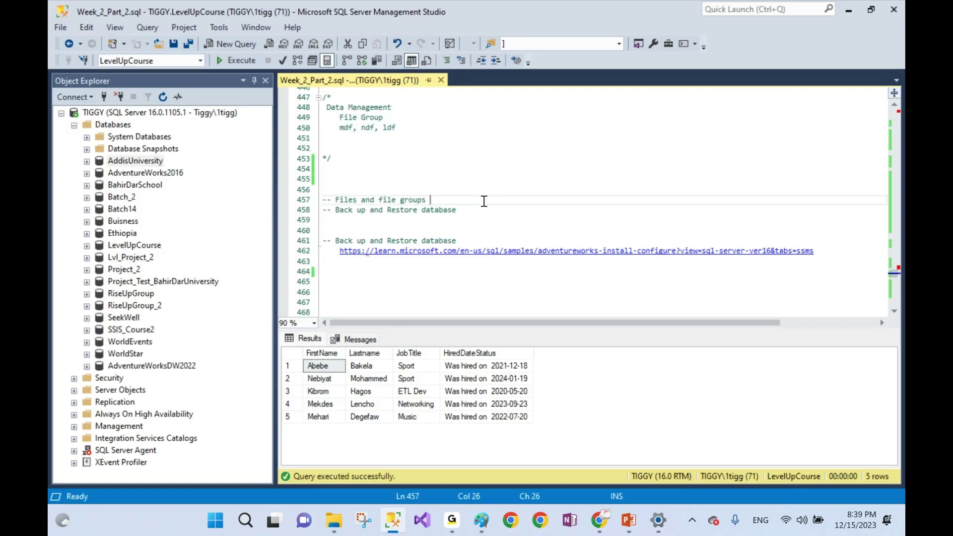
- Delete the AdventureWorksDW2022 database along with its backup and restore history
left_click(148, 370)
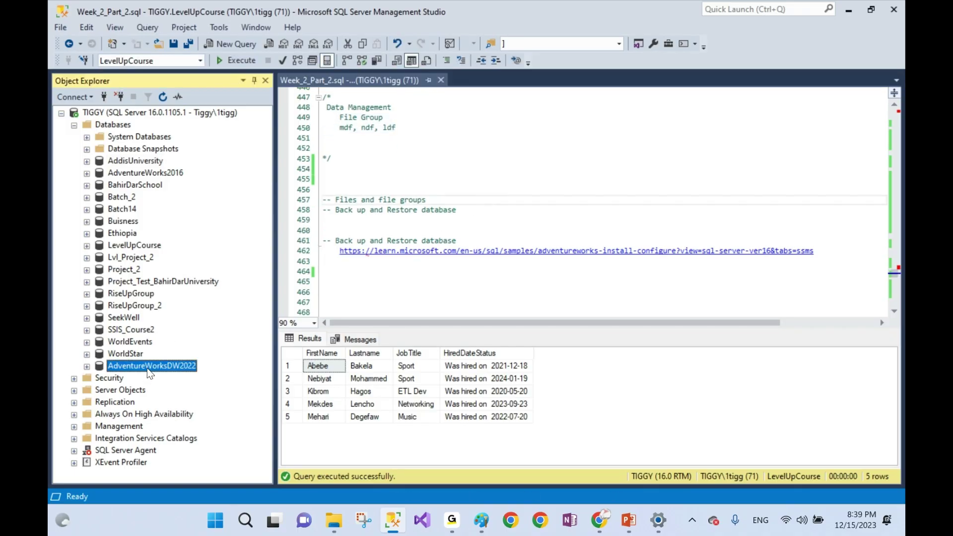
right_click(148, 370)
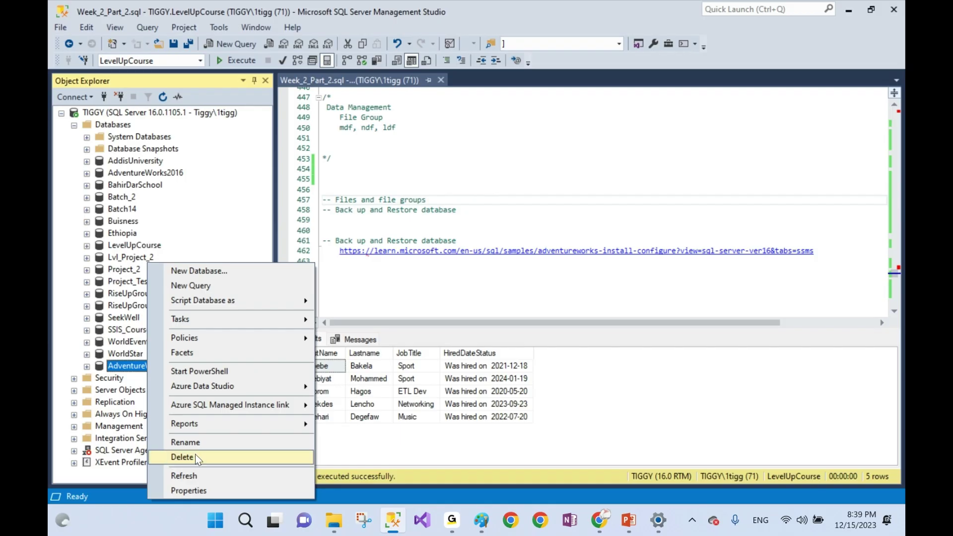
left_click(182, 458)
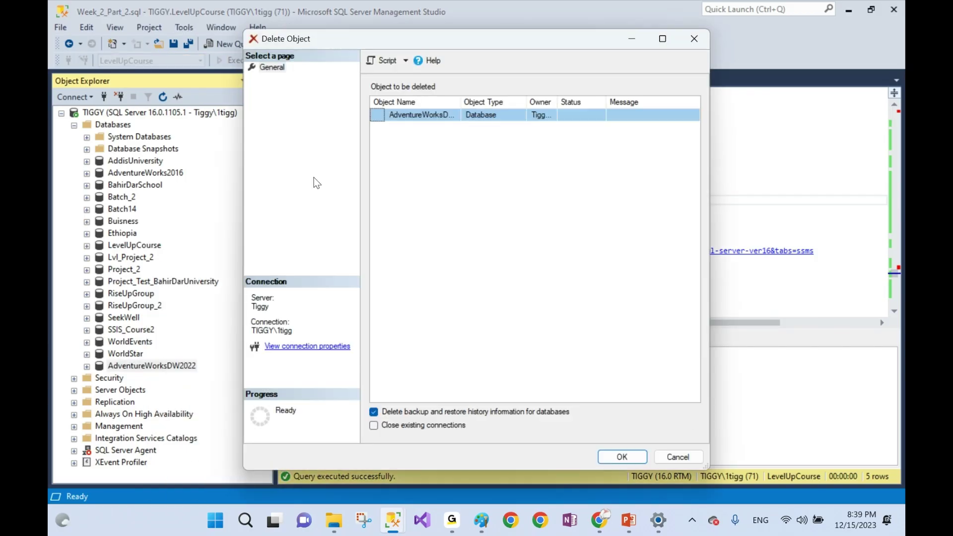
left_click(621, 456)
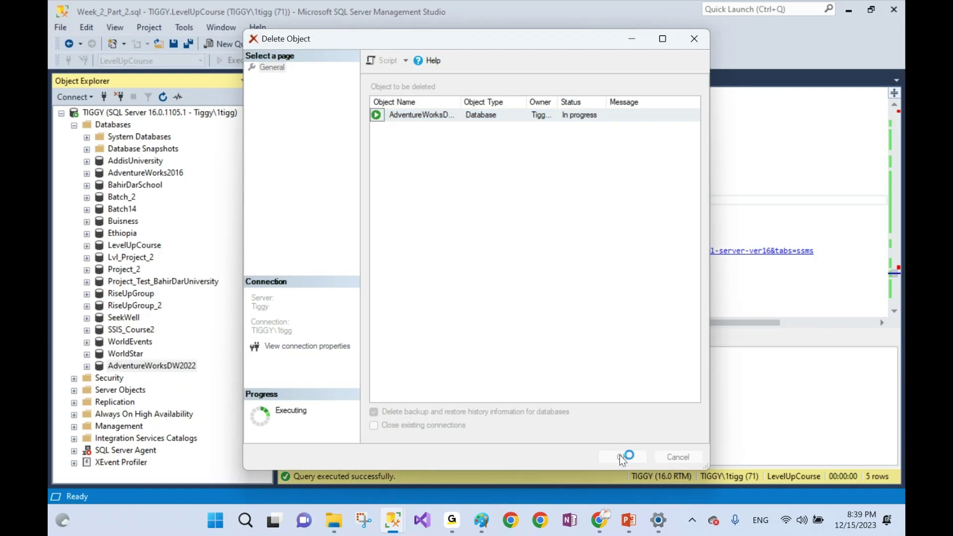
left_click(447, 282)
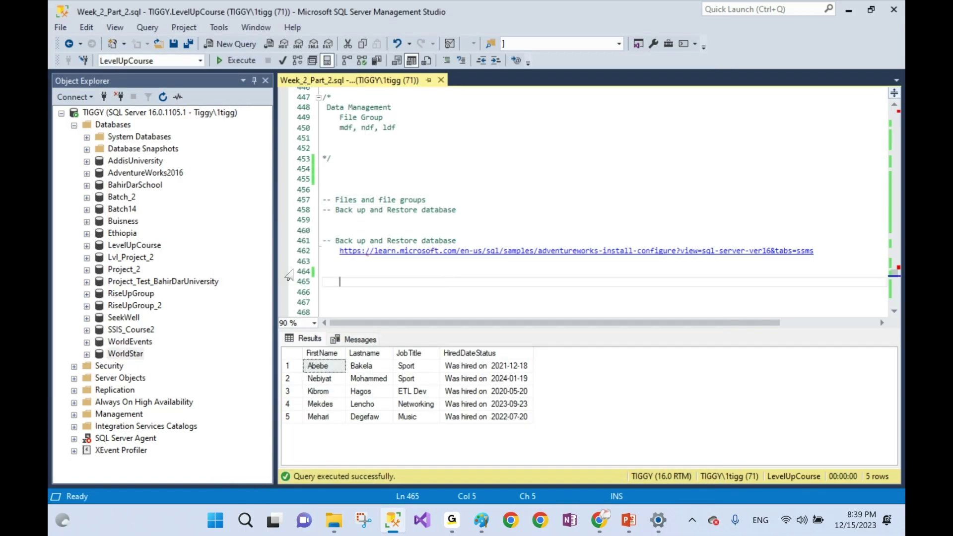
- Switch to File Explorer, go up to the MSSQL folder and open its Backup folder
left_click(334, 521)
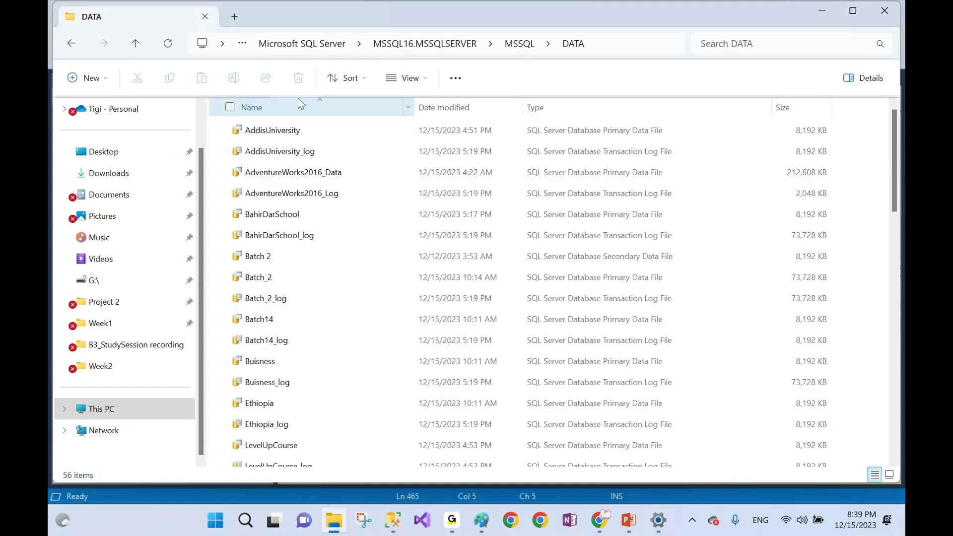
left_click(519, 43)
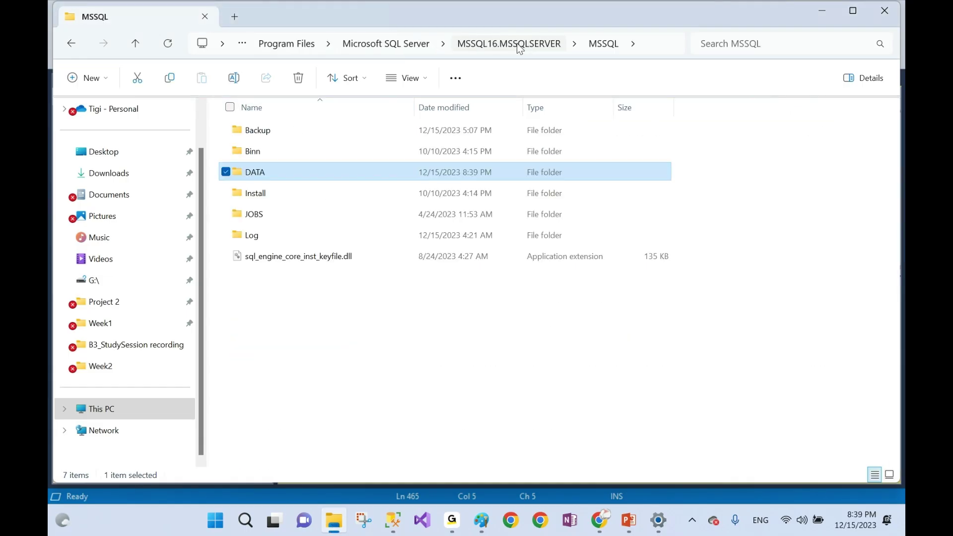
double_click(267, 133)
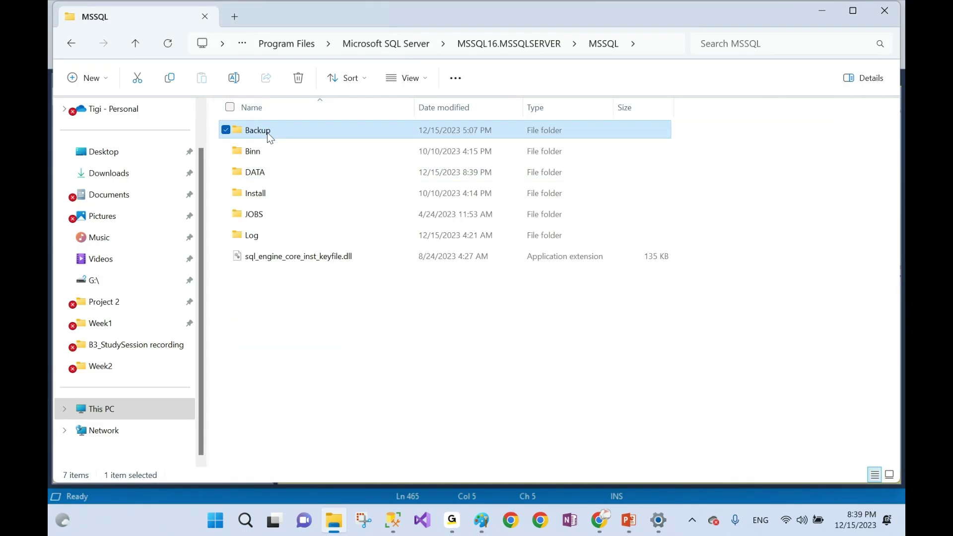
left_click(268, 133)
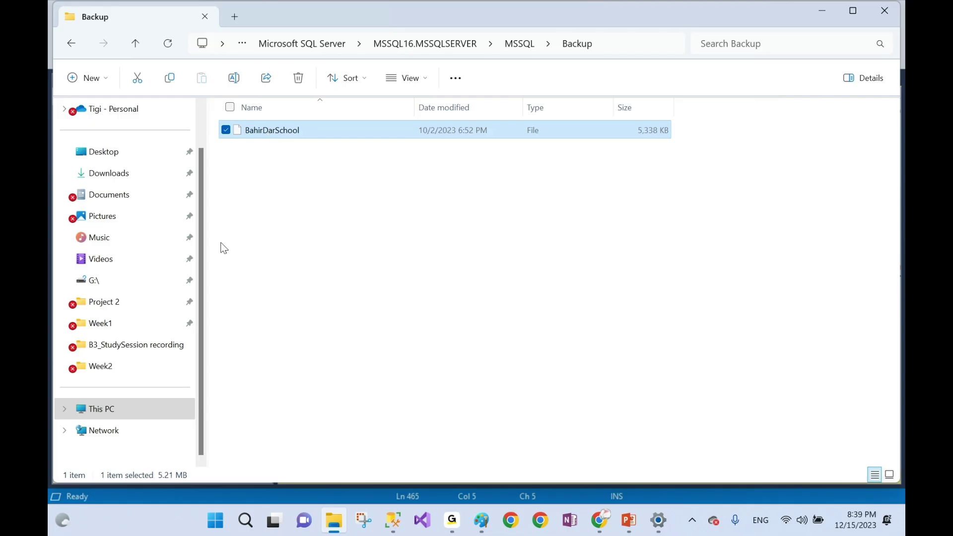
- Delete the BahirDarSchool backup file from the Backup folder and return to the MSSQL folder
left_click(333, 322)
left_click(291, 133)
left_click(368, 263)
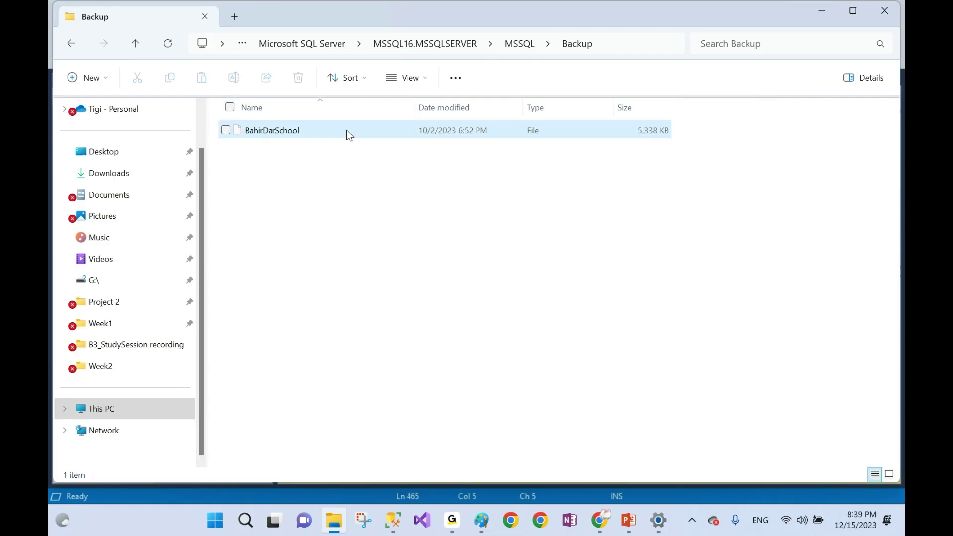
left_click(273, 138)
key("Delete")
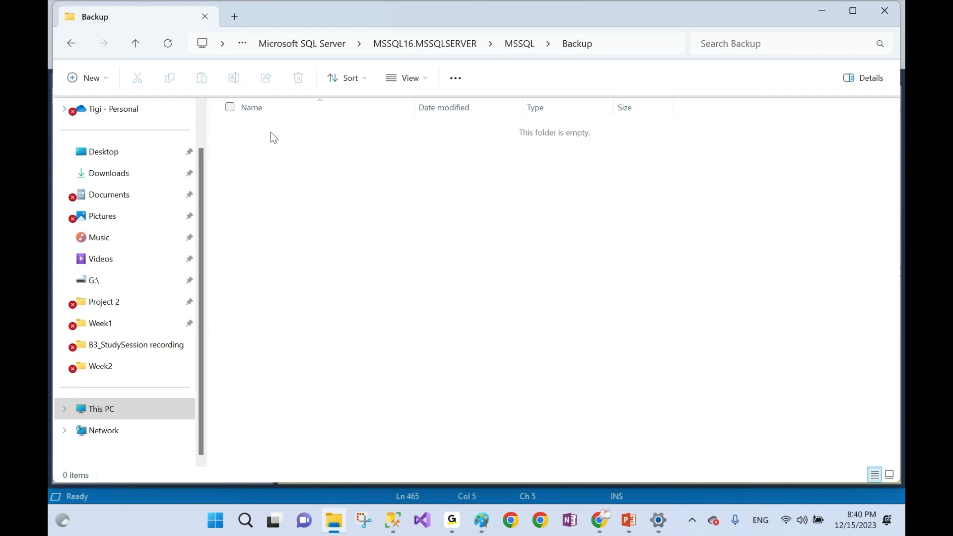
left_click(516, 45)
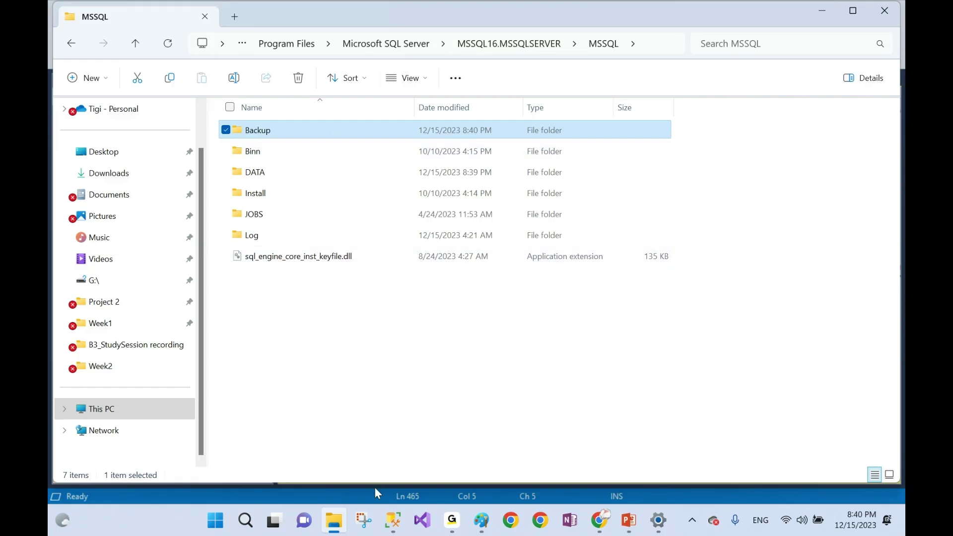
- Switch to SQL Server Management Studio and open the Back Up settings for the Ethiopia database
left_click(395, 522)
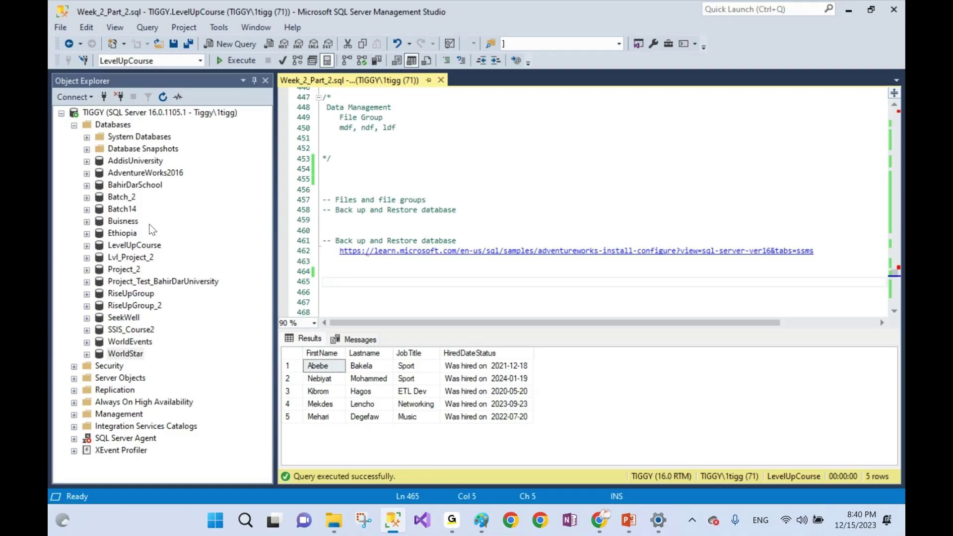
left_click(125, 236)
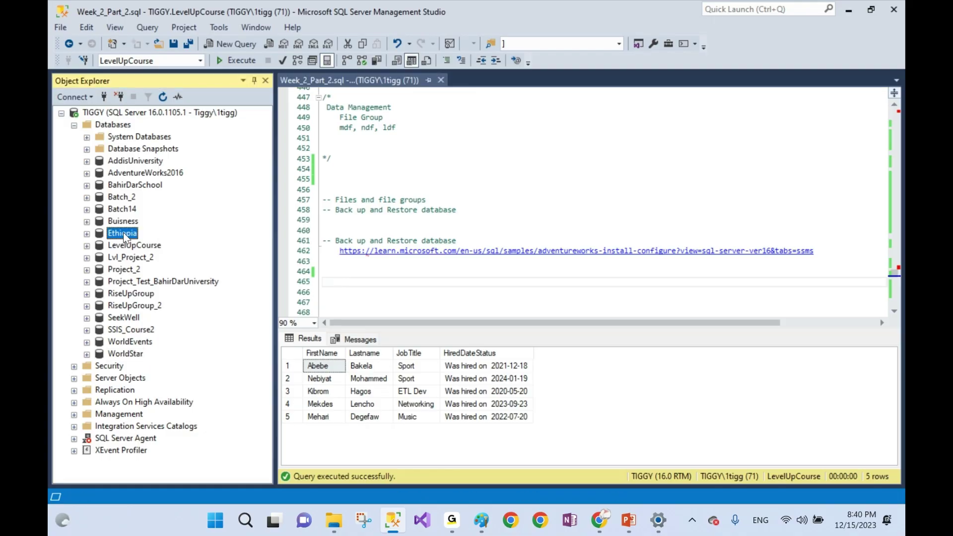
right_click(125, 238)
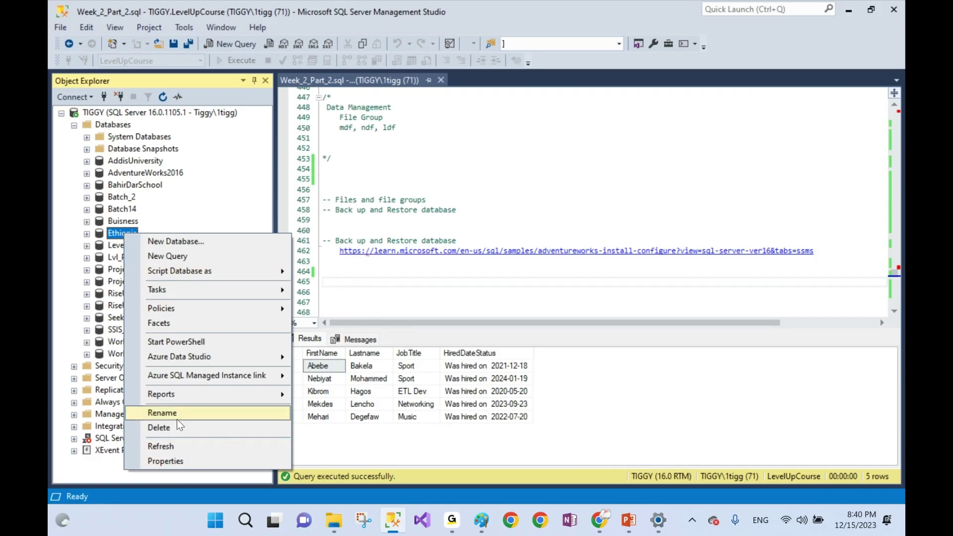
mouse_move(172, 294)
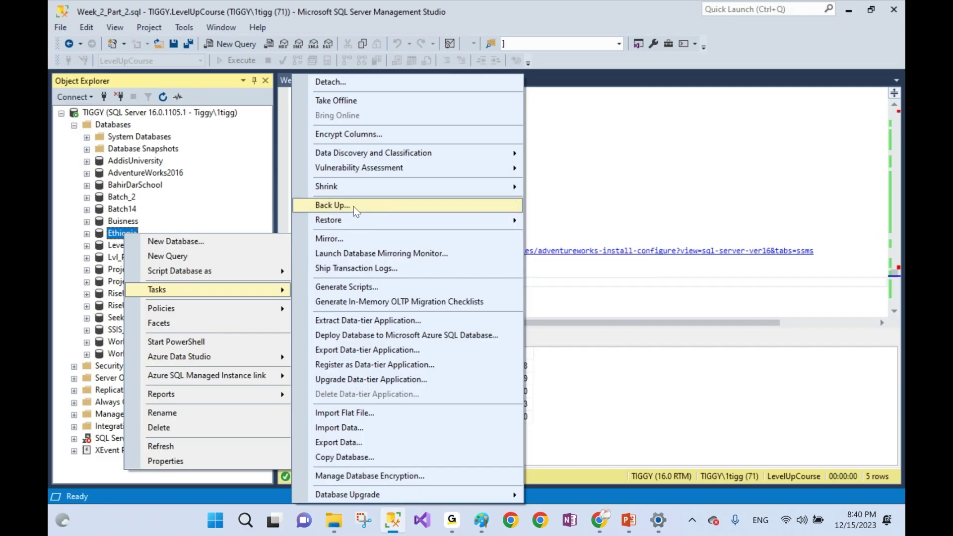
left_click(333, 205)
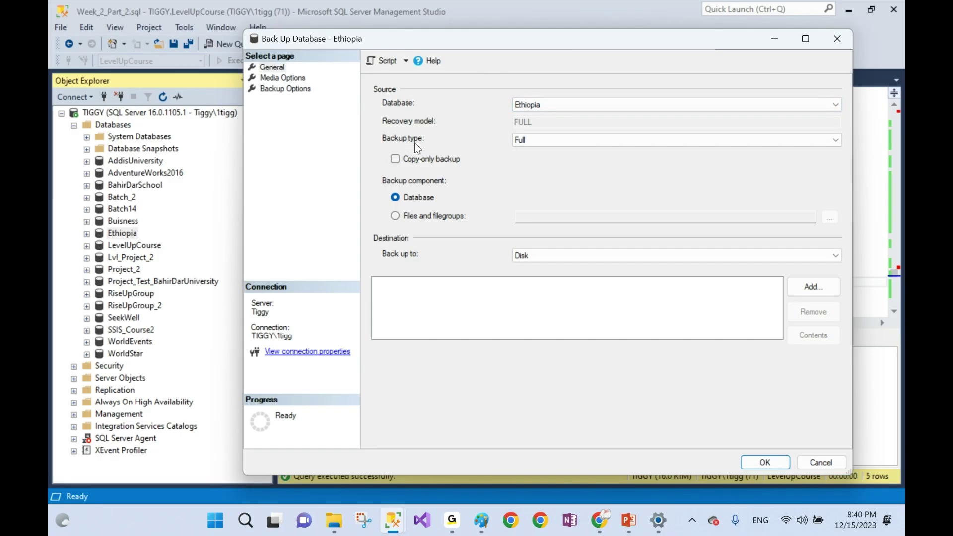
- Review the available backup types for the Ethiopia backup, keeping Full selected
left_click(836, 141)
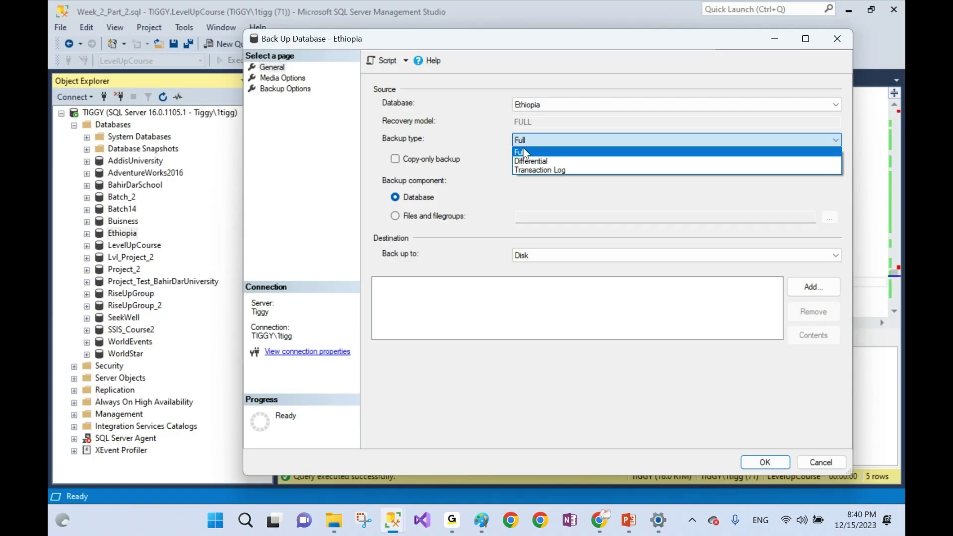
left_click(559, 196)
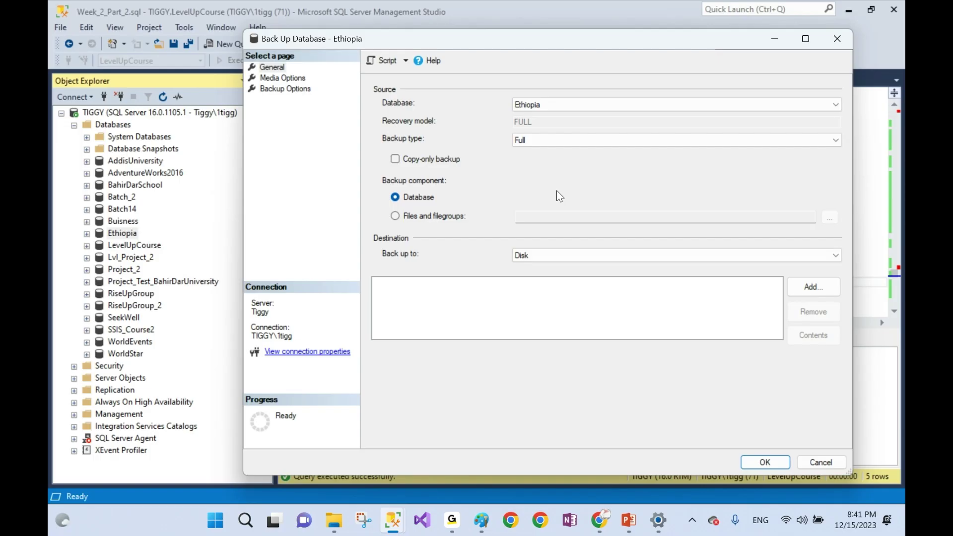
left_click(839, 139)
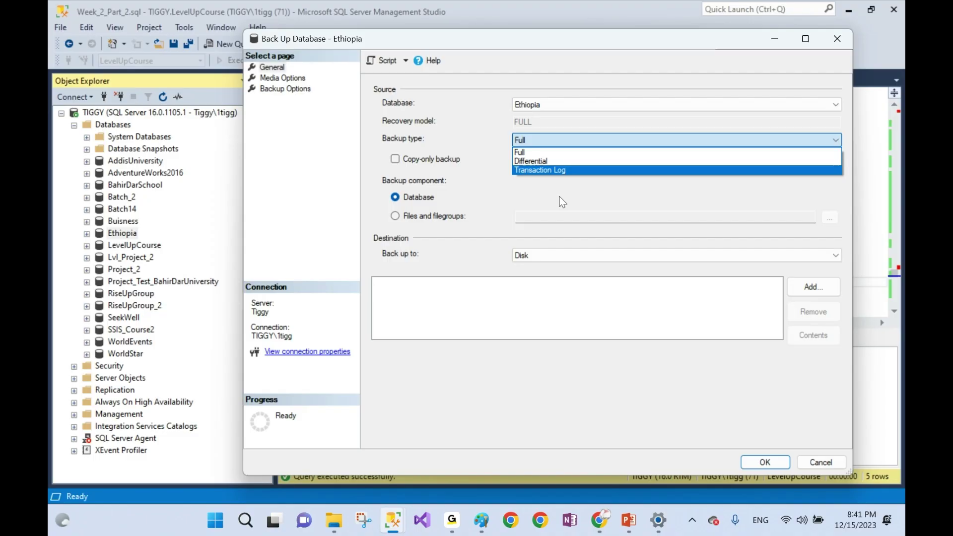
left_click(536, 211)
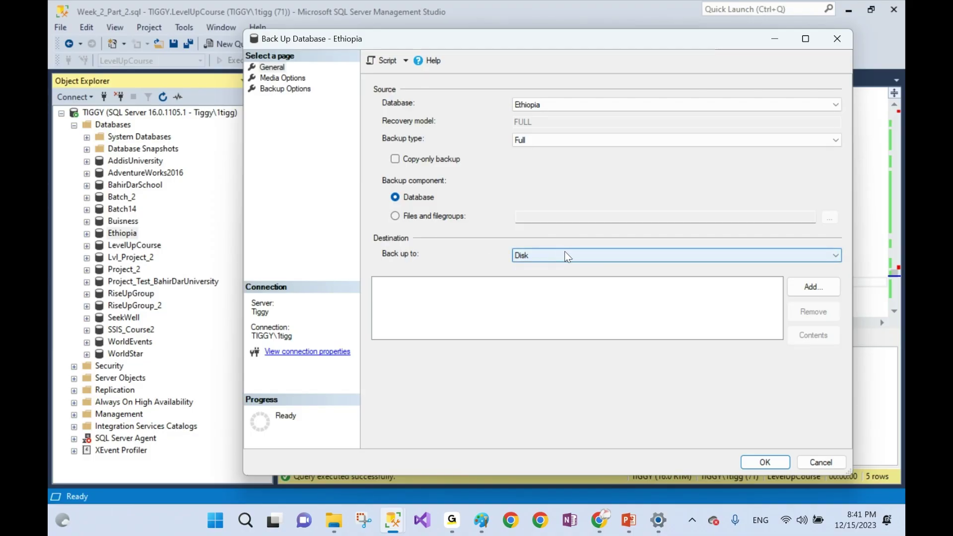
left_click(810, 291)
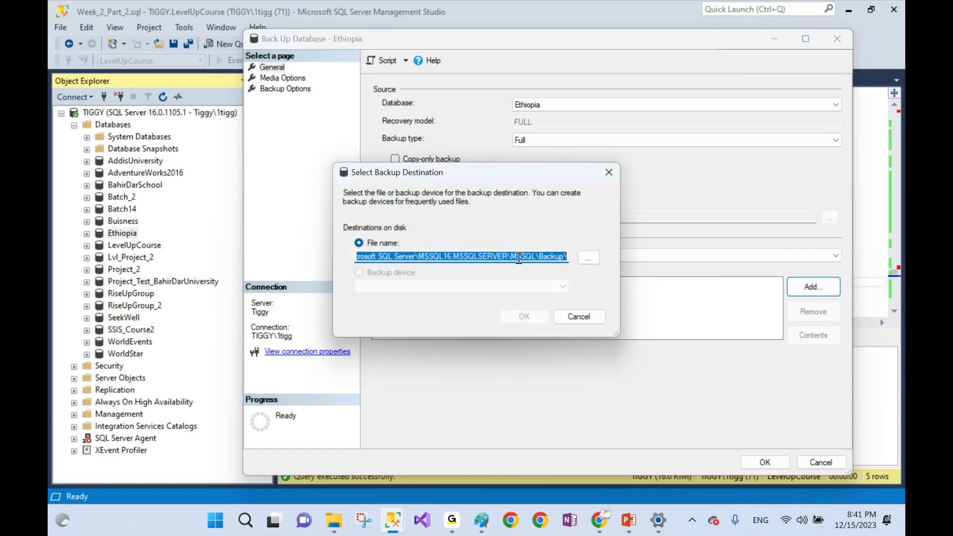
left_click(589, 257)
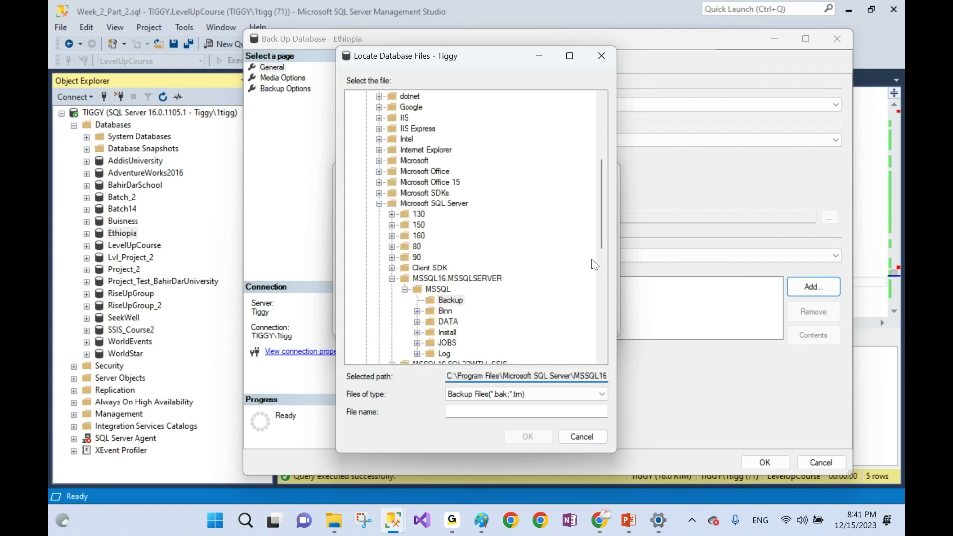
left_click_drag(600, 222, 602, 257)
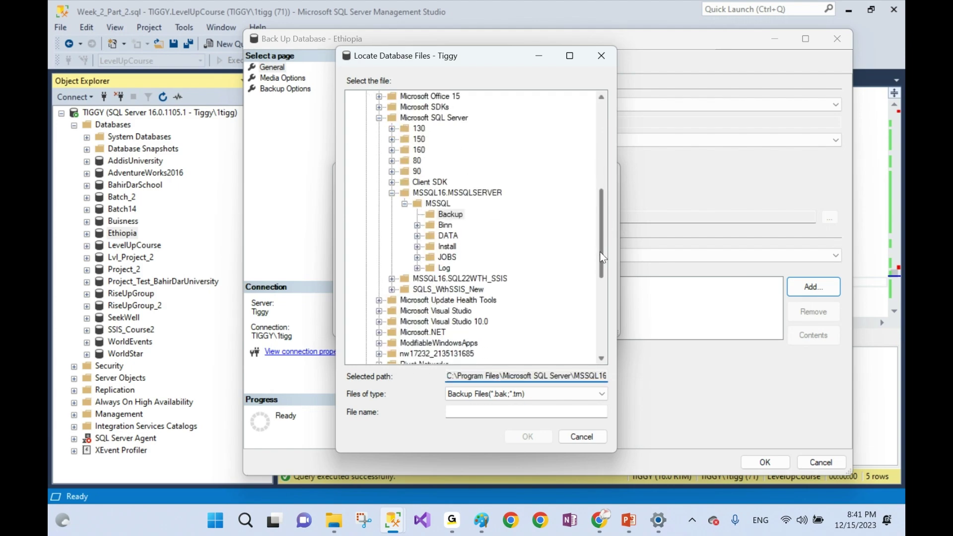
left_click(585, 442)
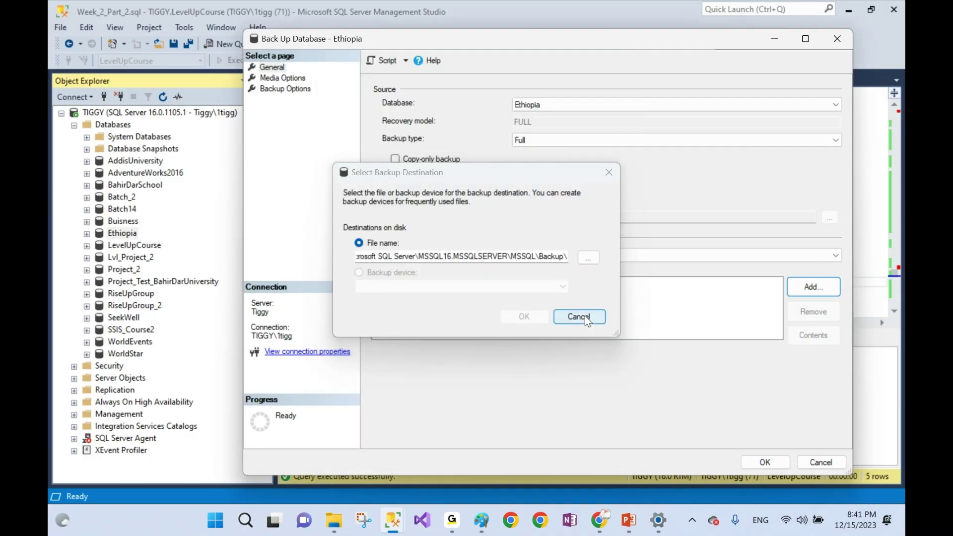
left_click(585, 316)
- Add a disk destination for the Ethiopia backup and browse to the MSSQL Backup folder, ready to enter a file name
left_click(811, 287)
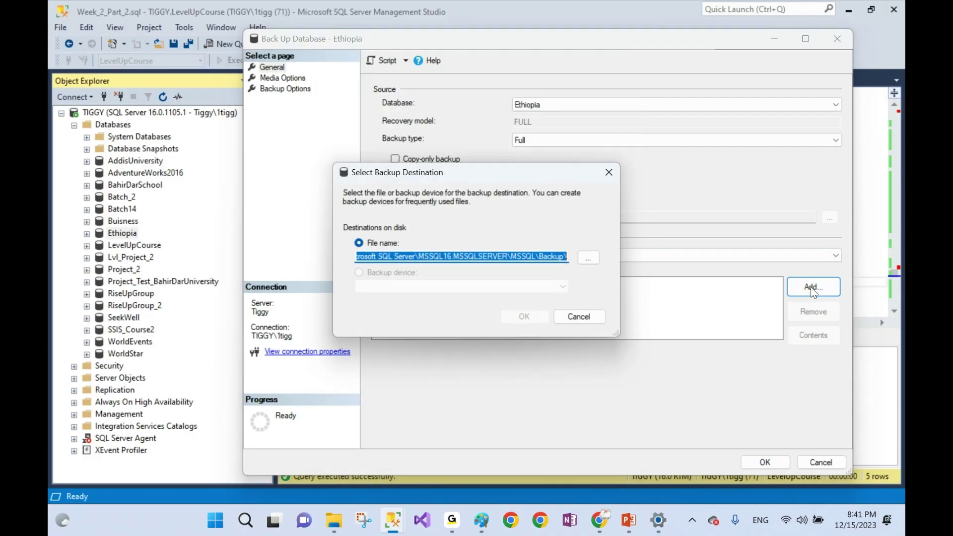
left_click(590, 259)
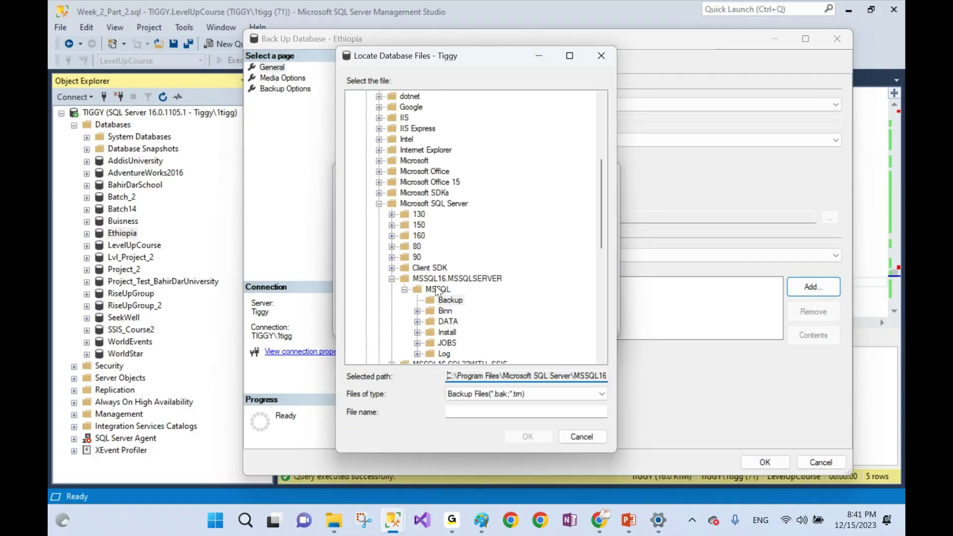
left_click_drag(603, 219, 605, 250)
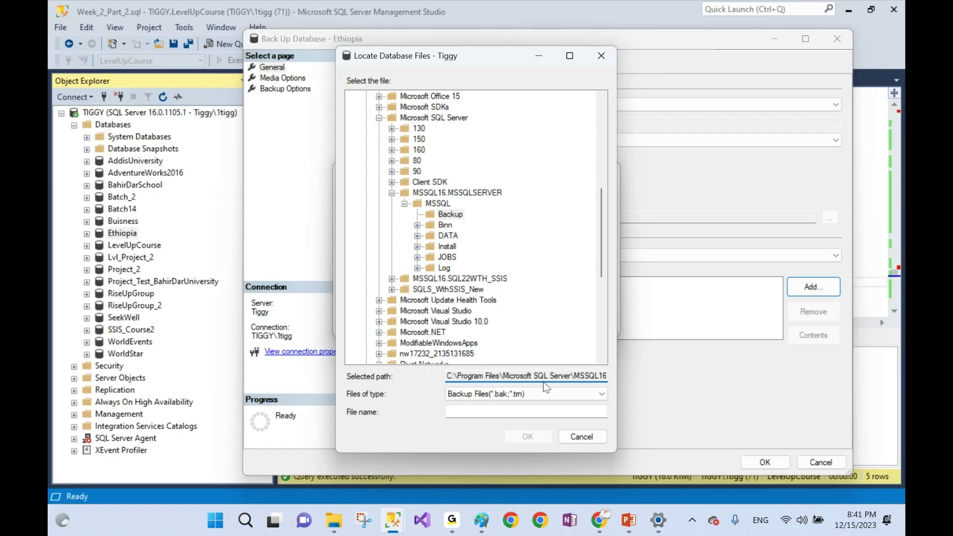
left_click(463, 411)
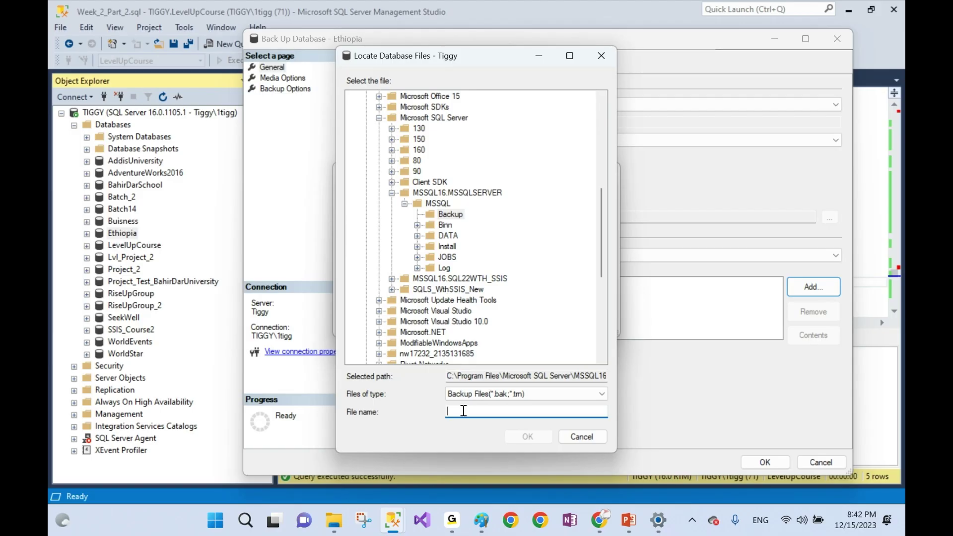
type("E")
type("thiopian")
key("BackSpace")
key("BackSpace")
key("BackSpace")
key("BackSpace")
key("BackSpace")
key("BackSpace")
key("BackSpace")
key("BackSpace")
key("BackSpace")
- Name the backup file MamaEthiopia, accept it as the destination and run the full backup of the Ethiopia database
type("MamaEthiopia")
left_click(520, 437)
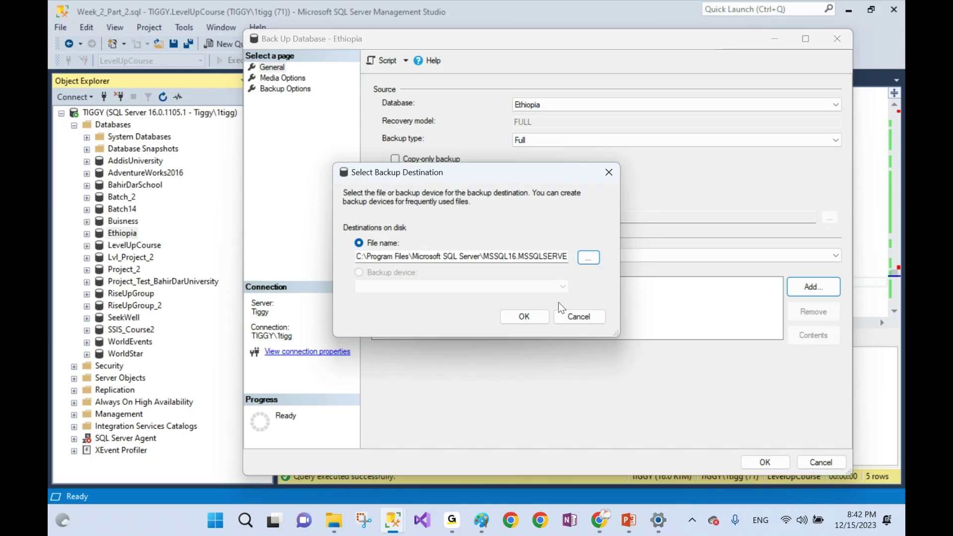
left_click(532, 320)
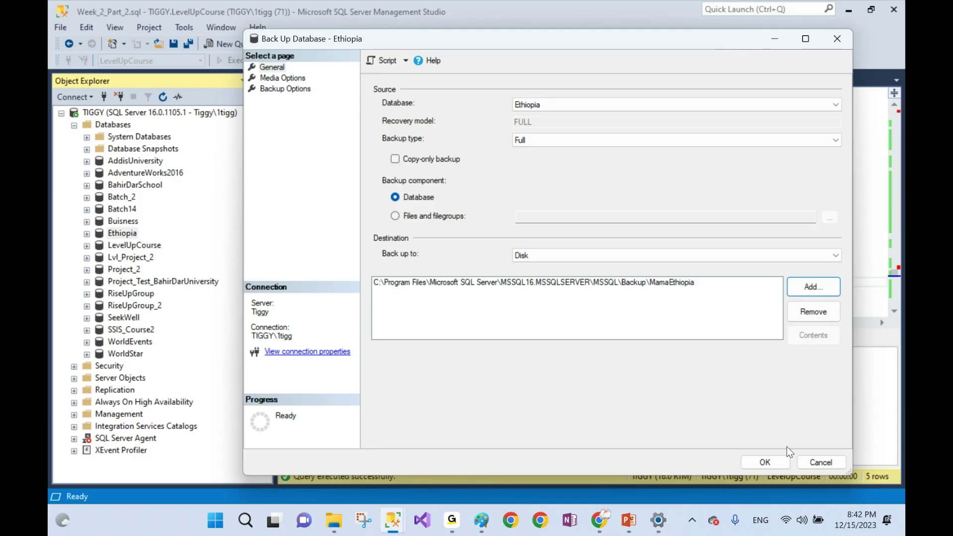
left_click(765, 464)
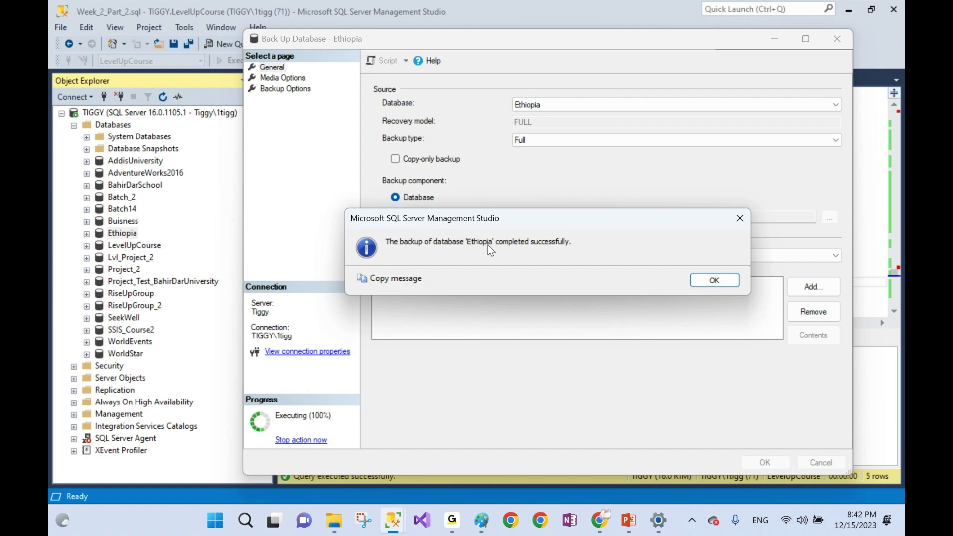
left_click(713, 281)
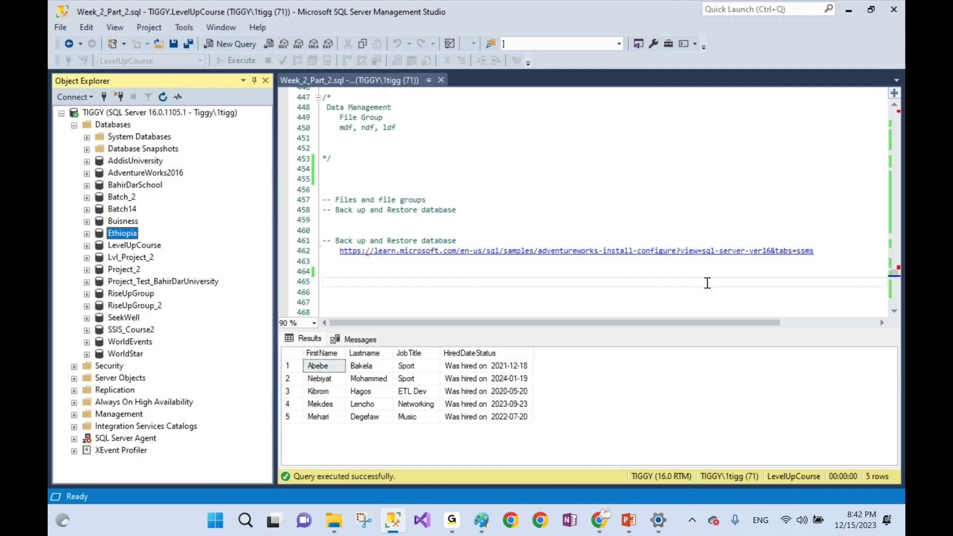
right_click(122, 236)
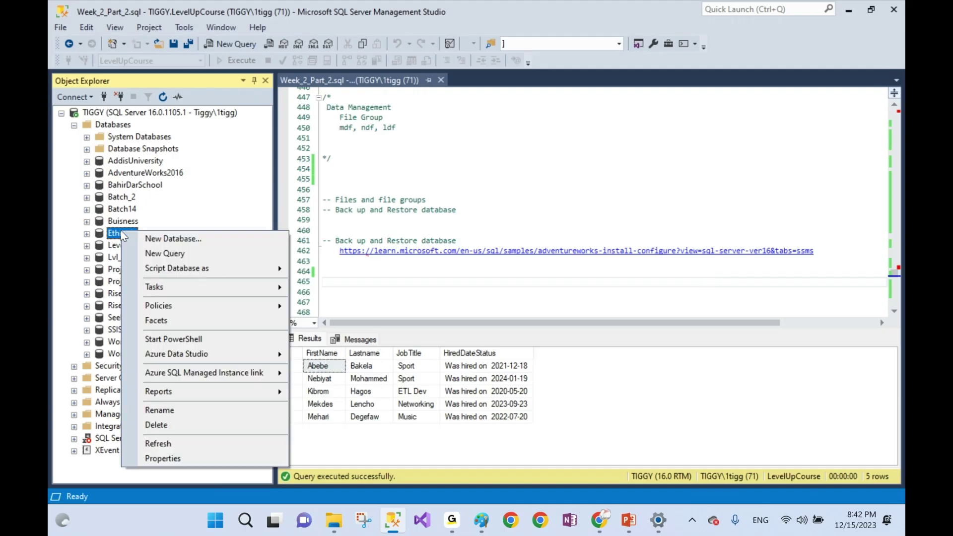
left_click(162, 425)
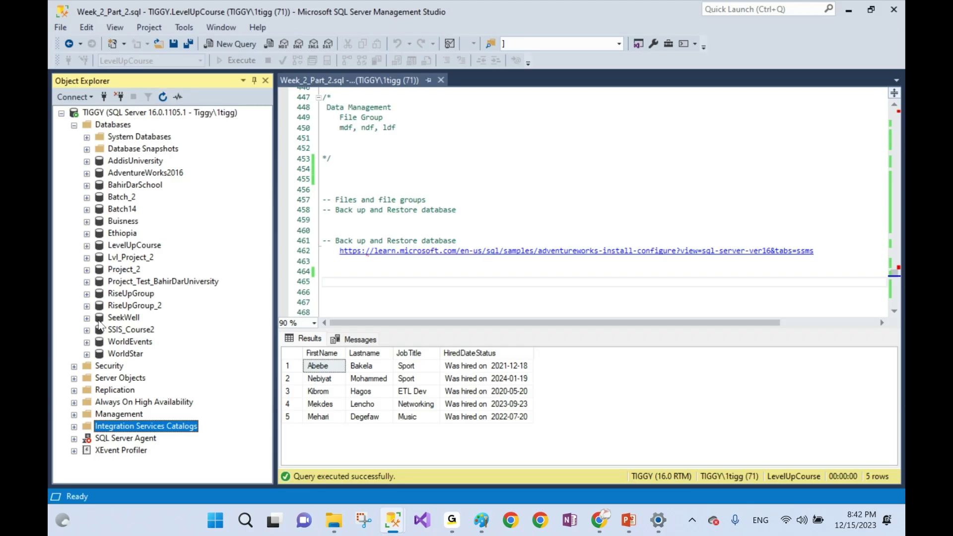
- Refresh the Databases folder, and switch to File Explorer to check the MSSQL Backup folder for the backup file
left_click(118, 124)
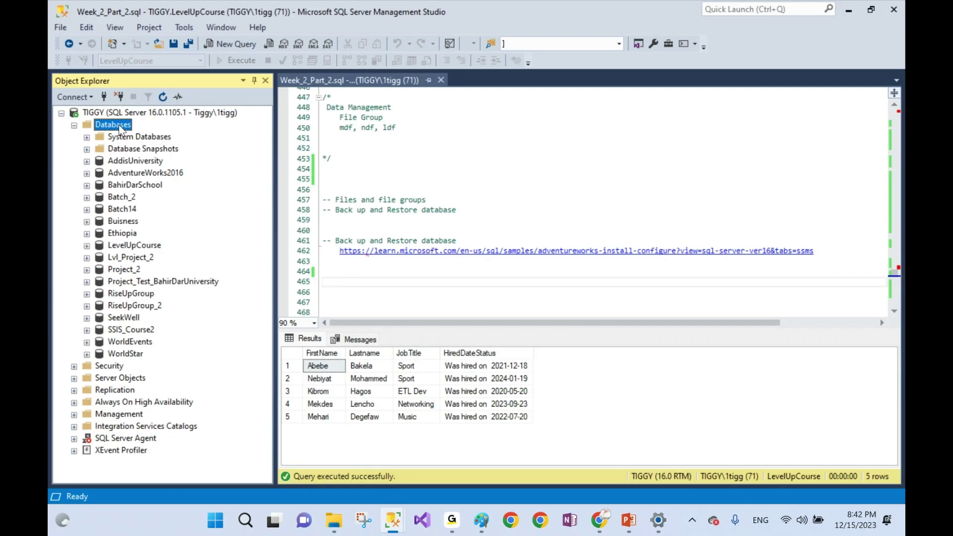
right_click(118, 125)
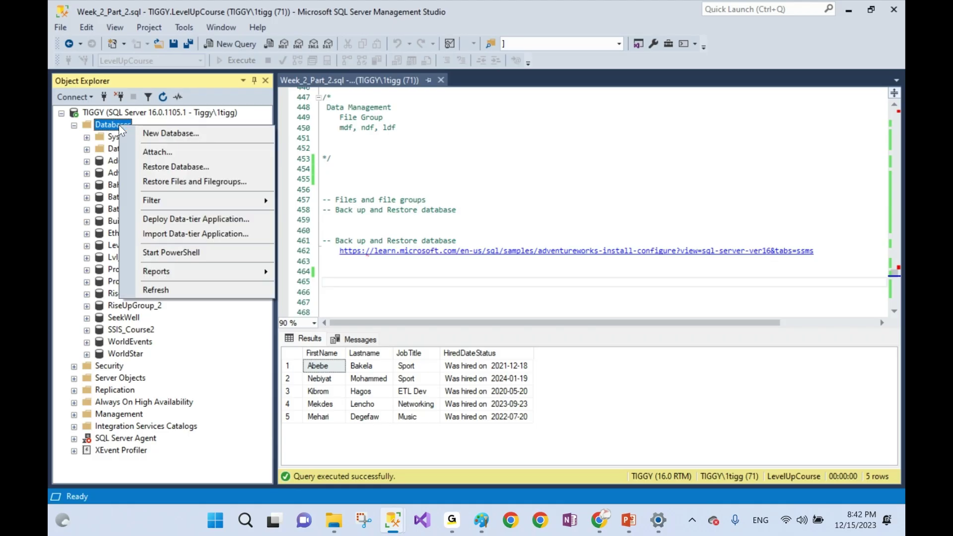
left_click(168, 290)
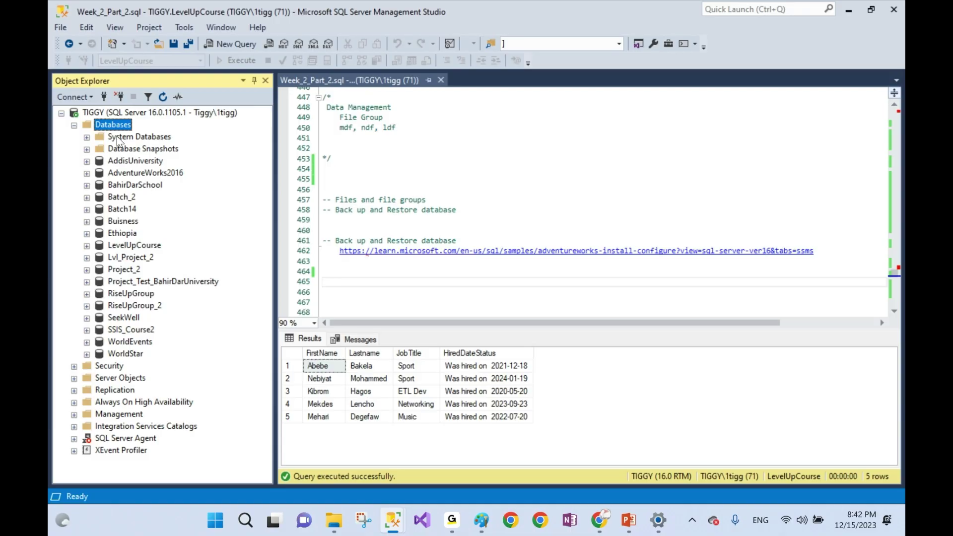
left_click(334, 522)
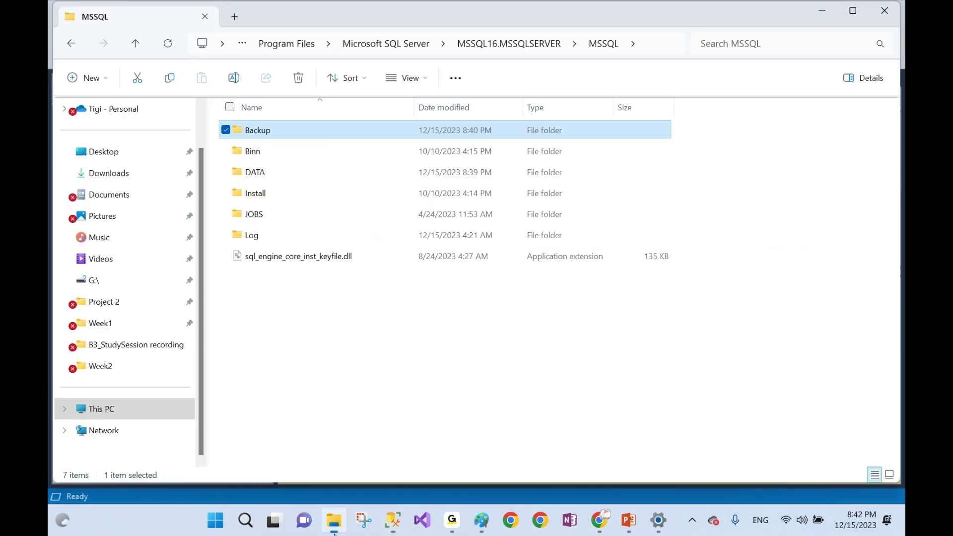
double_click(263, 132)
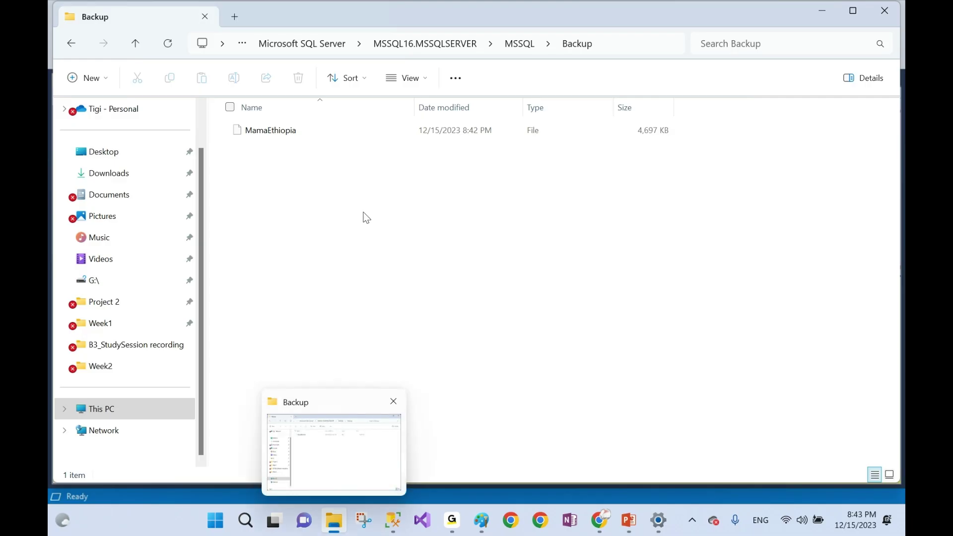
- Switch to the waiting Delete Object dialog and delete the Ethiopia database along with its backup and restore history information
mouse_move(397, 524)
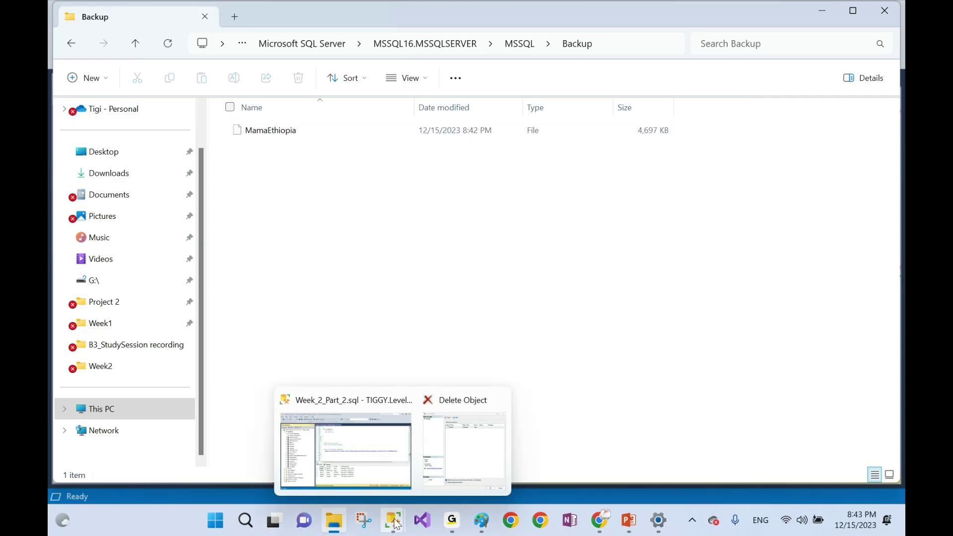
left_click(442, 461)
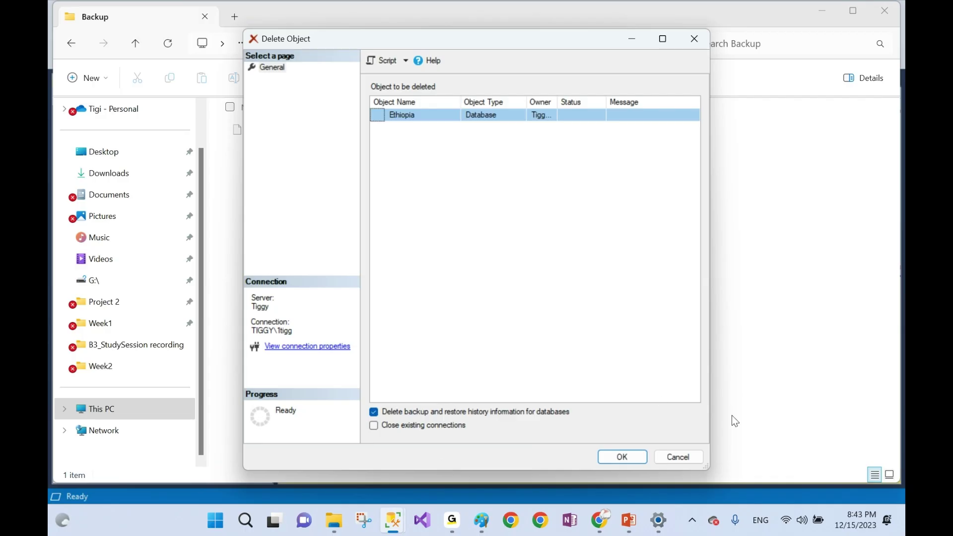
left_click(625, 457)
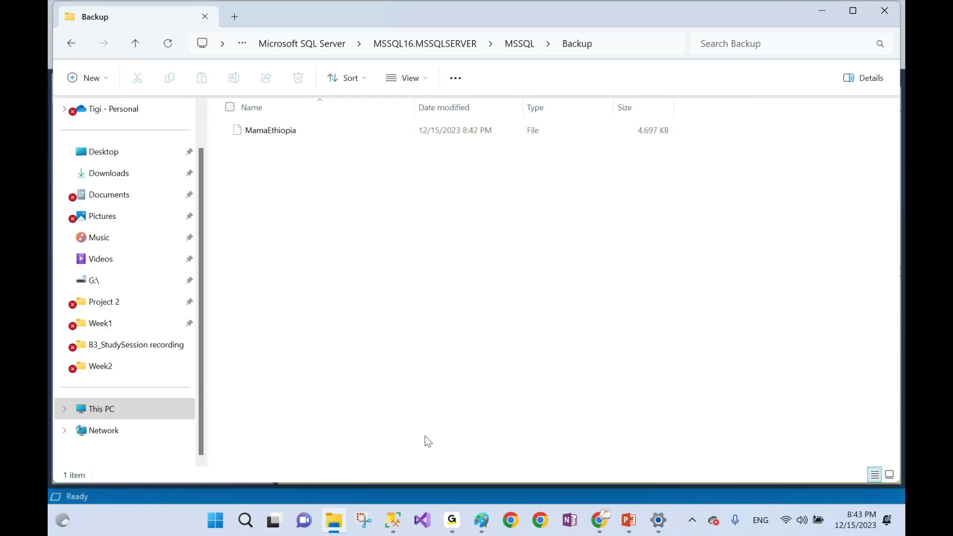
- Return to SQL Server Management Studio and open the Restore Database dialog from the Databases folder
left_click(395, 527)
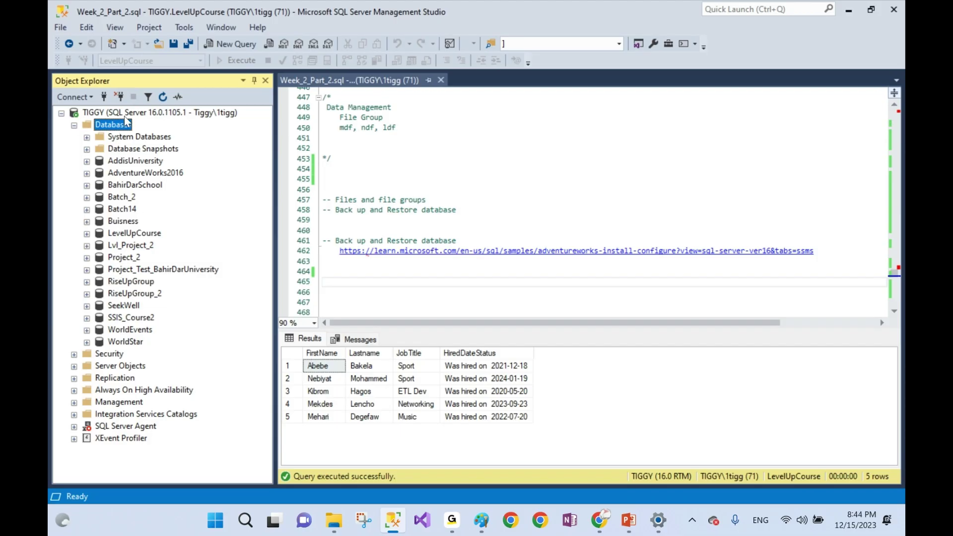
left_click(109, 273)
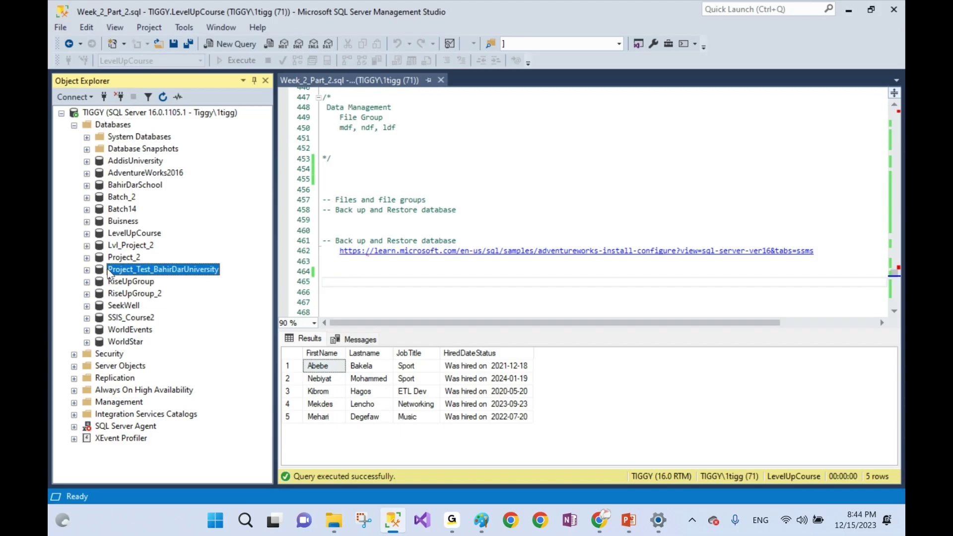
left_click(114, 128)
right_click(113, 128)
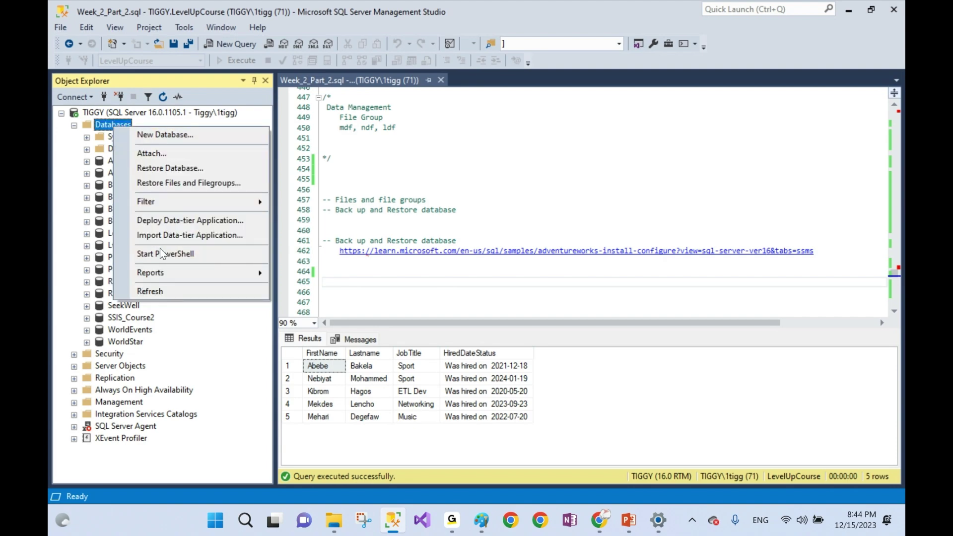
left_click(102, 124)
right_click(102, 124)
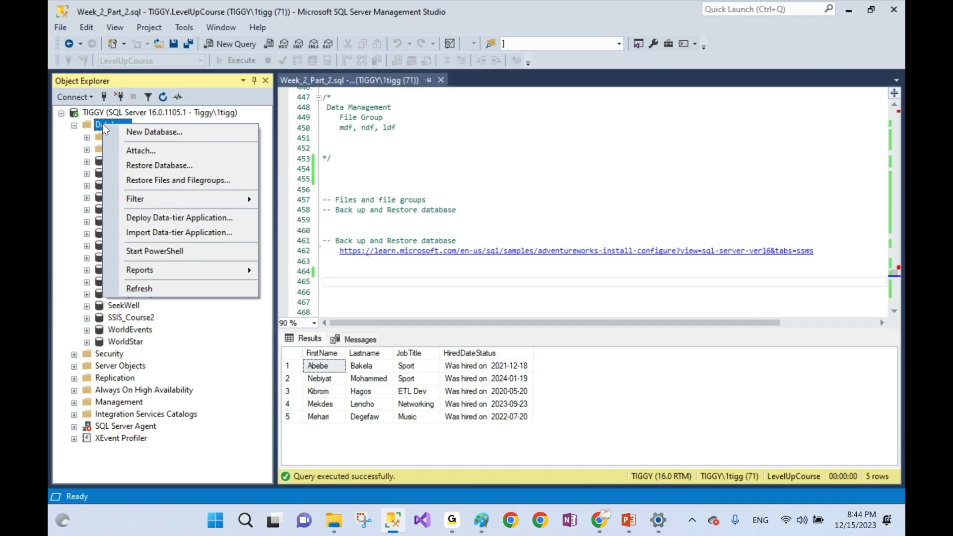
left_click(167, 167)
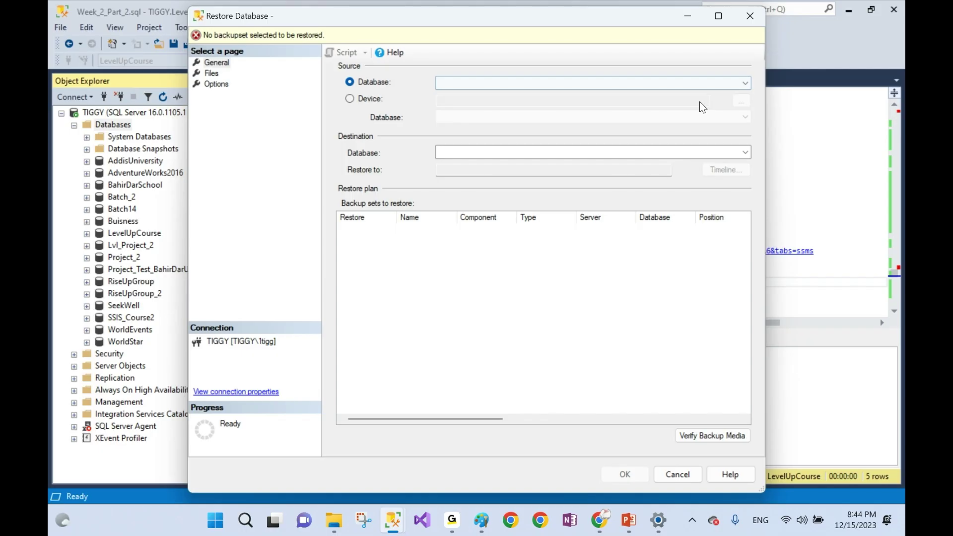
- Review the source databases available for restore and set the restore source to Device
left_click(744, 87)
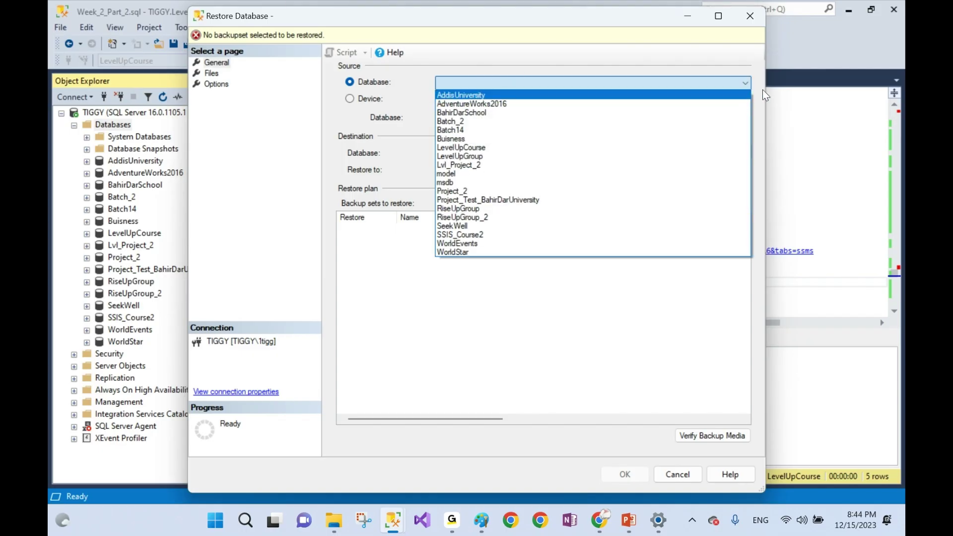
left_click(746, 82)
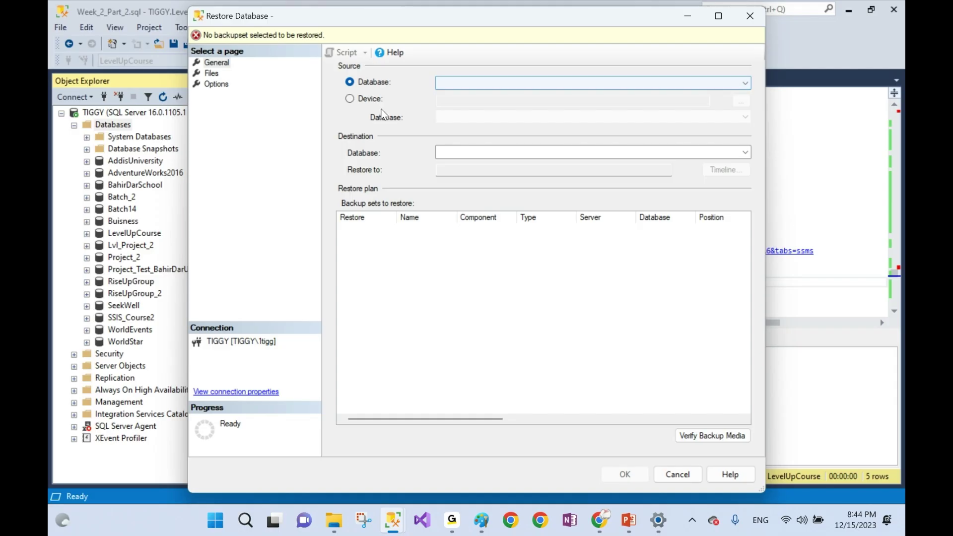
left_click(349, 99)
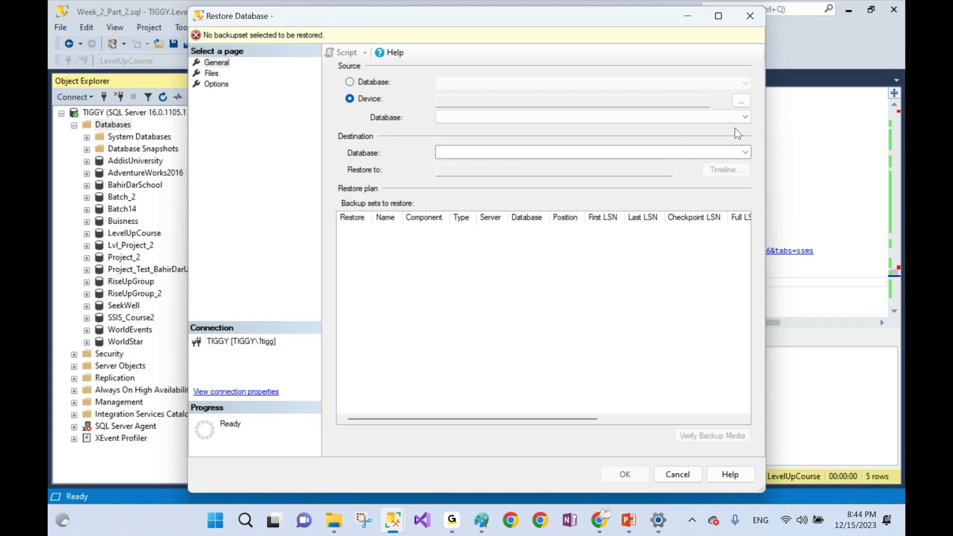
left_click(746, 118)
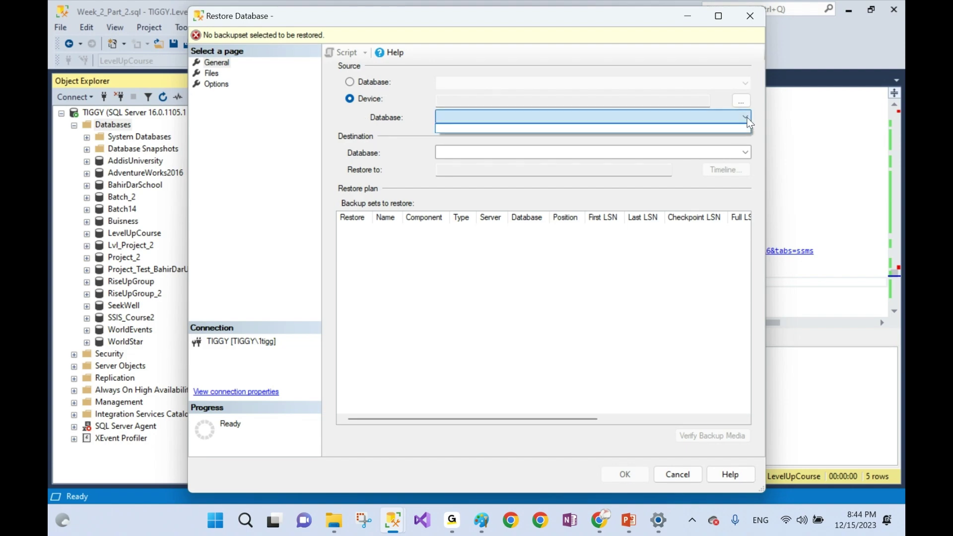
left_click(747, 119)
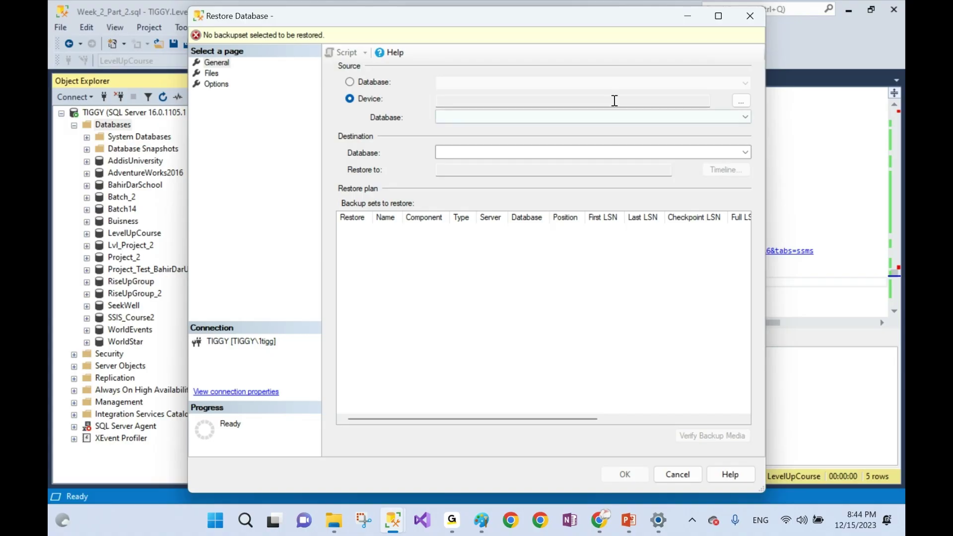
- Add the MamaEthiopia file from the MSSQL Backup folder as the restore device, listing All Files to find it
left_click(741, 103)
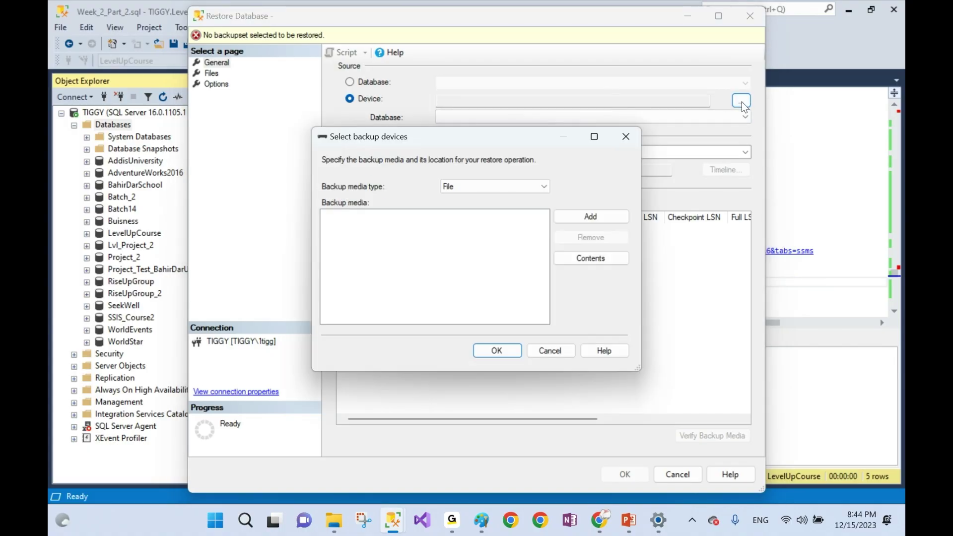
left_click(597, 216)
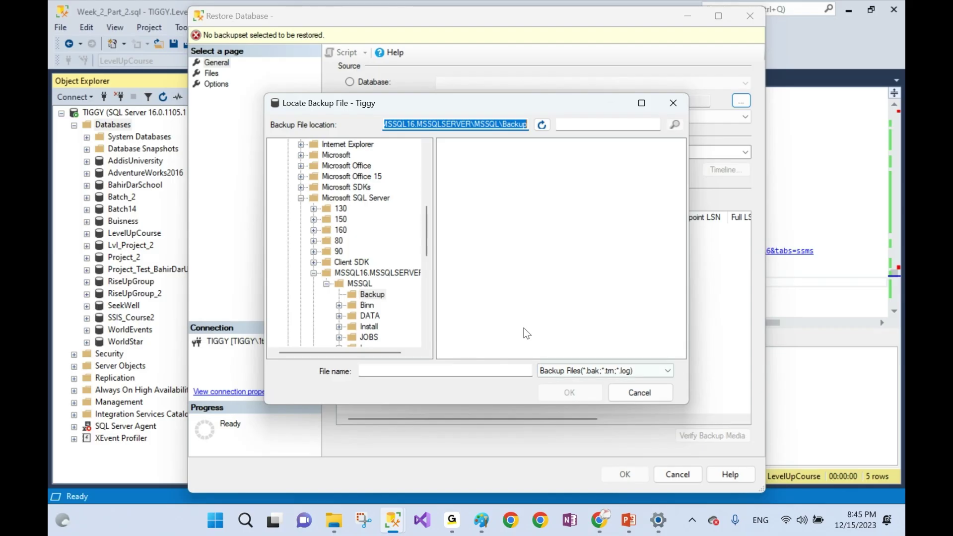
left_click(669, 372)
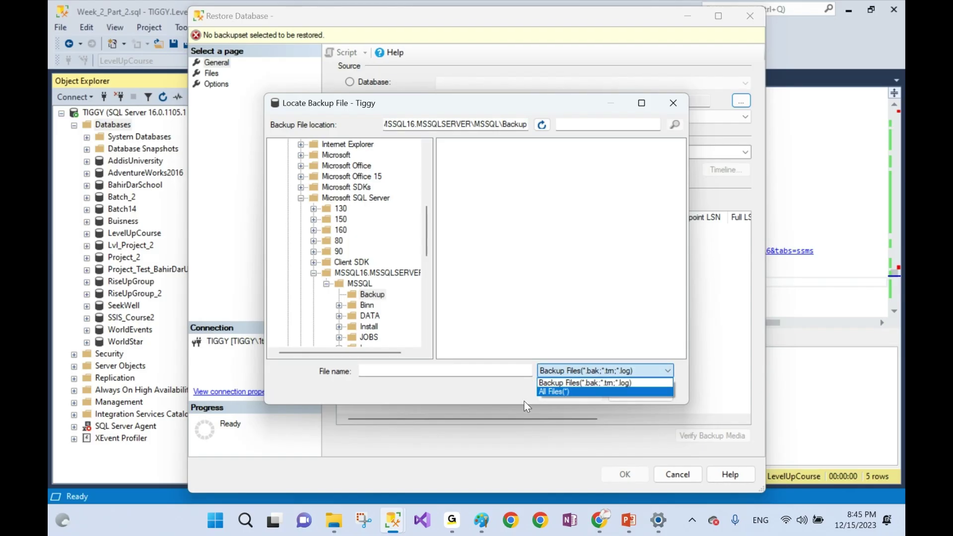
left_click(555, 392)
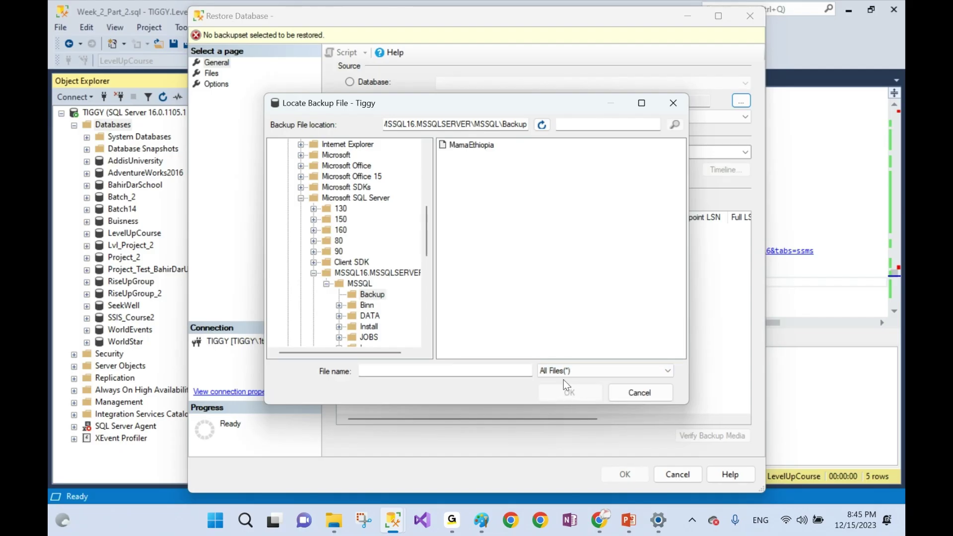
left_click(489, 150)
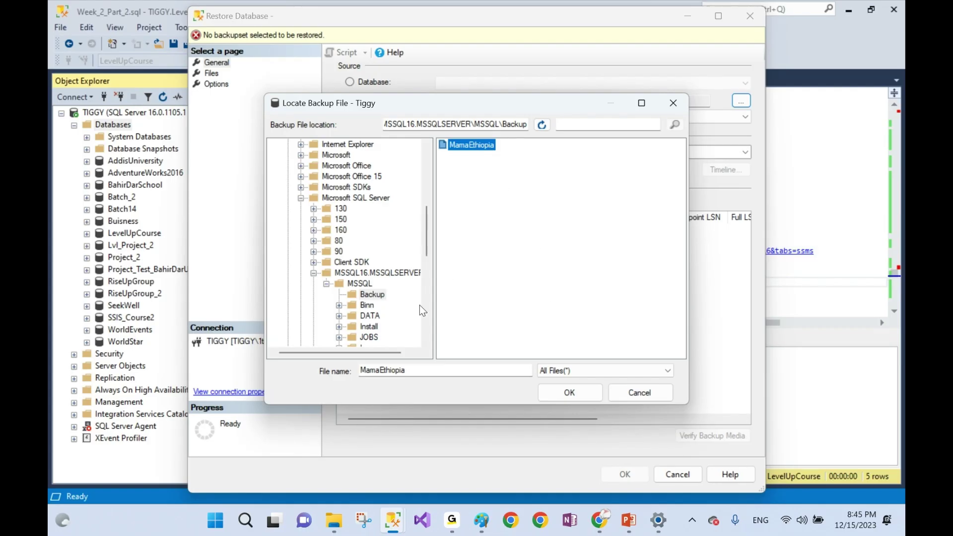
left_click(580, 397)
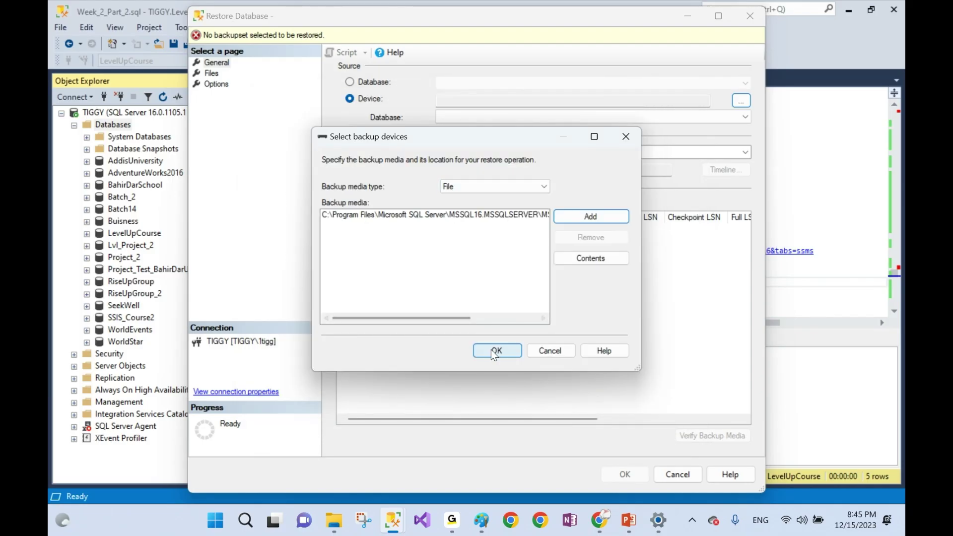
left_click_drag(457, 324, 527, 322)
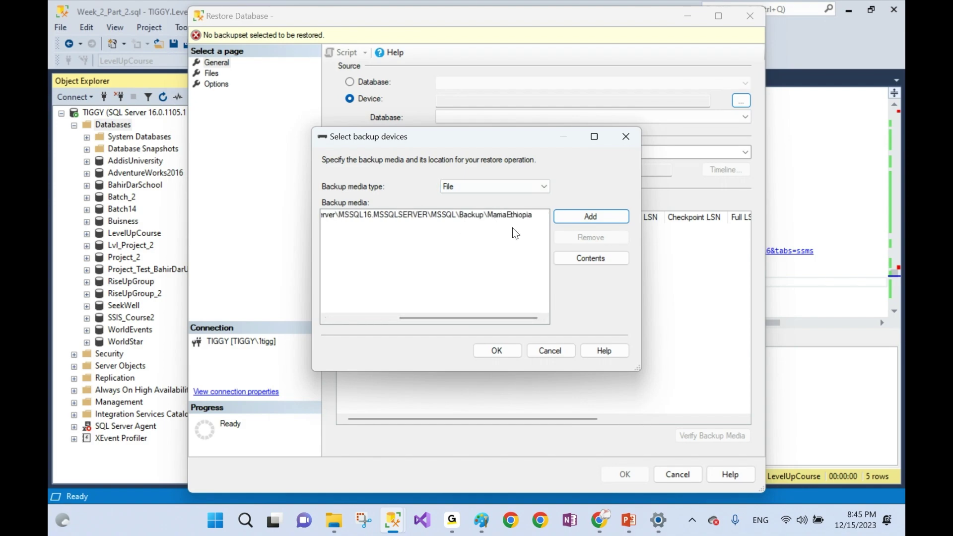
left_click(500, 352)
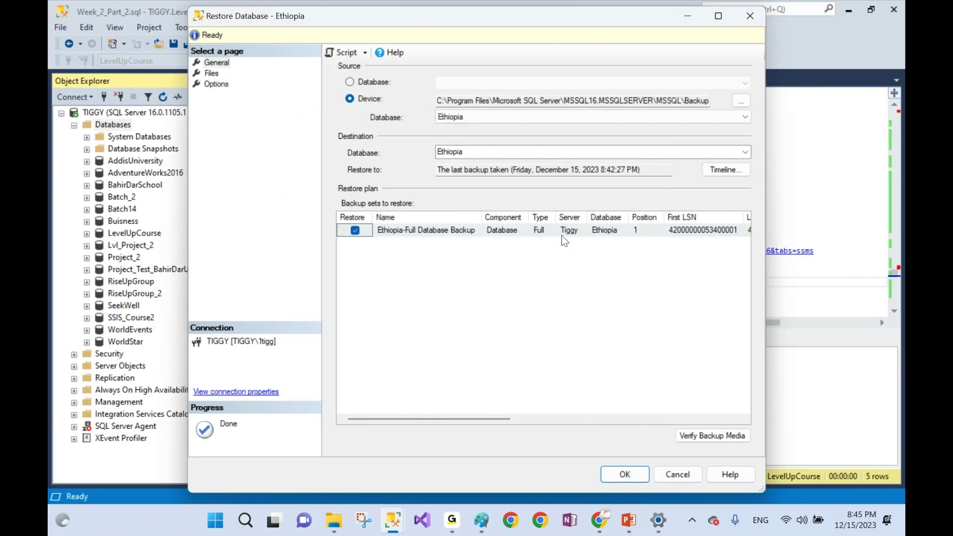
- Script the Ethiopia restore operation to a new query editor window and close the Restore Database dialog without running it
left_click(719, 16)
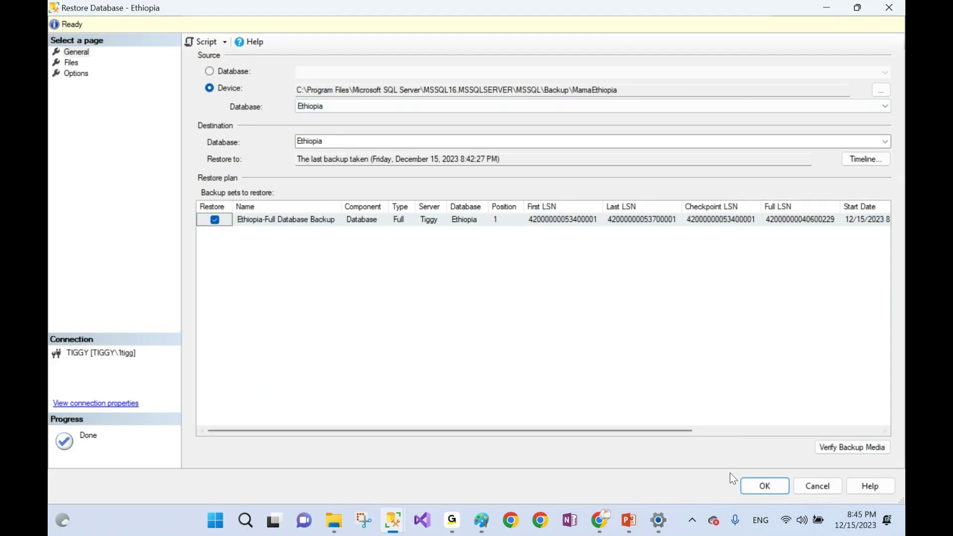
left_click(859, 8)
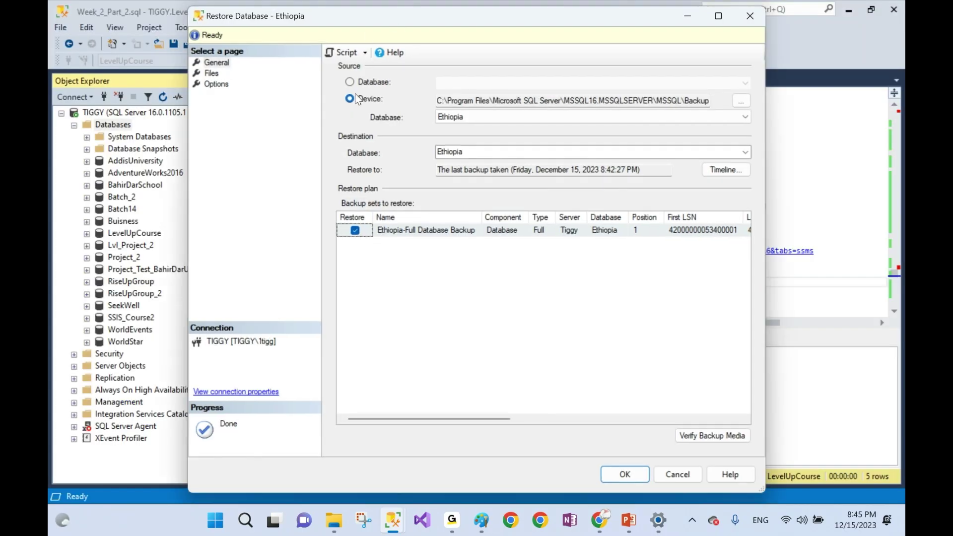
left_click(366, 53)
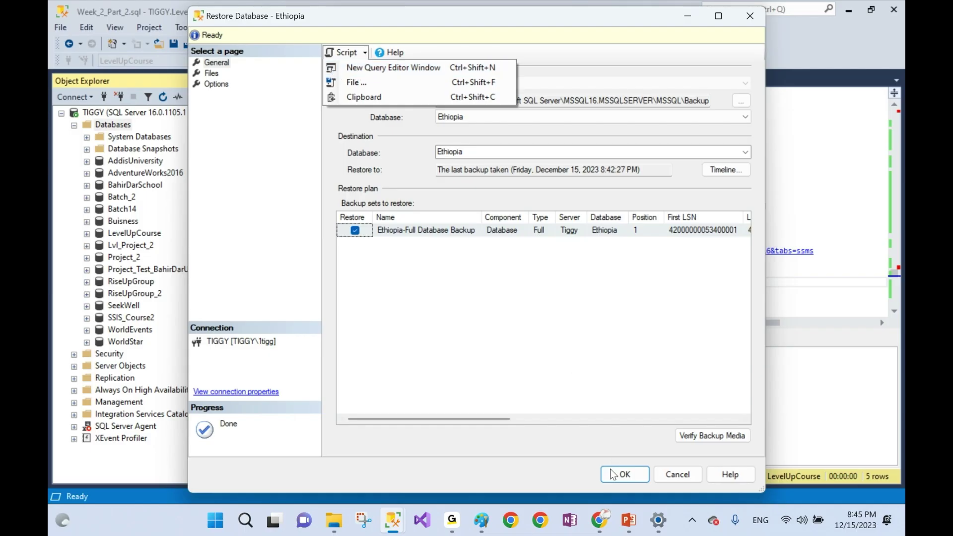
left_click(388, 68)
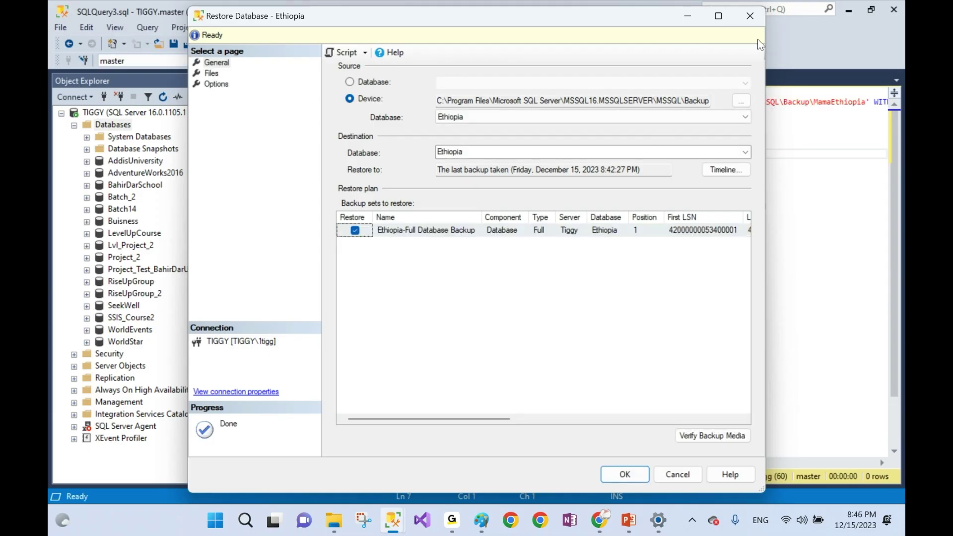
left_click(750, 17)
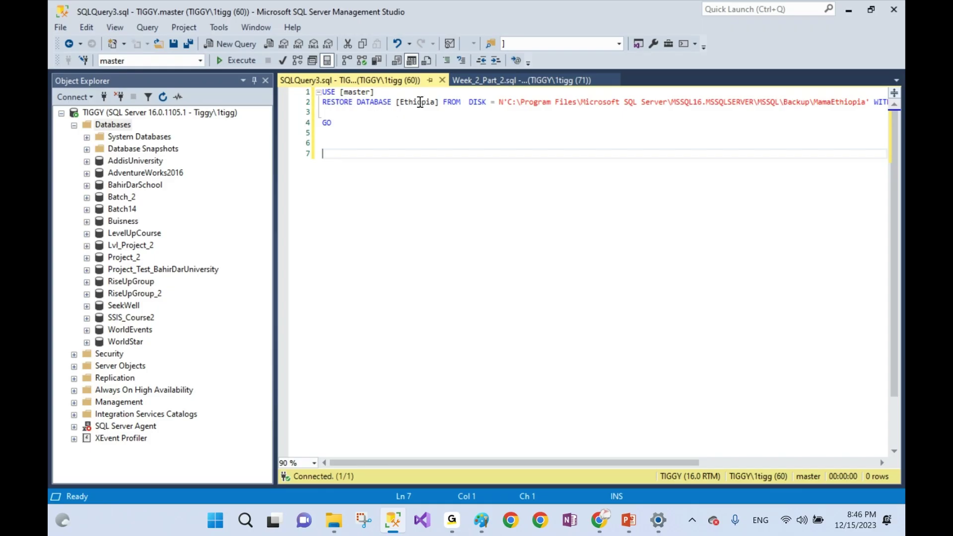
- Break the restore script into separate lines before FROM DISK, WITH FILE and NOUNLOAD, and add a blank line after USE [master]
left_click(445, 103)
key("Return")
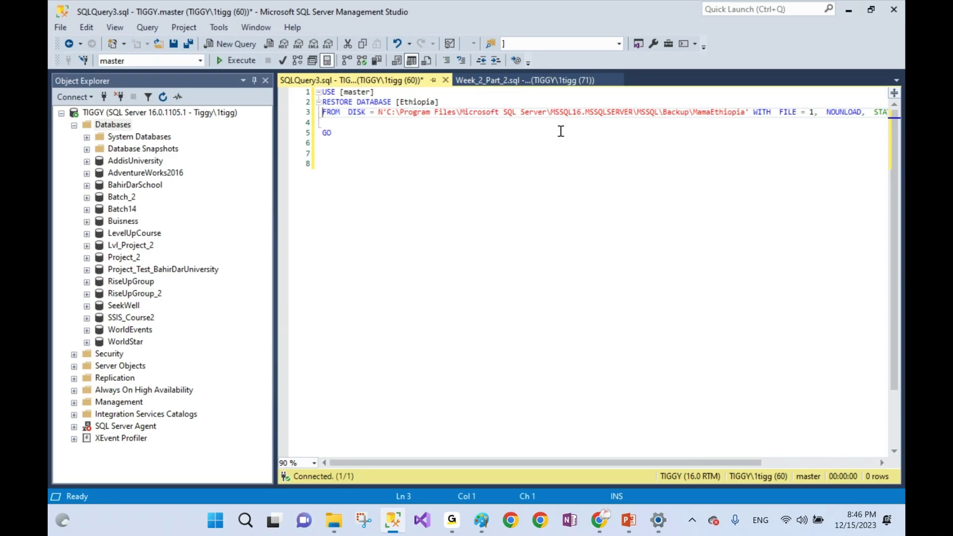
left_click(755, 115)
key("Return")
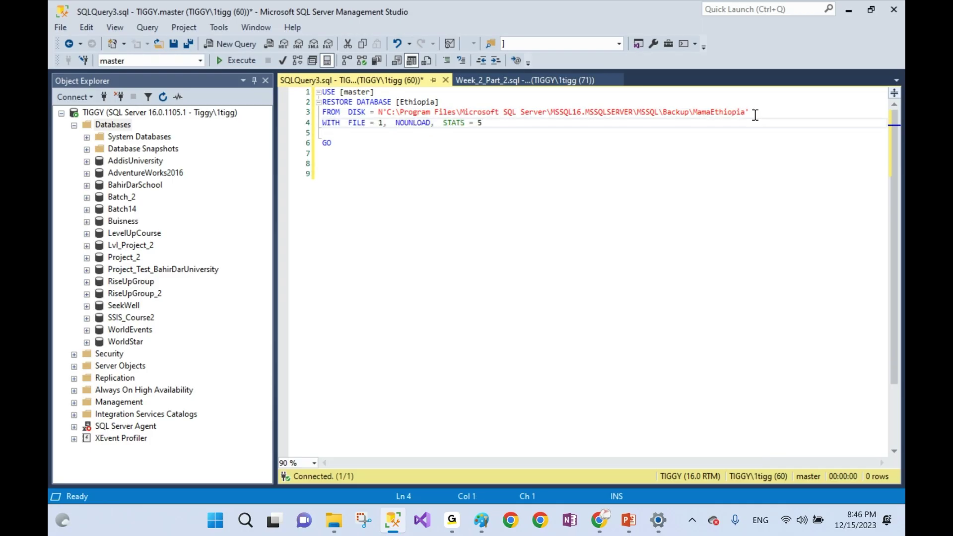
left_click(401, 125)
key("Return")
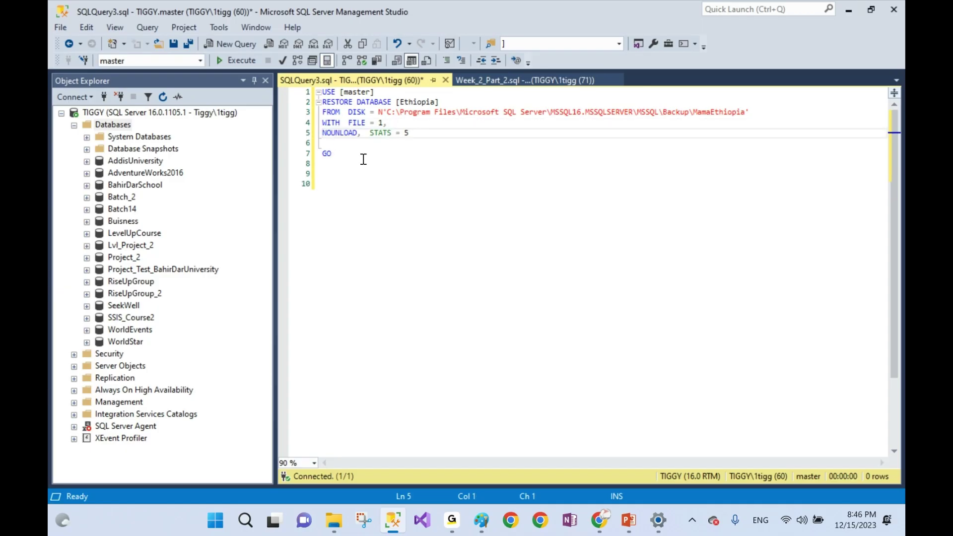
left_click(392, 94)
key("Return")
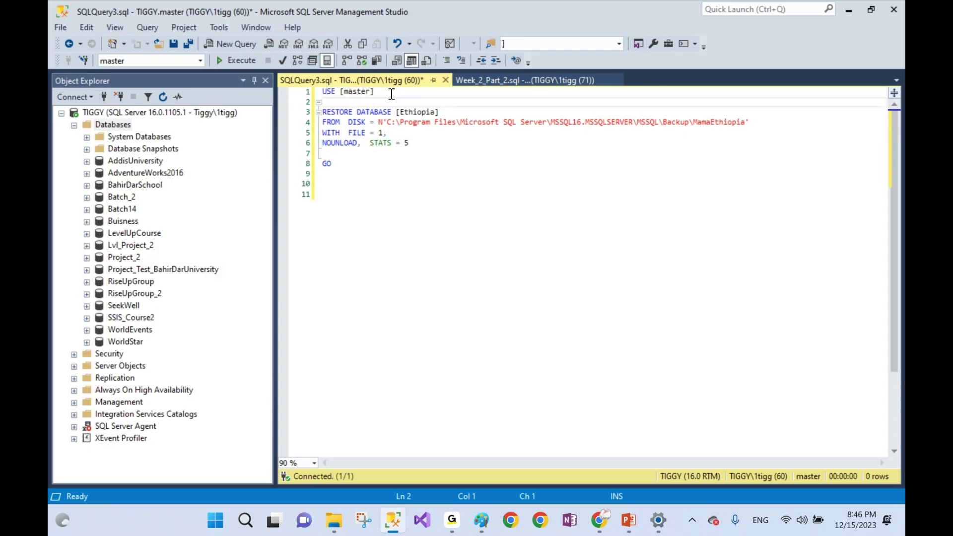
- Indent the FROM DISK, WITH FILE and NOUNLOAD lines one level under RESTORE DATABASE [Ethiopia]
left_click(324, 122)
left_click_drag(325, 122, 442, 155)
key("Tab")
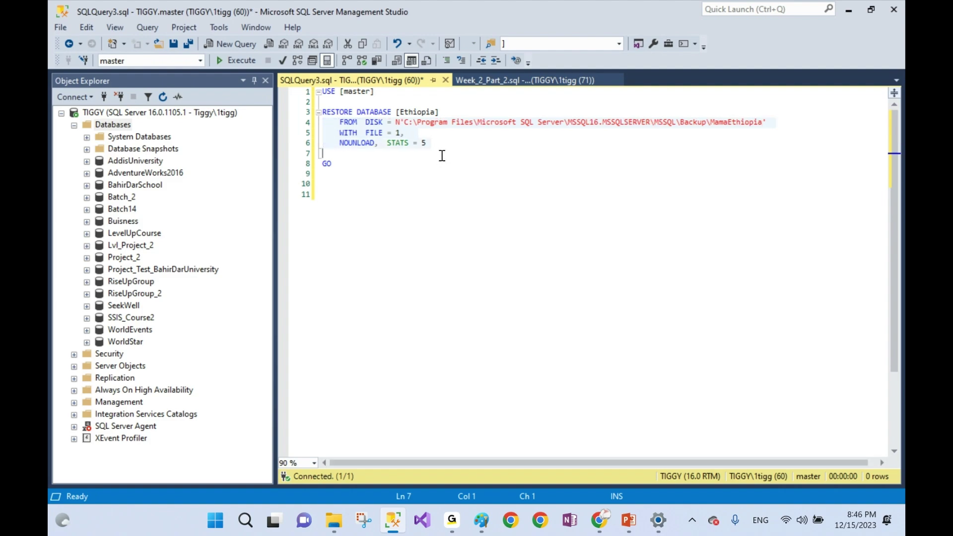
left_click(409, 159)
- Run the whole restore script from USE [master] through GO to restore the Ethiopia database
left_click_drag(368, 165, 315, 112)
left_click(321, 92)
left_click(237, 60)
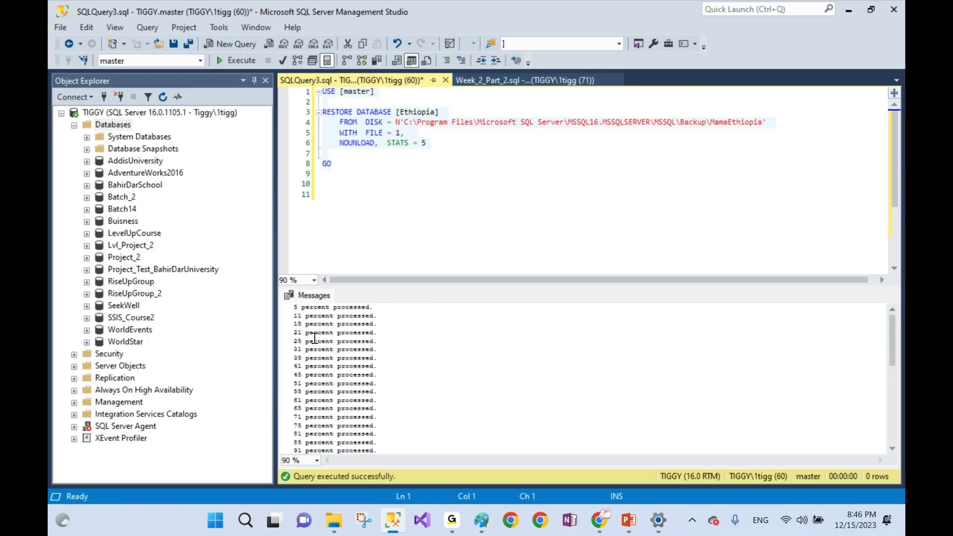
left_click(347, 212)
- Refresh the Databases folder and locate the restored Ethiopia database in it
left_click(118, 128)
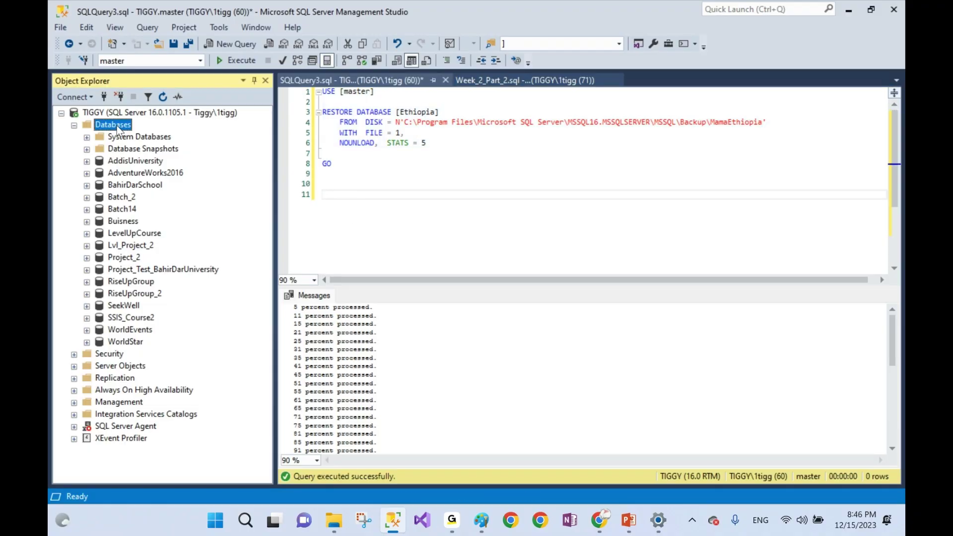
right_click(118, 129)
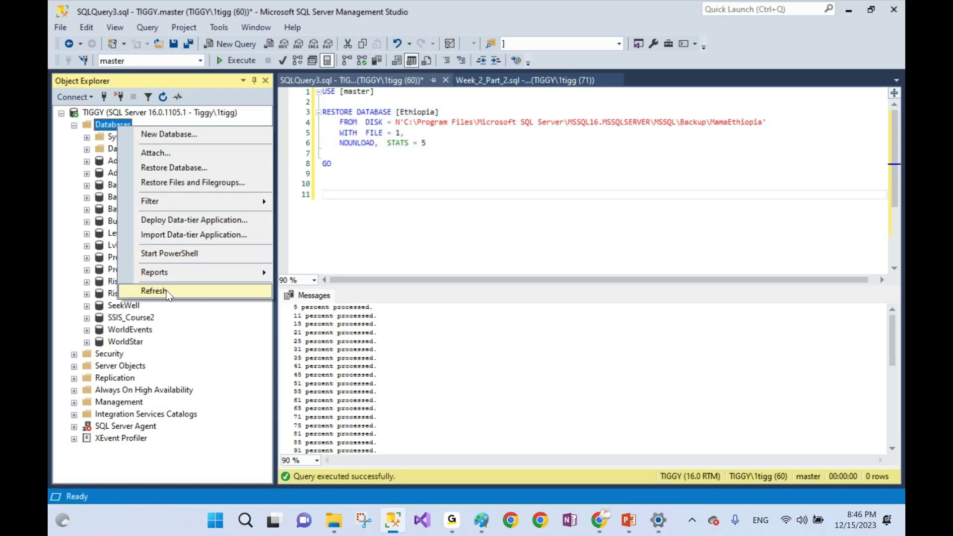
left_click(154, 291)
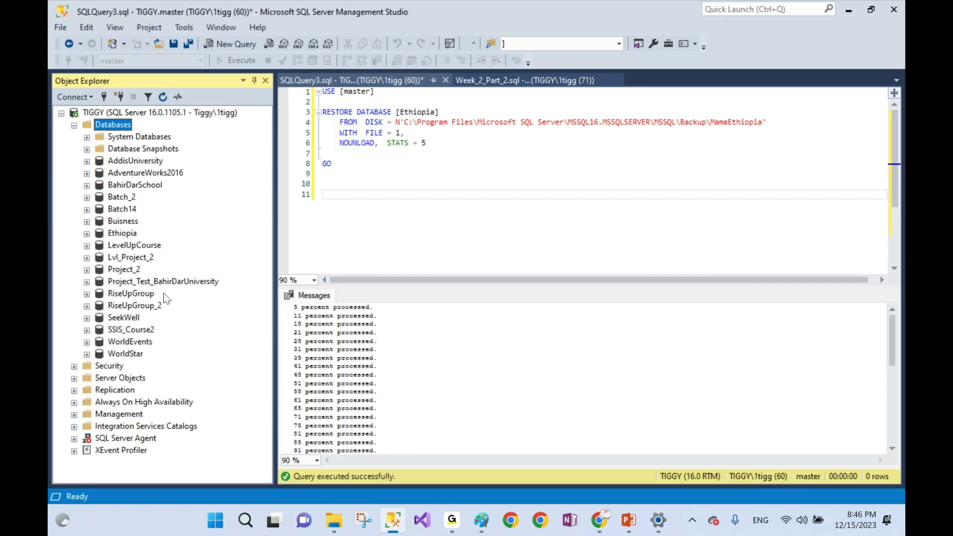
left_click(124, 234)
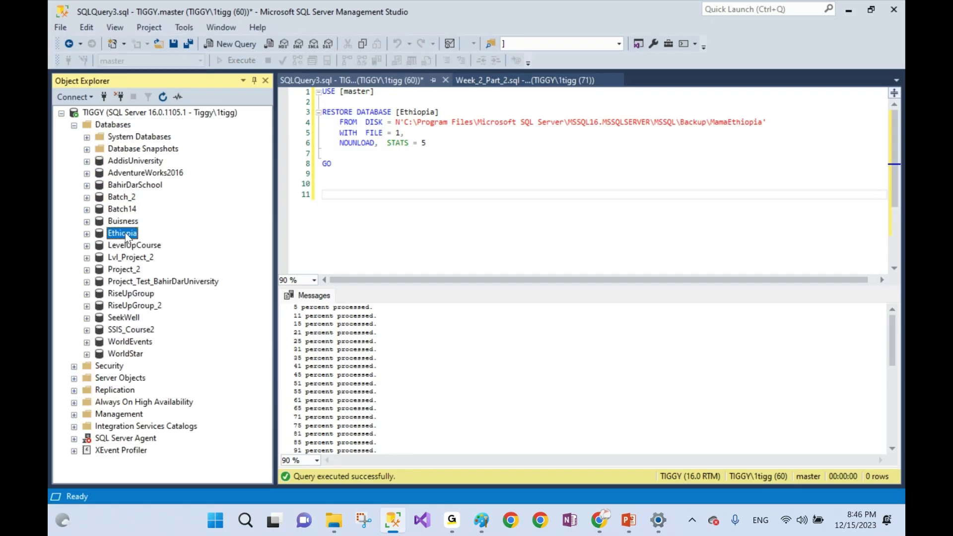
left_click(325, 217)
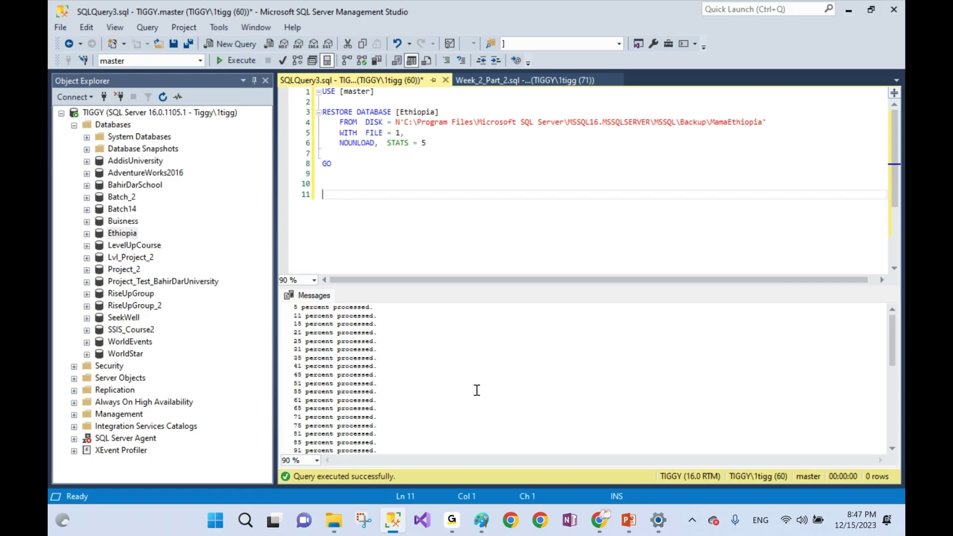
- Copy the AdventureWorks install-configure link under the Back up and Restore database comment in Week_2_Part_2.sql
left_click(491, 81)
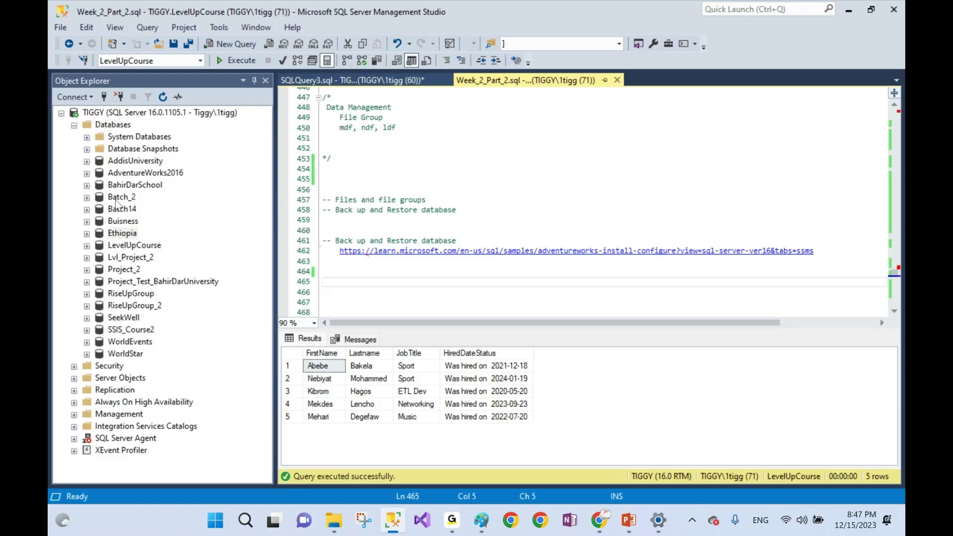
left_click(141, 175)
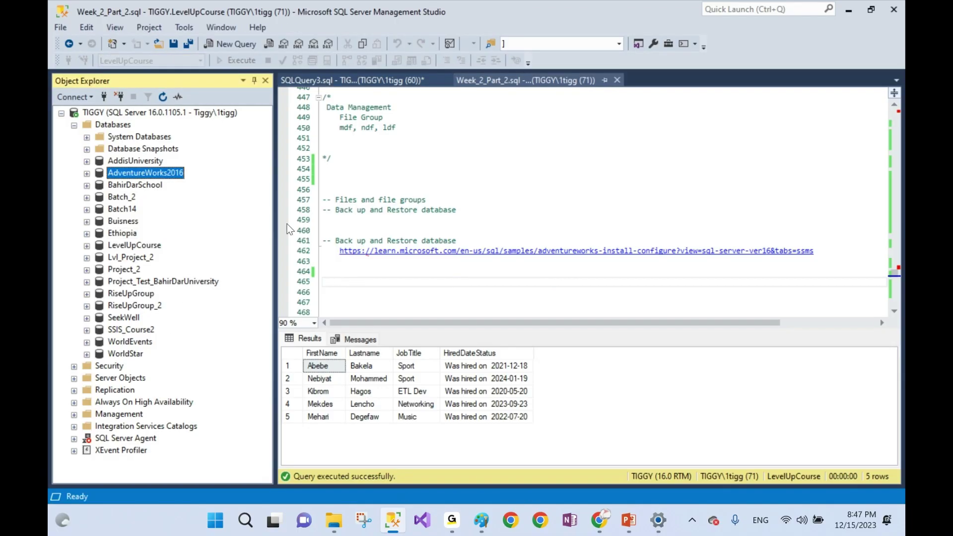
left_click(366, 283)
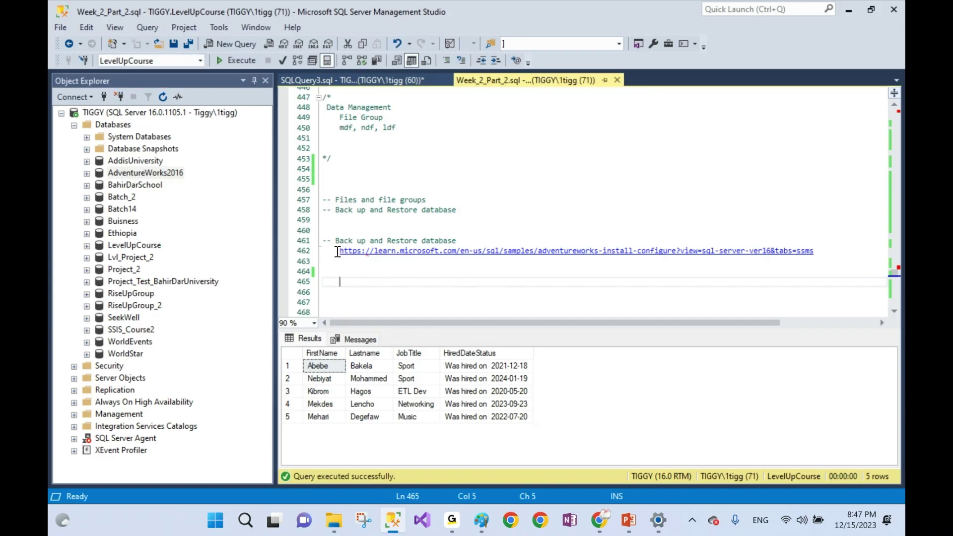
left_click(338, 252)
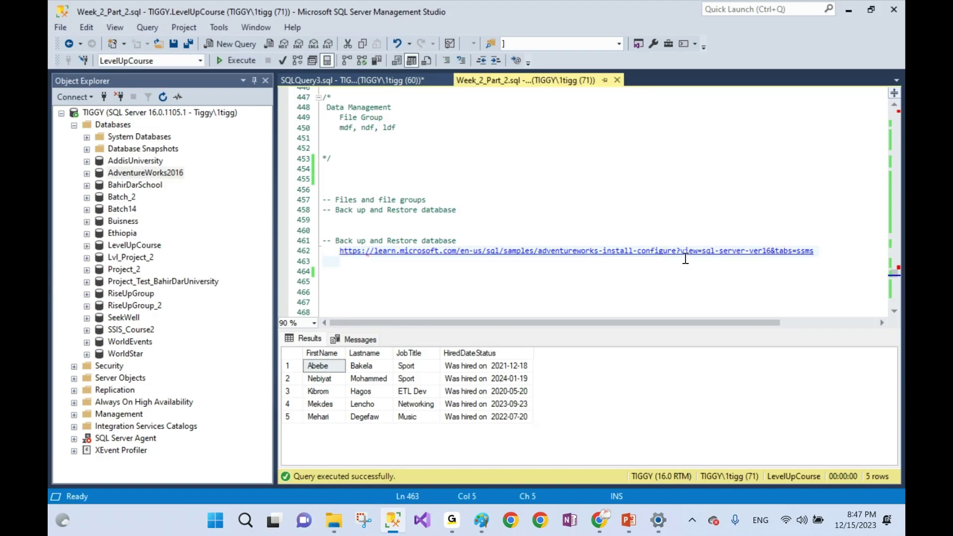
left_click(817, 254)
- Switch to Chrome and open the copied Microsoft Learn page on the AdventureWorks sample databases
left_click(600, 520)
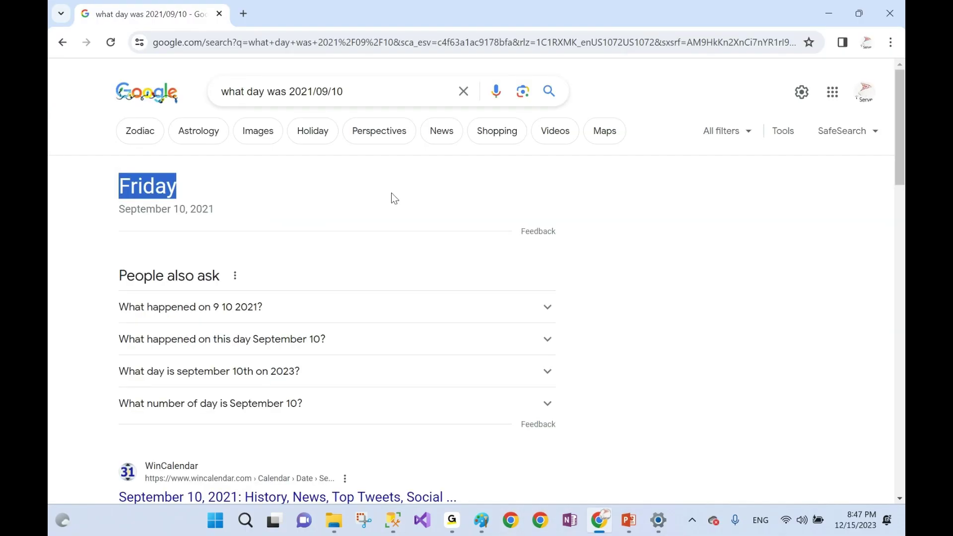
left_click(311, 44)
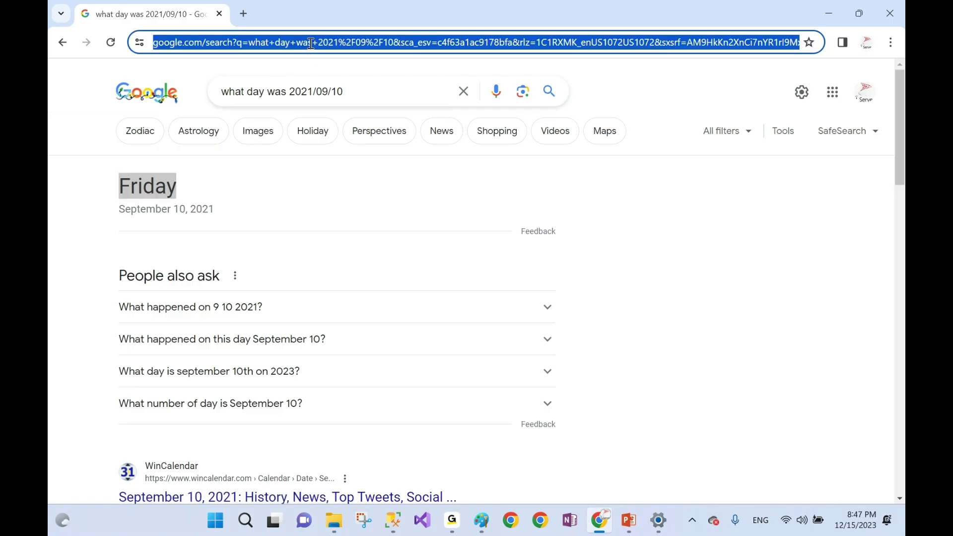
type("https://learn.microsoft.com/en-us/sql/samples/adventureworks-install-configure?view=sql-server-ver16&tabs=ssms")
key("Return")
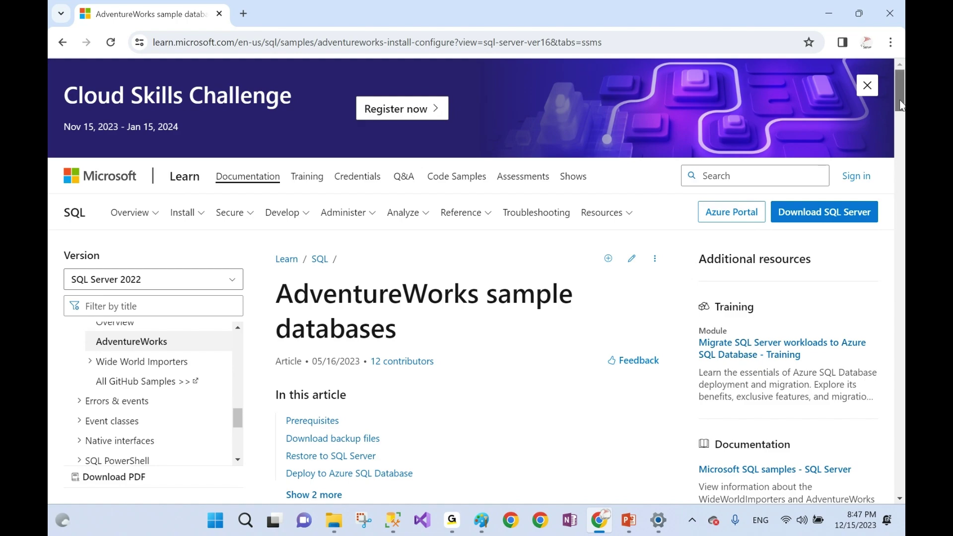
- Download the AdventureWorks2019.bak and AdventureWorksDW2022.bak files from the page's backup files table
left_click_drag(901, 105, 902, 159)
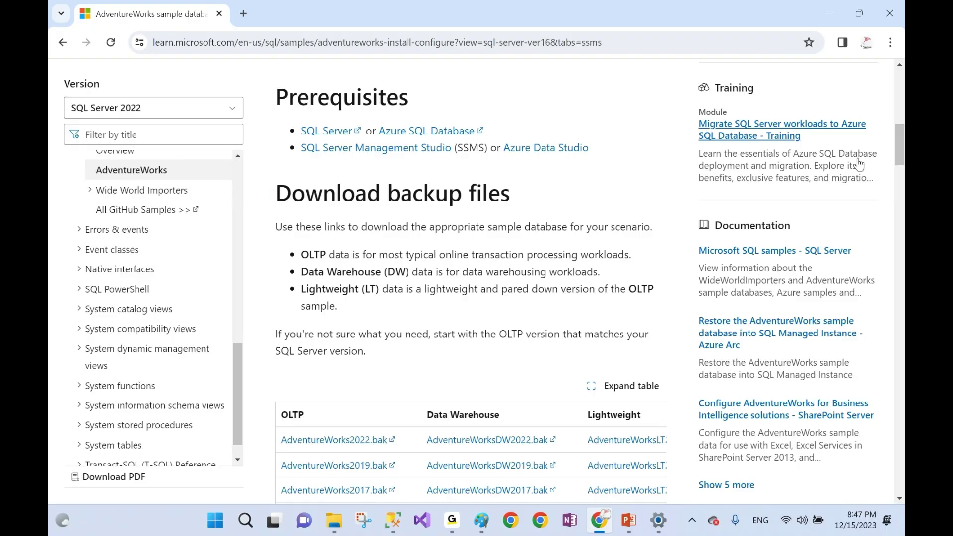
left_click_drag(904, 148, 903, 170)
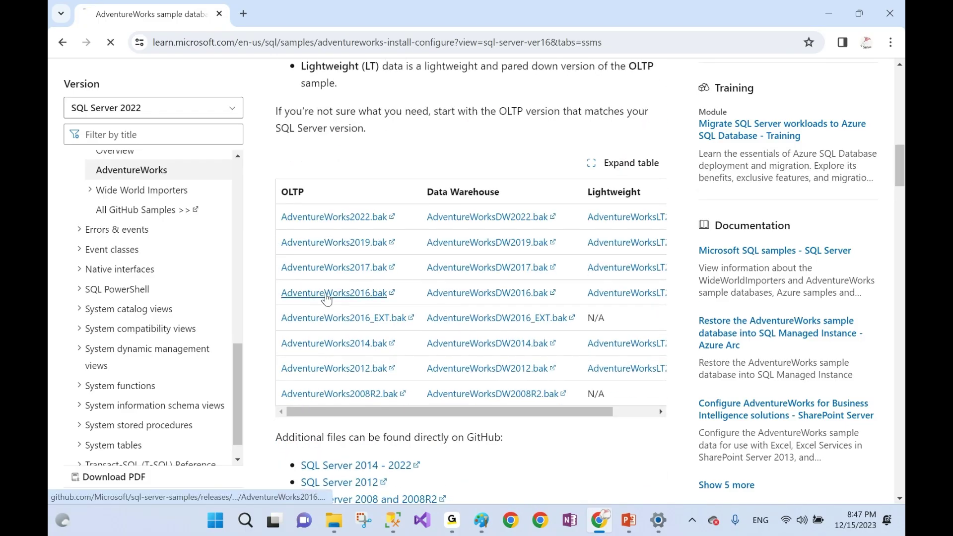
left_click(347, 293)
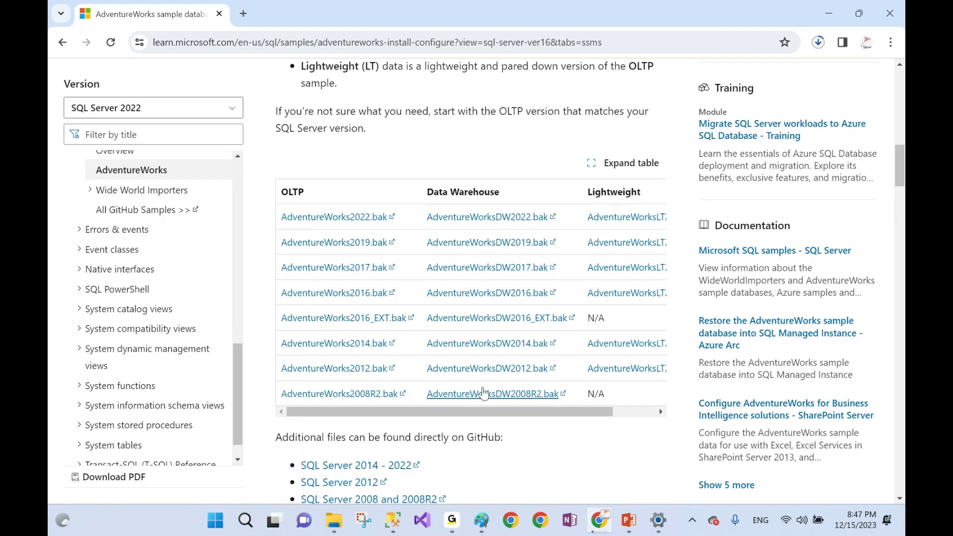
left_click(515, 226)
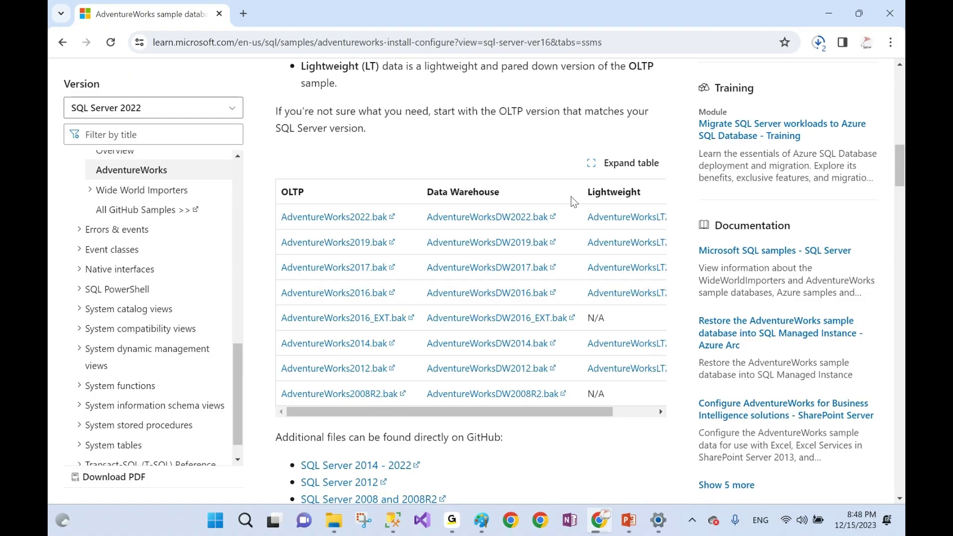
- In File Explorer, delete AdventureWorks2019.bak and AdventureWorksDW2022 (1).bak from the Downloads folder
left_click(334, 521)
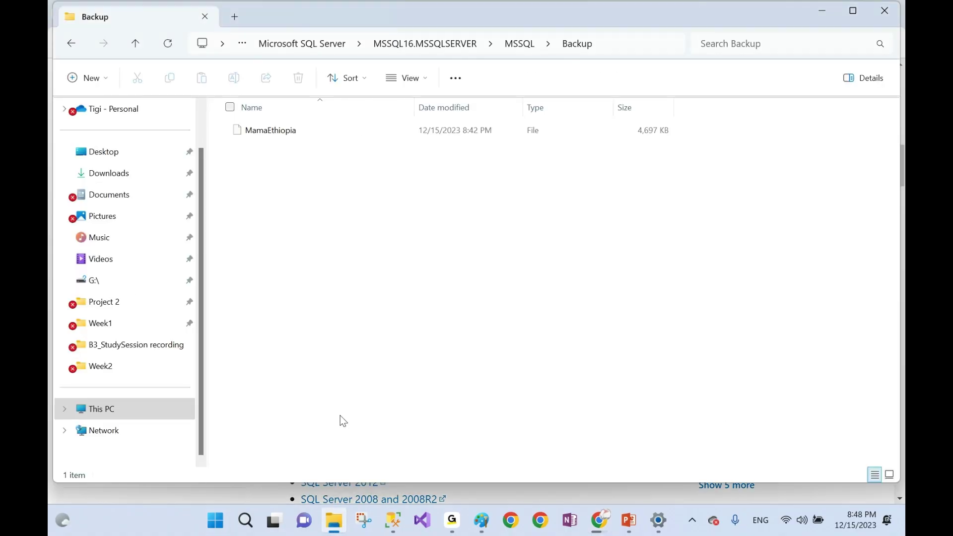
left_click(123, 177)
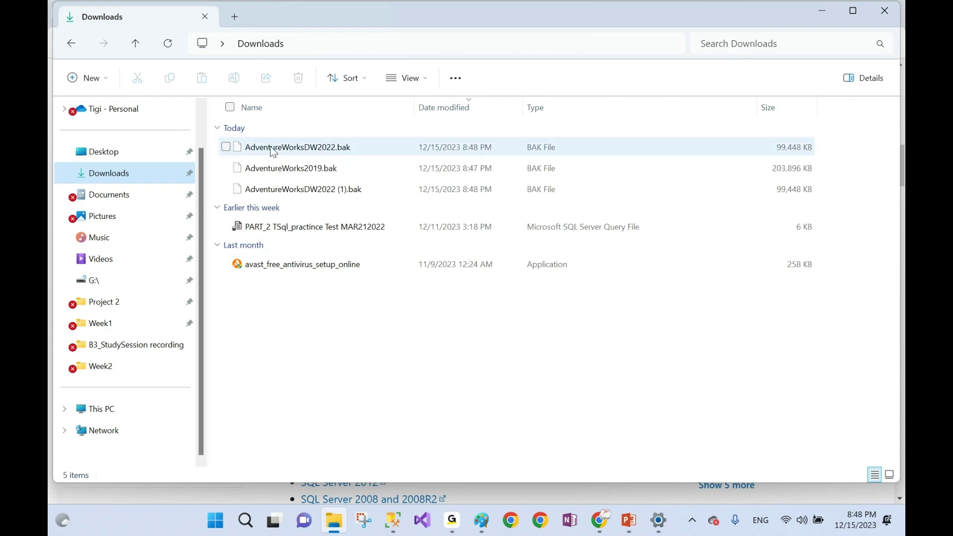
left_click(230, 170)
left_click(226, 190)
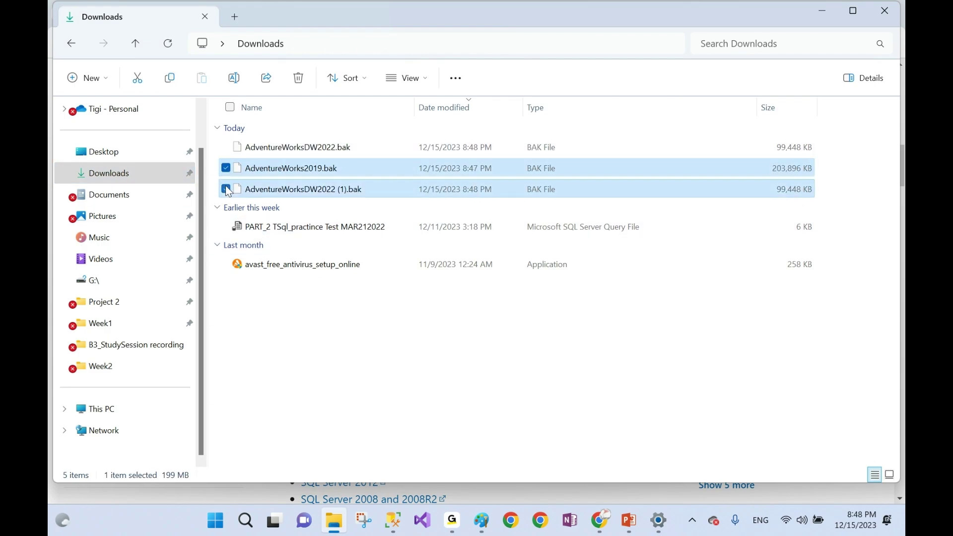
left_click(299, 77)
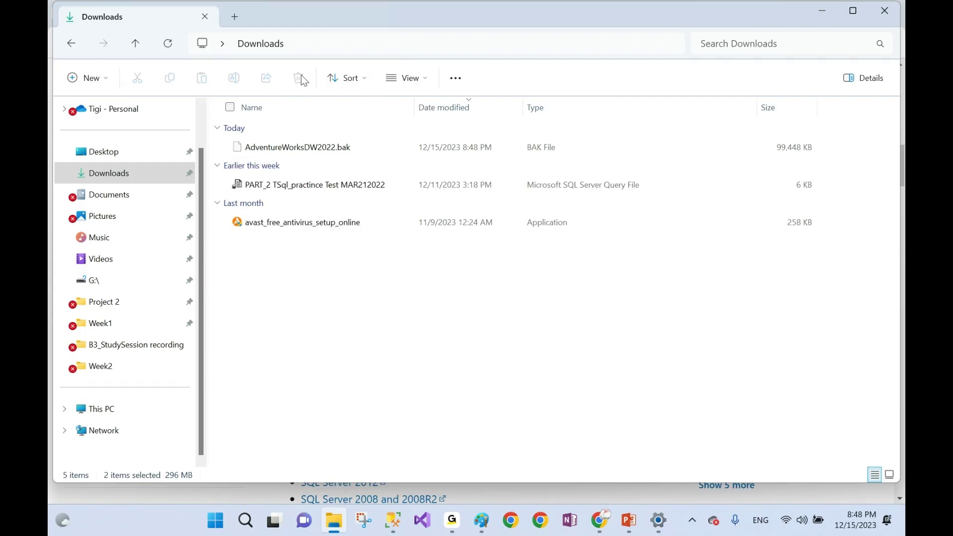
- Cut AdventureWorksDW2022.bak from the Downloads folder
left_click(339, 153)
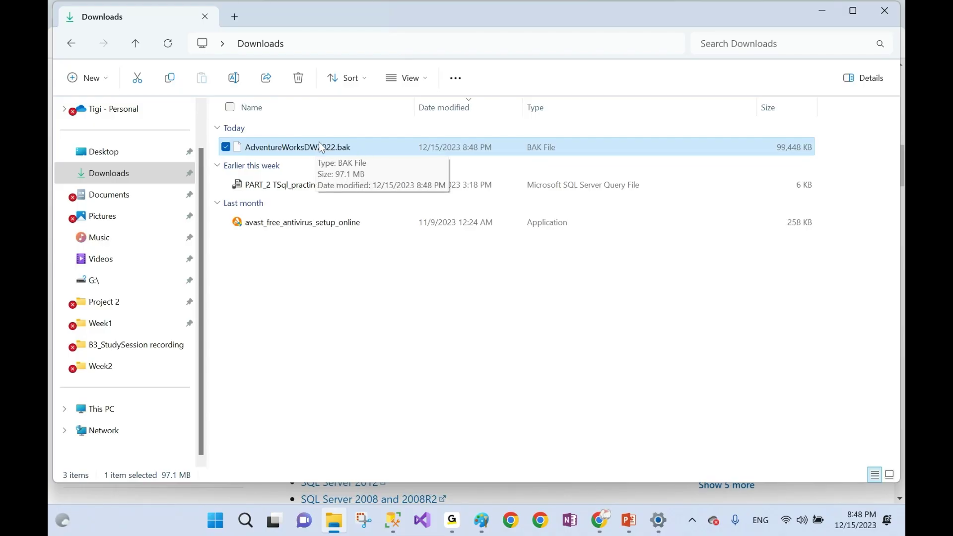
right_click(293, 149)
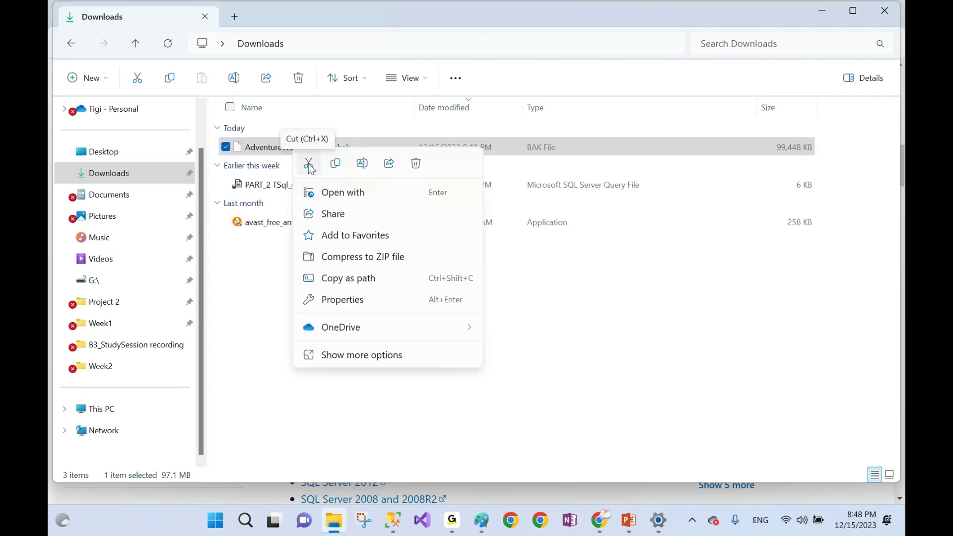
left_click(309, 164)
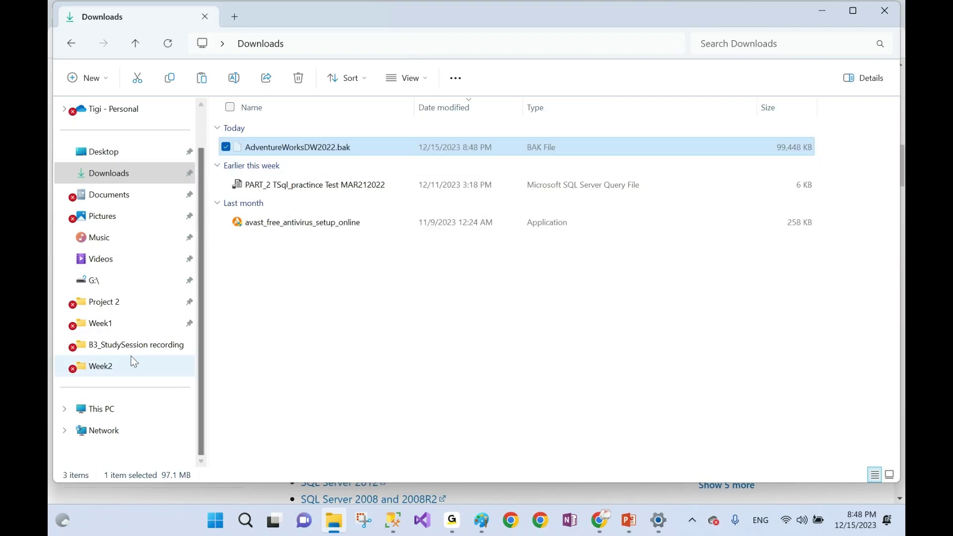
- Open the folder C:\Program Files\Microsoft SQL Server\MSSQL16.MSSQLSERVER\MSSQL\Backup
left_click(105, 411)
double_click(285, 144)
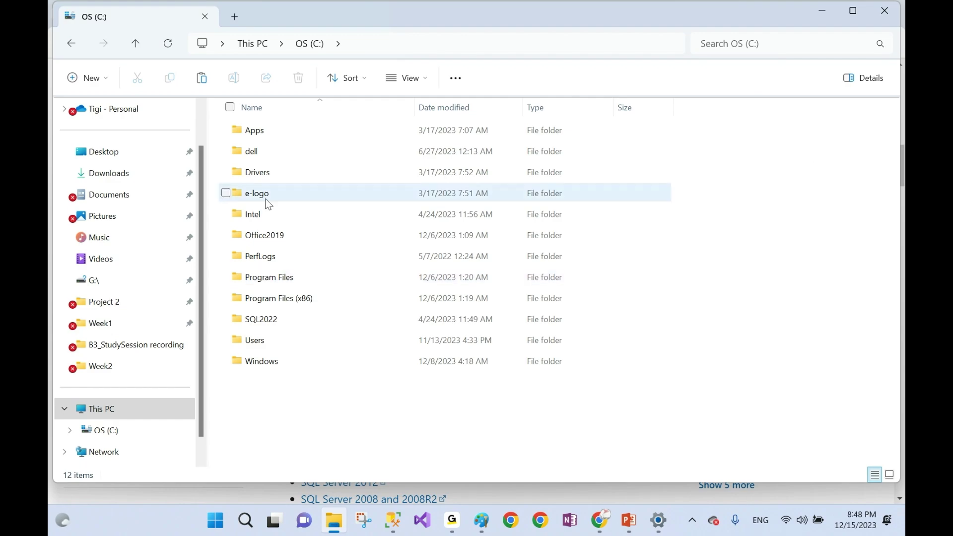
double_click(268, 280)
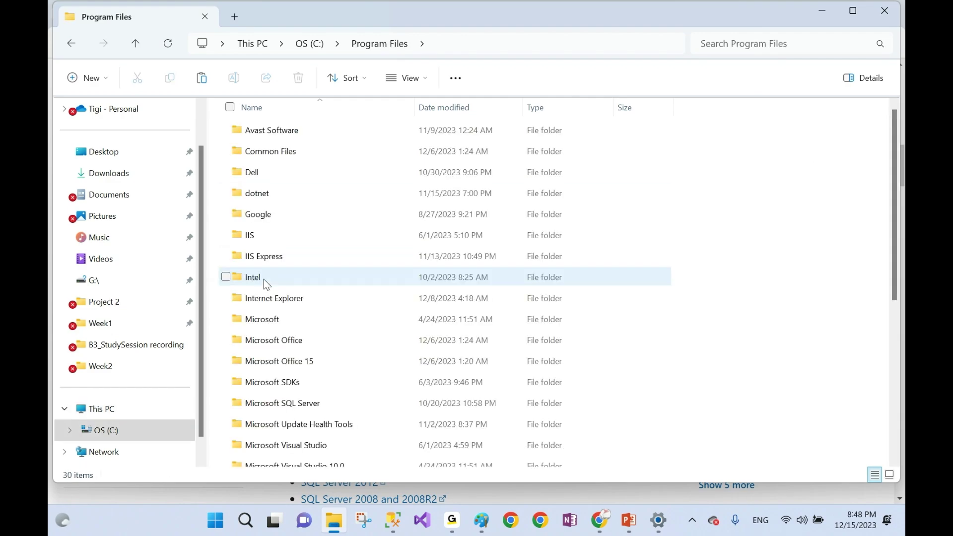
double_click(297, 403)
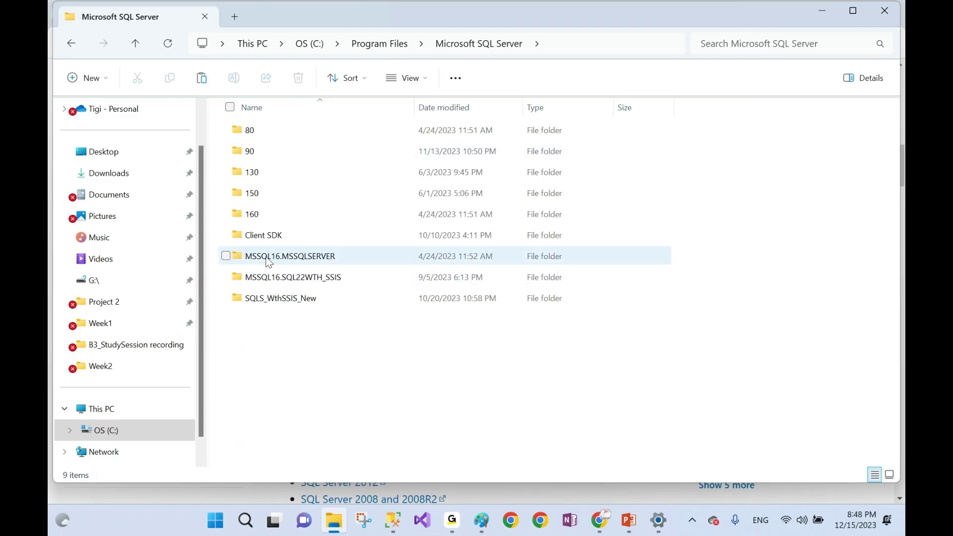
double_click(295, 263)
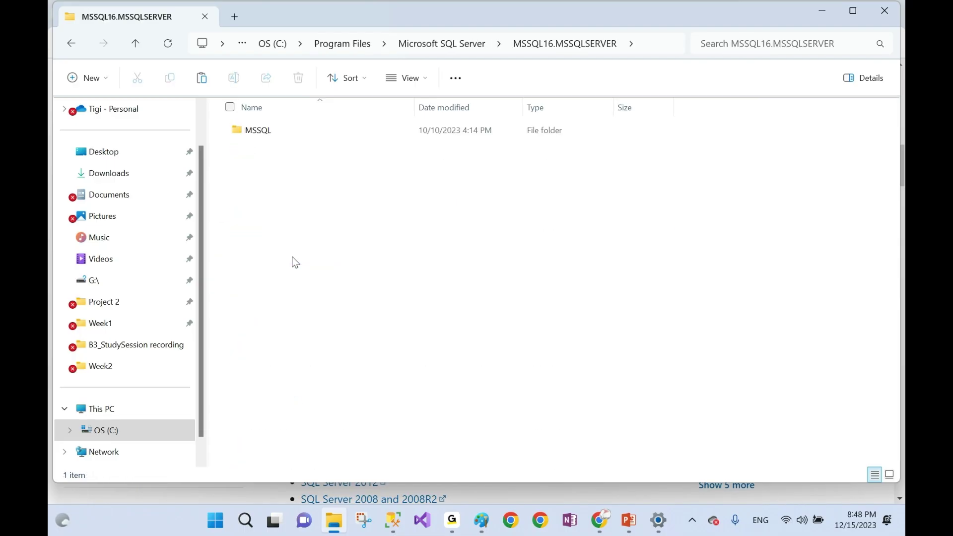
left_click(263, 131)
double_click(261, 130)
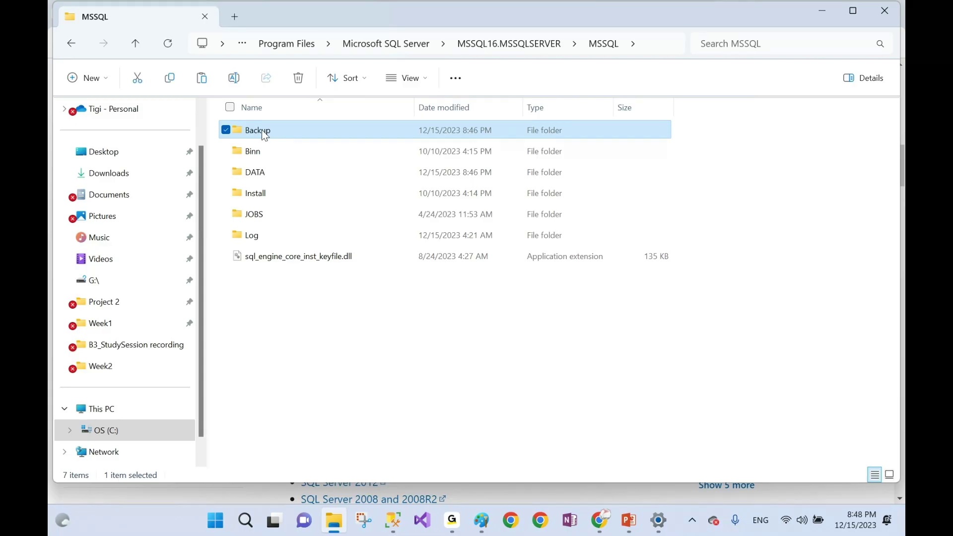
double_click(262, 131)
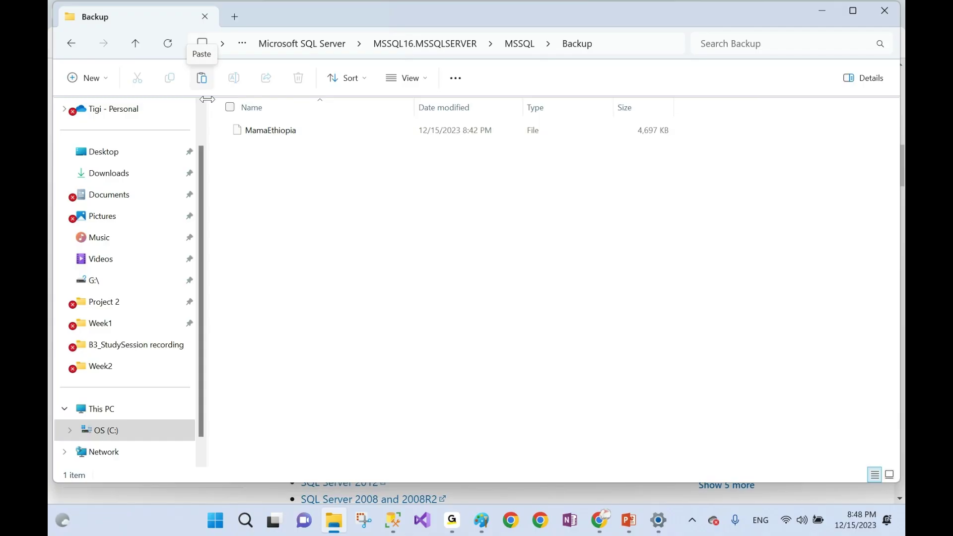
- Paste AdventureWorksDW2022.bak into the Backup folder beside the MamaEthiopia file
right_click(257, 179)
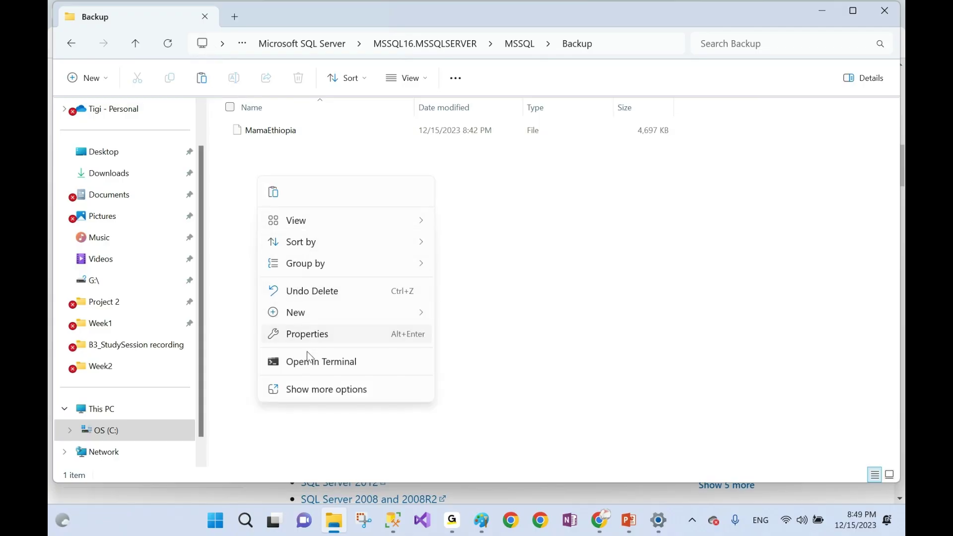
left_click(239, 167)
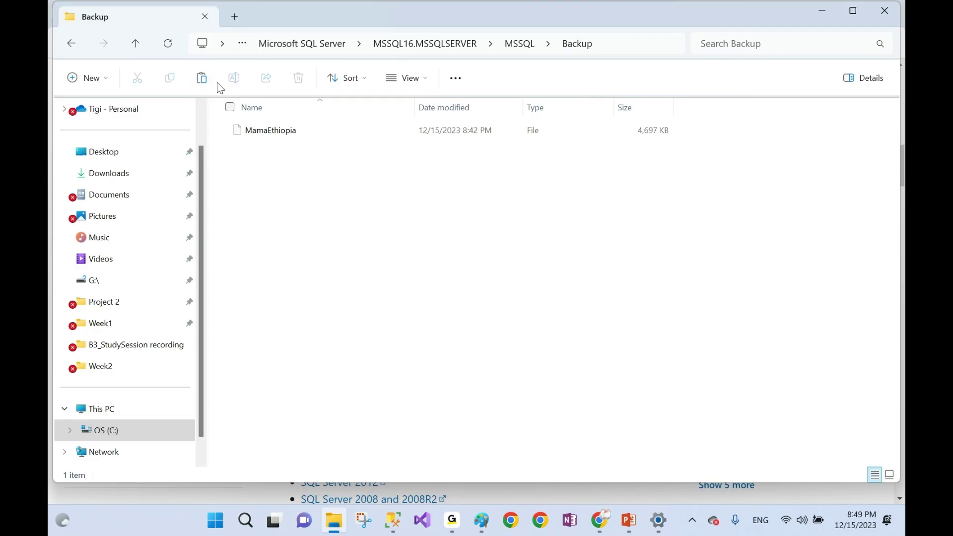
left_click(203, 79)
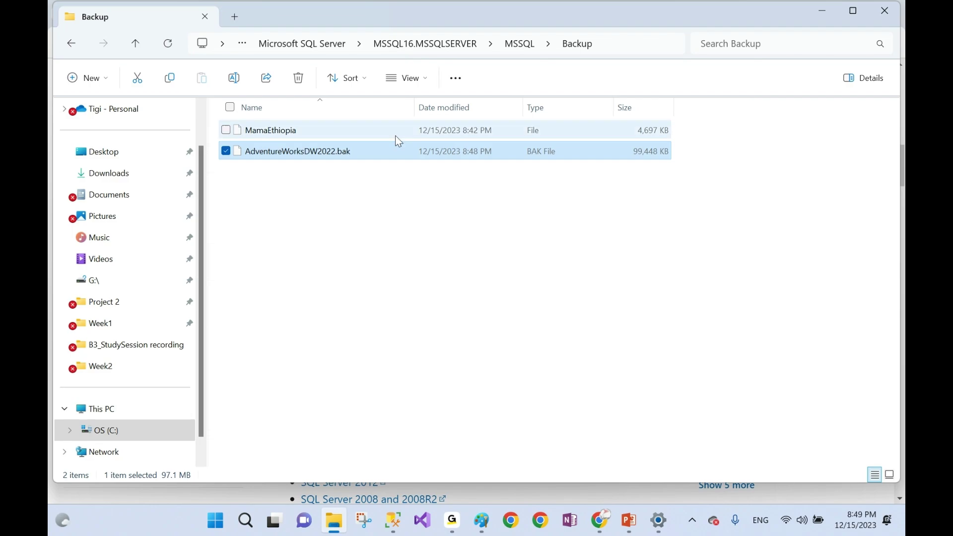
left_click(353, 239)
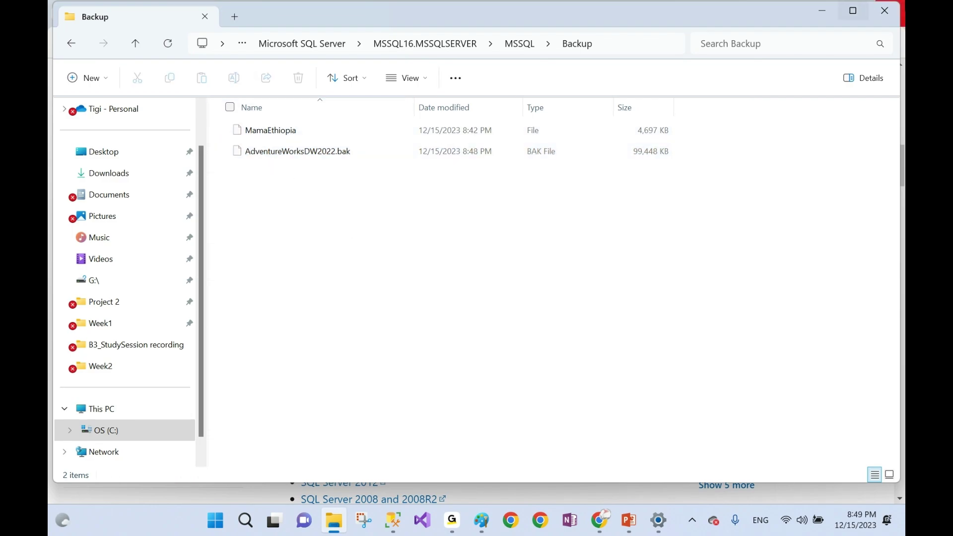
- Close File Explorer, switch to SQL Server Management Studio and start Restore Database on the Databases folder
left_click(885, 11)
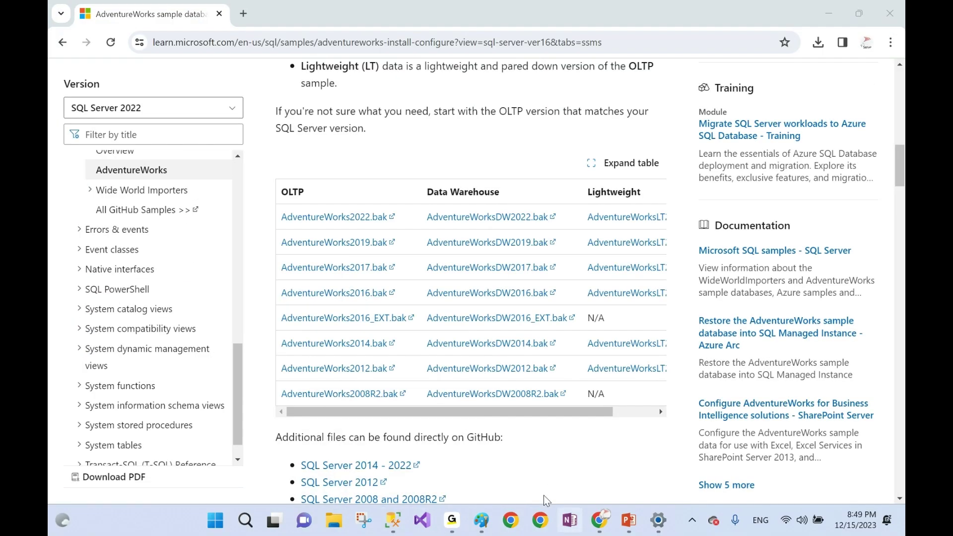
left_click(393, 521)
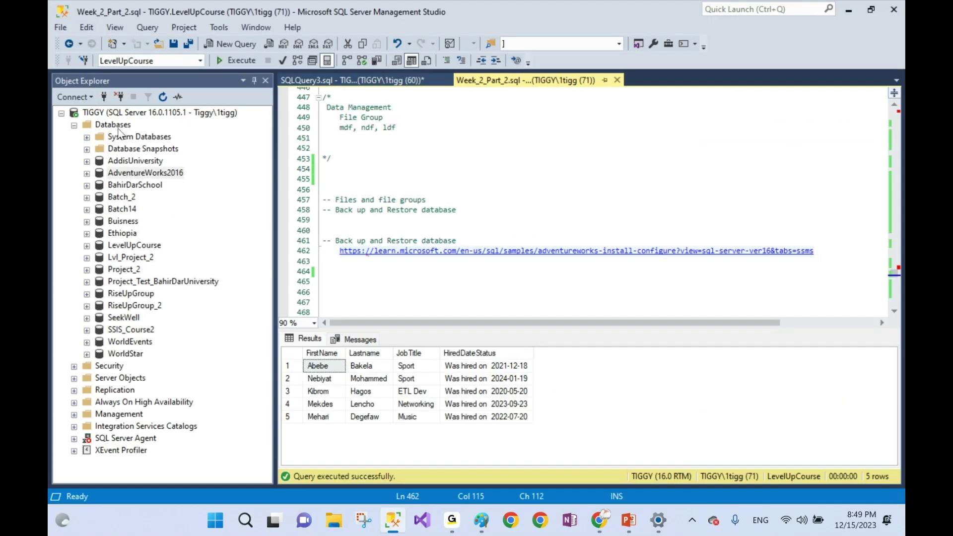
left_click(119, 127)
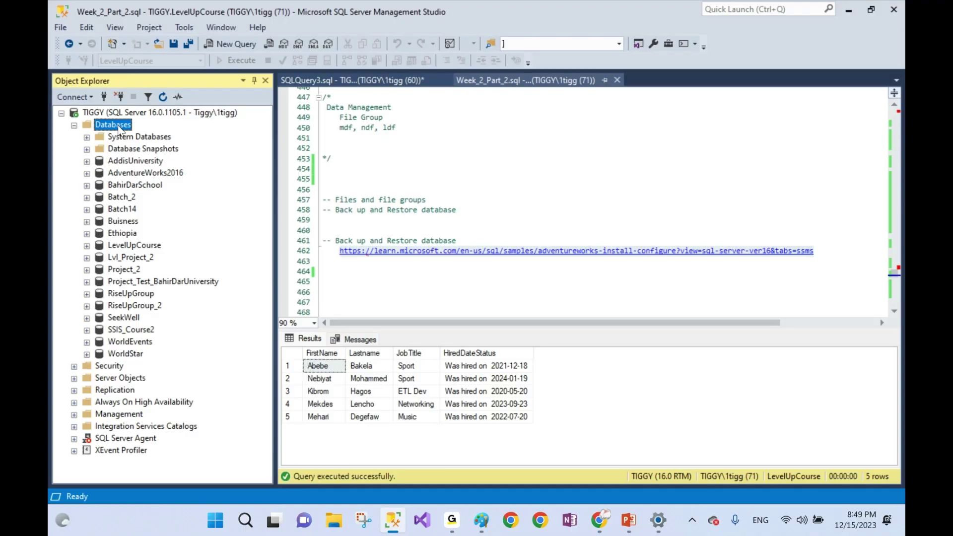
right_click(119, 129)
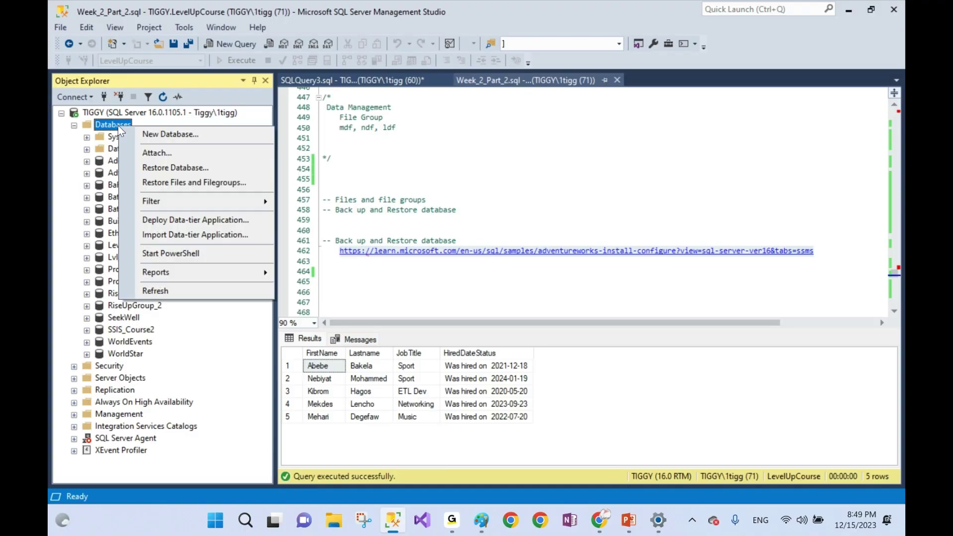
left_click(174, 168)
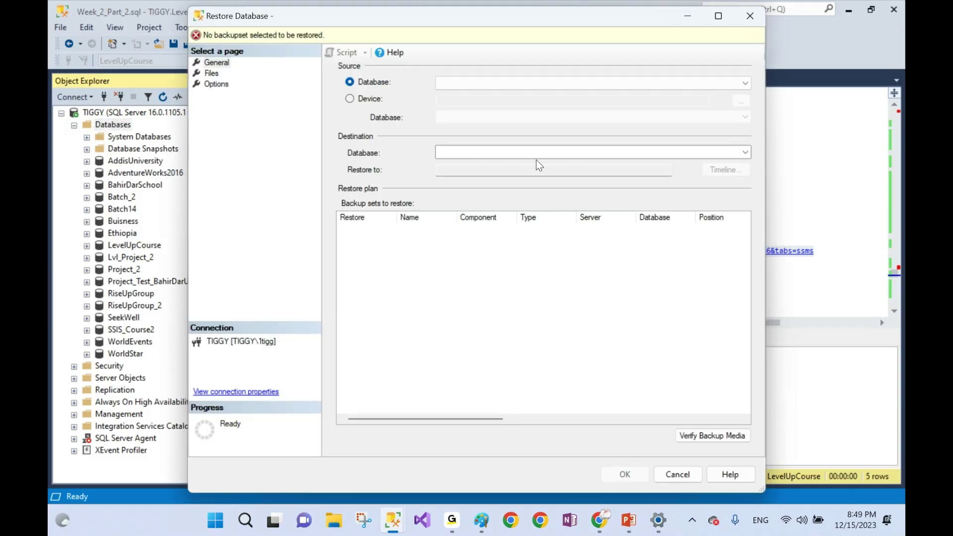
- Set the restore source to Device and browse for a backup file in the Backup folder, showing All Files
left_click(350, 99)
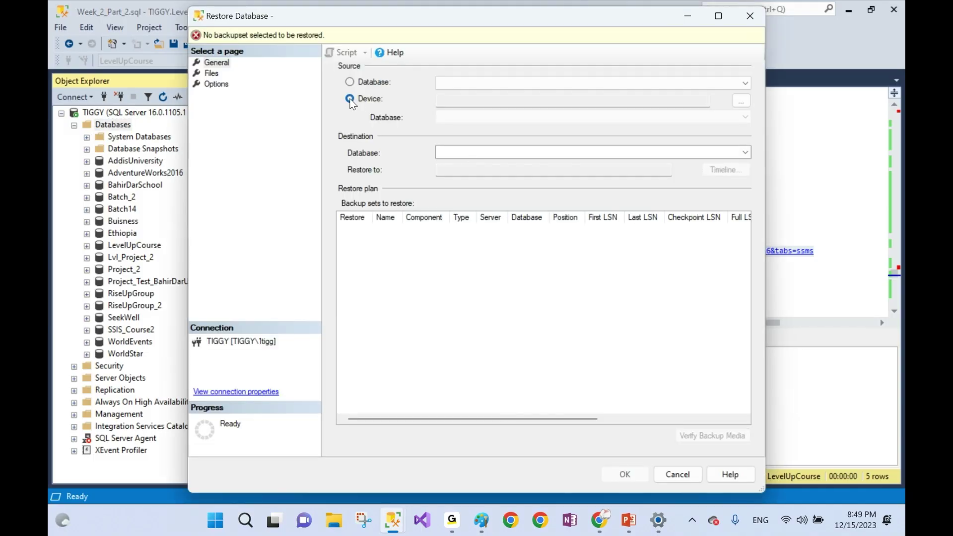
left_click(742, 103)
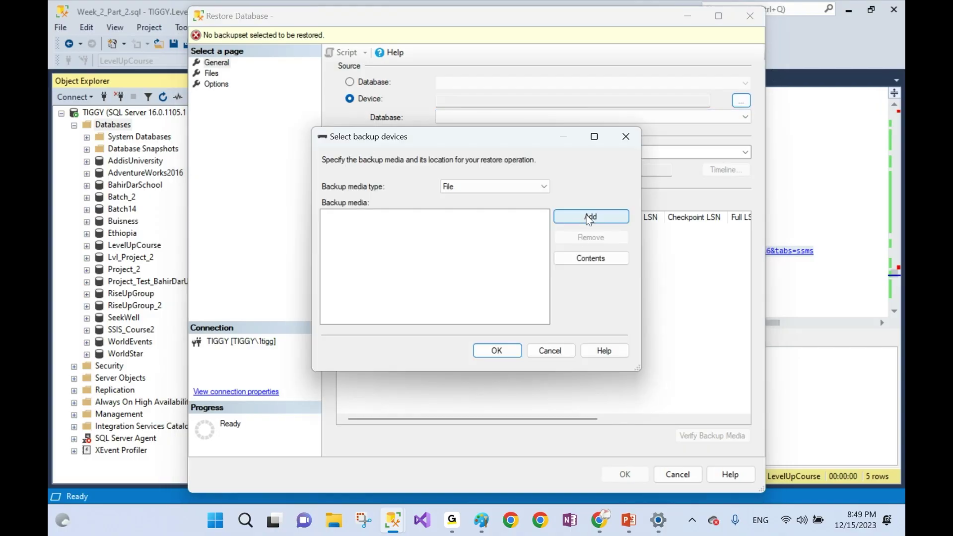
left_click(588, 222)
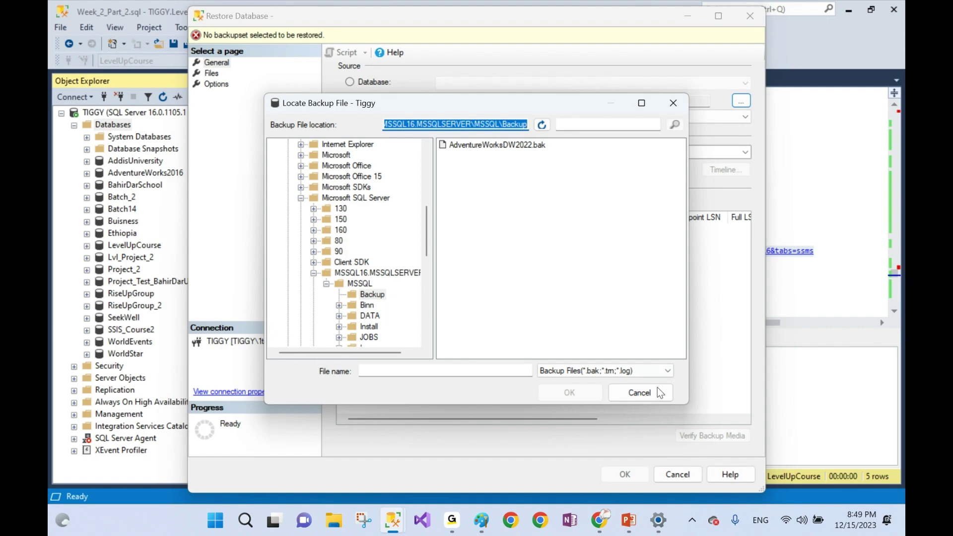
left_click(606, 371)
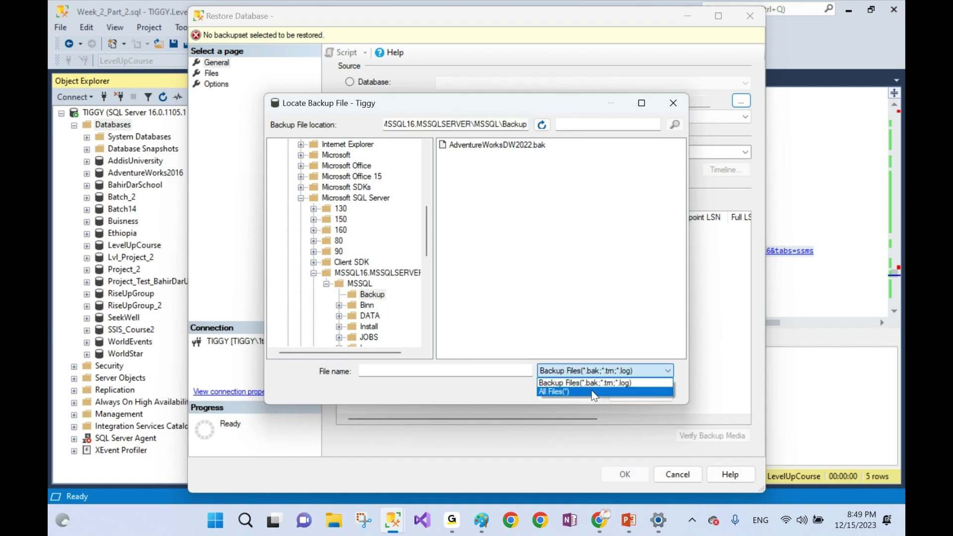
left_click(595, 393)
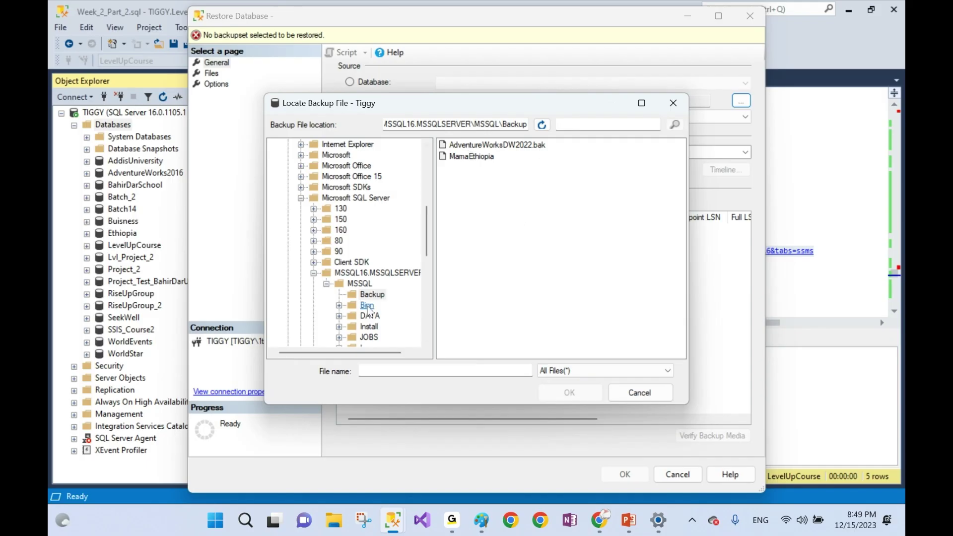
- Add AdventureWorksDW2022.bak as the backup media and restore the AdventureWorksDW2022 database from it
left_click(535, 148)
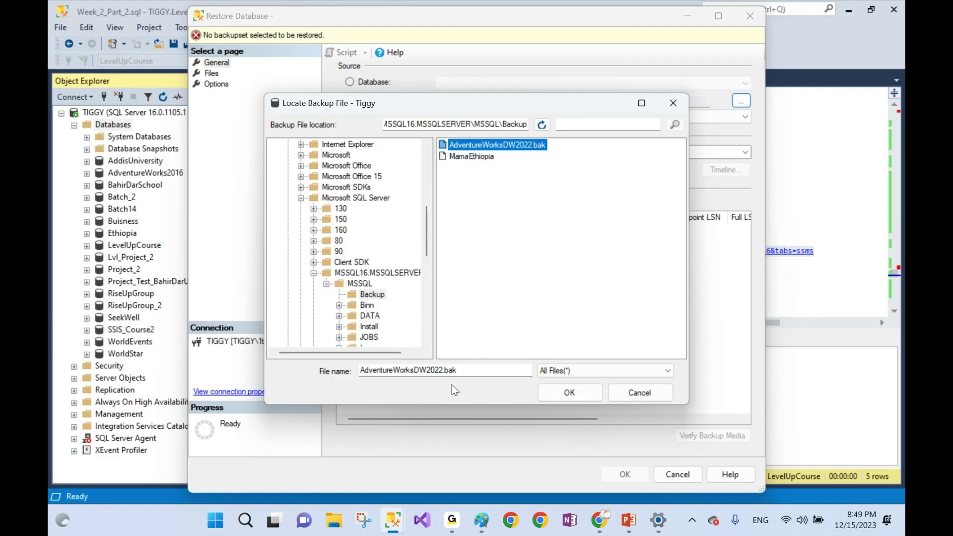
left_click(577, 401)
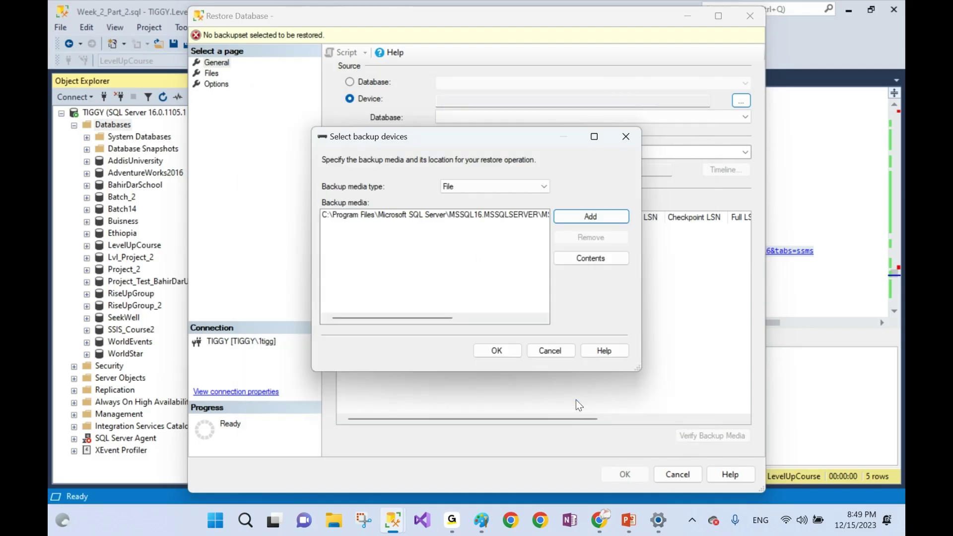
left_click(497, 351)
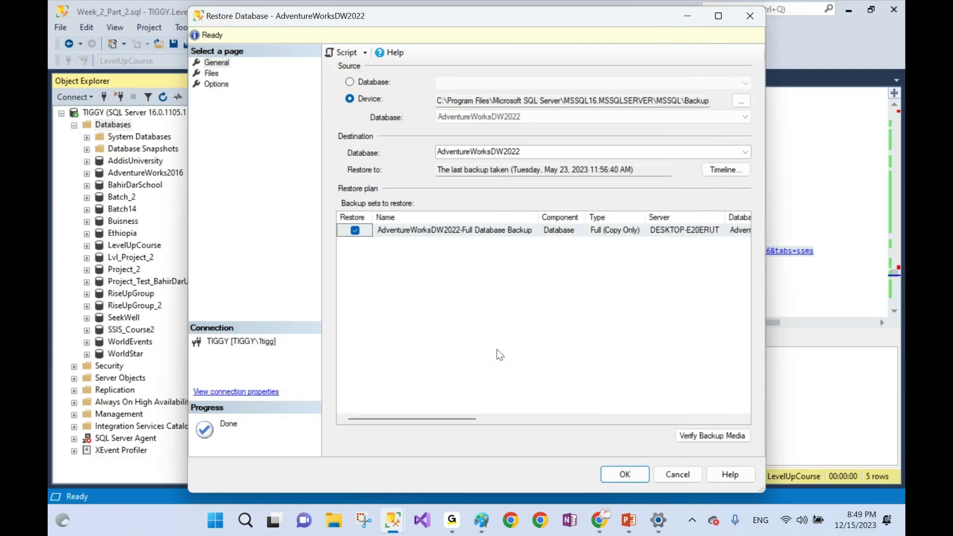
left_click(624, 476)
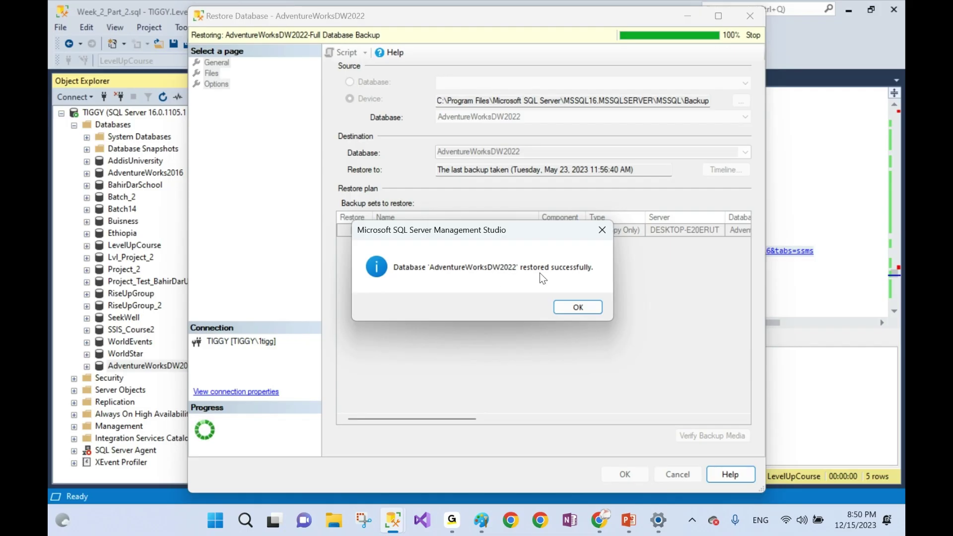
left_click(576, 308)
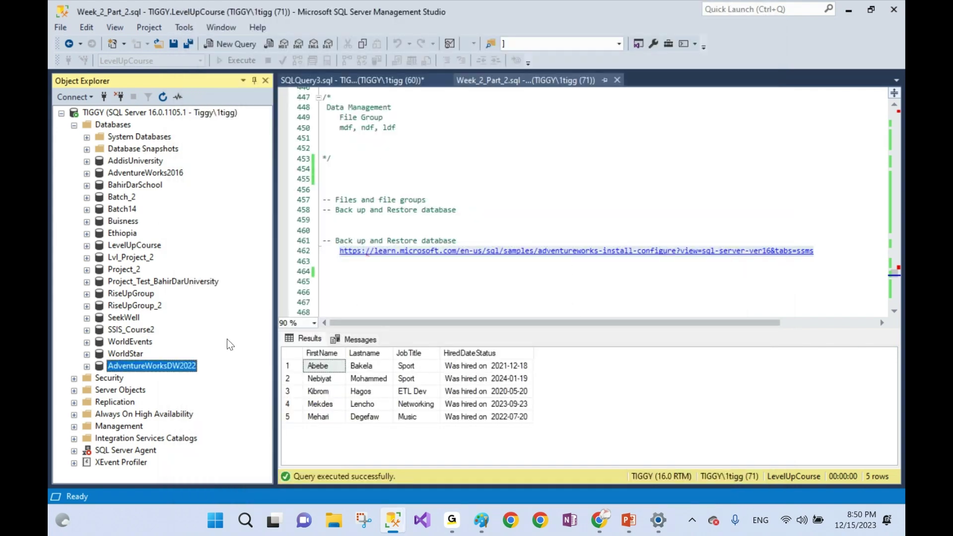
- Expand the AdventureWorksDW2022 tables and the columns of dbo.DimAccount, and widen Object Explorer to read them
left_click(359, 312)
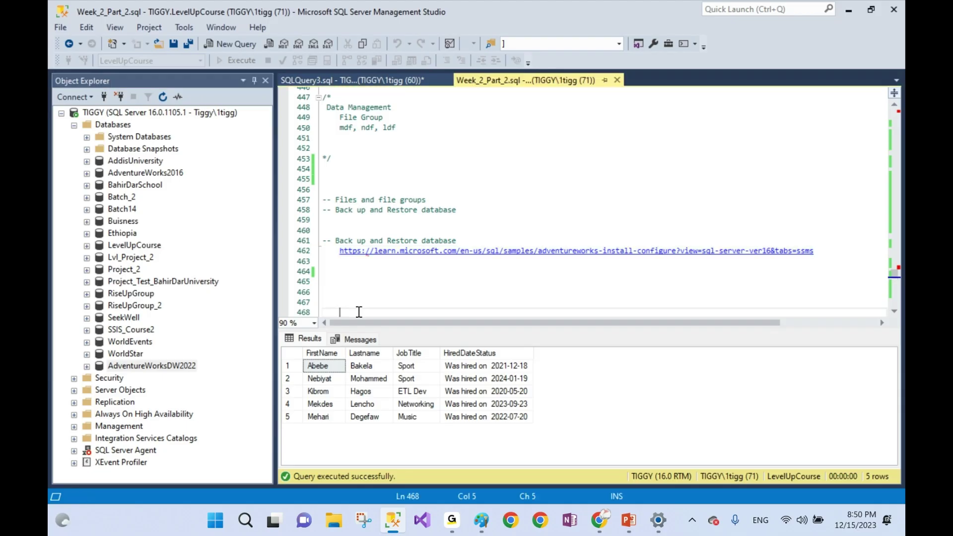
left_click(228, 294)
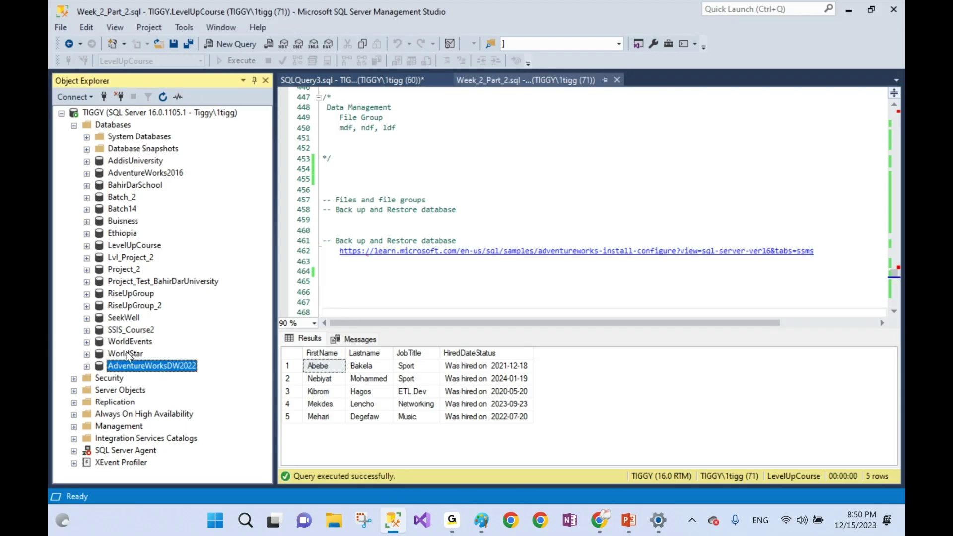
left_click(86, 367)
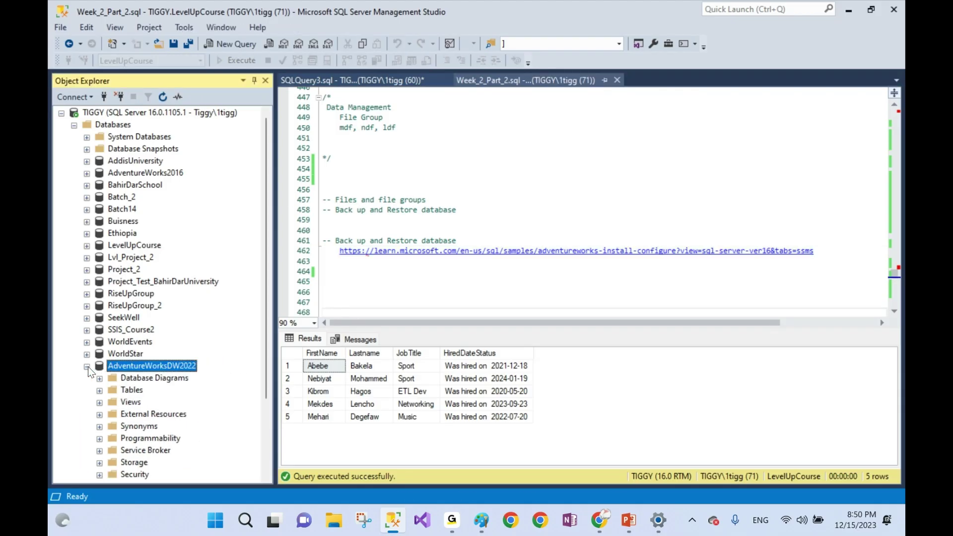
scroll(263, 227, "down", 2)
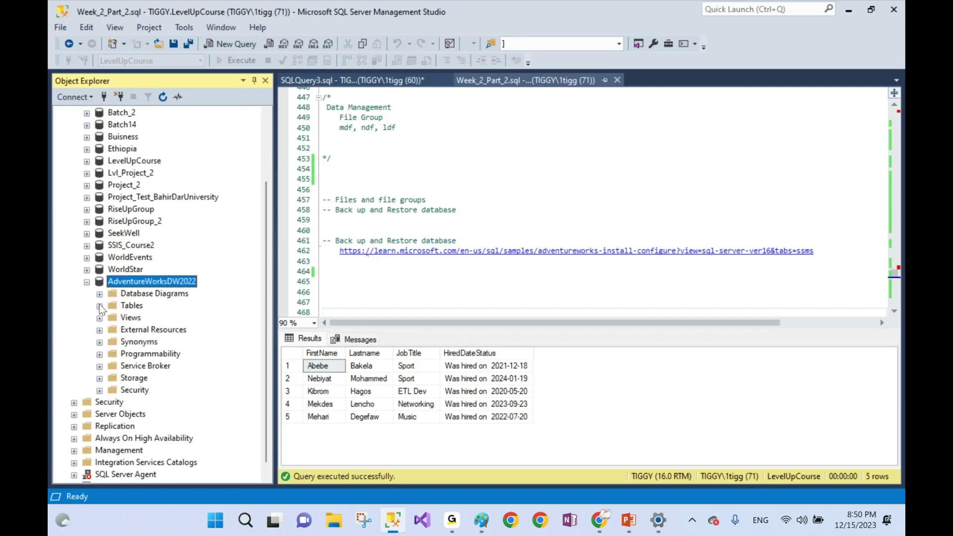
left_click(100, 307)
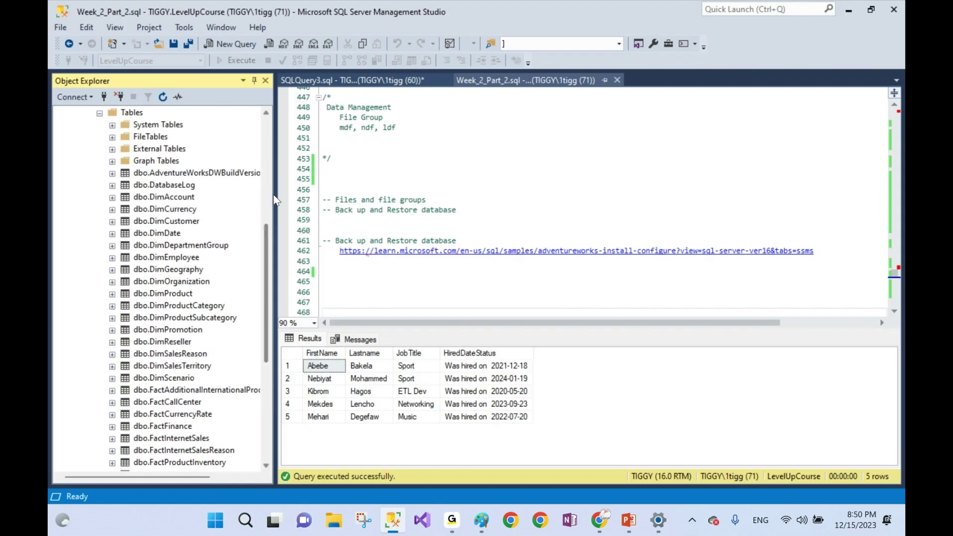
left_click_drag(270, 247, 272, 261)
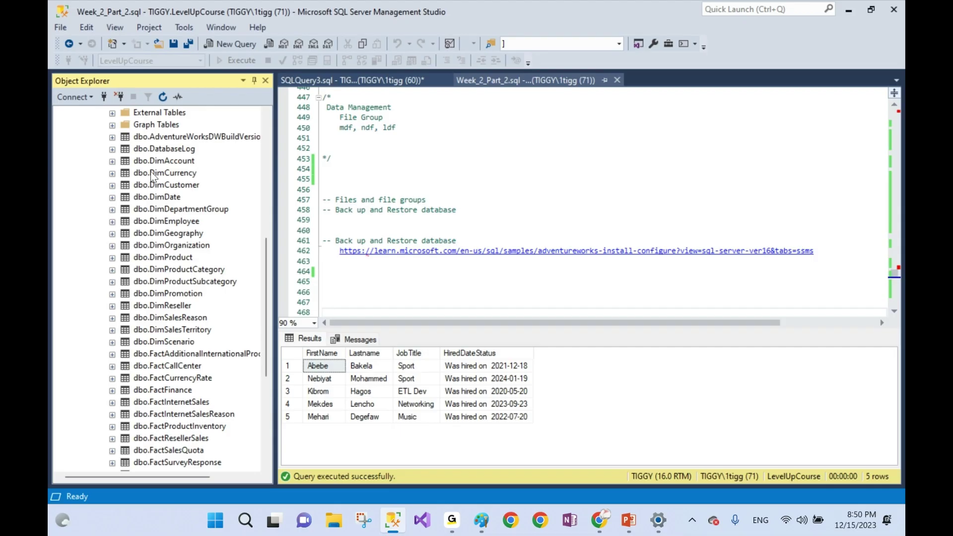
left_click(112, 161)
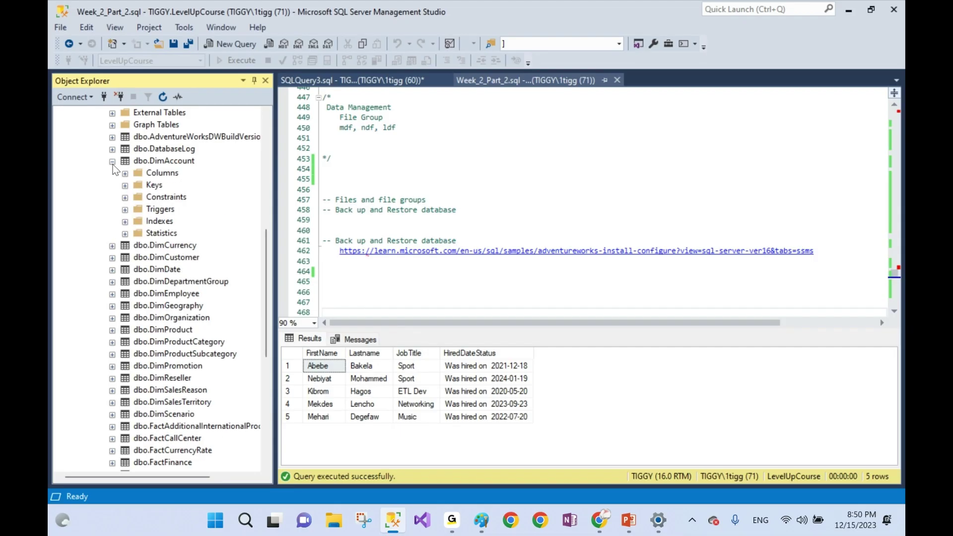
left_click(125, 173)
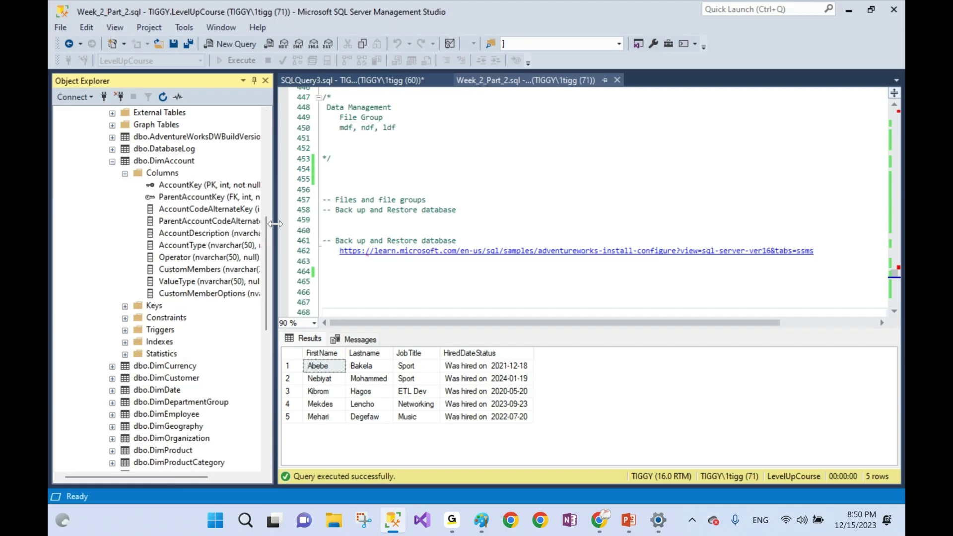
left_click_drag(276, 224, 299, 224)
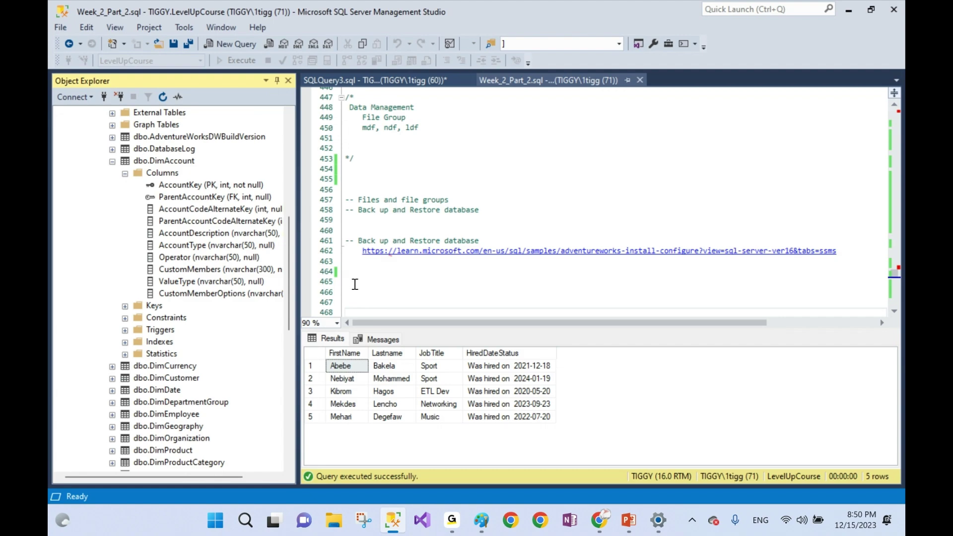
- On line 465 of the Week_2_Part_2.sql script, add the statement "Use AdventureWorksDW2022"
left_click(356, 281)
type("S")
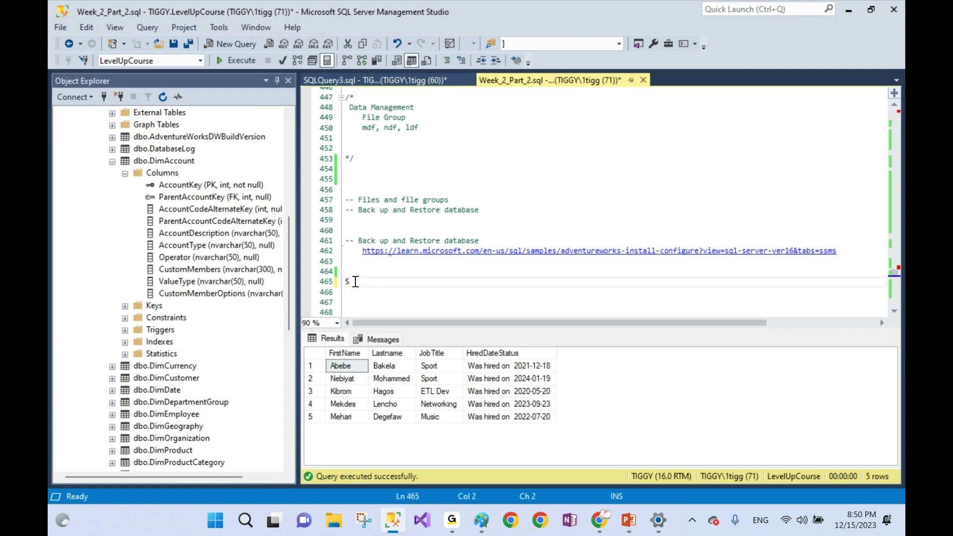
key("BackSpace")
type("Use Ad")
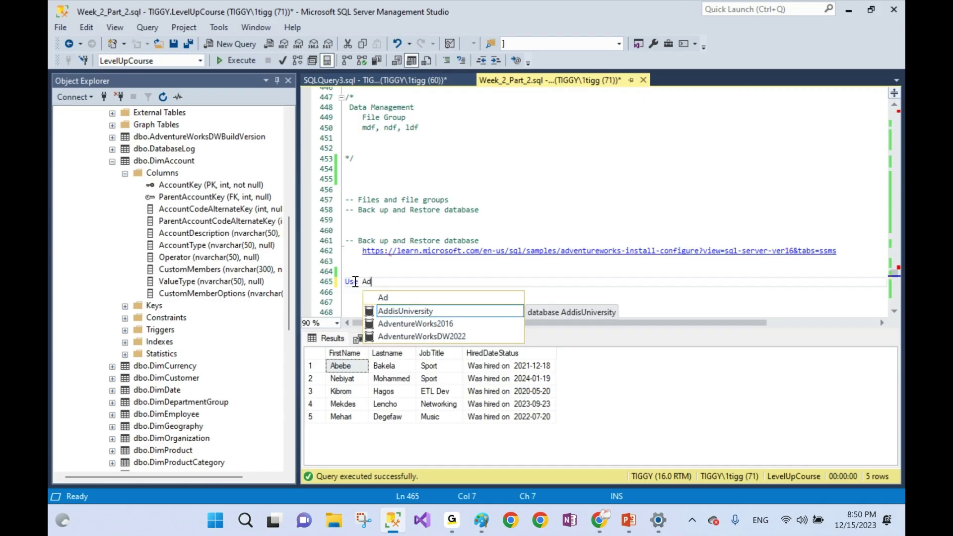
key("Down")
key("Down")
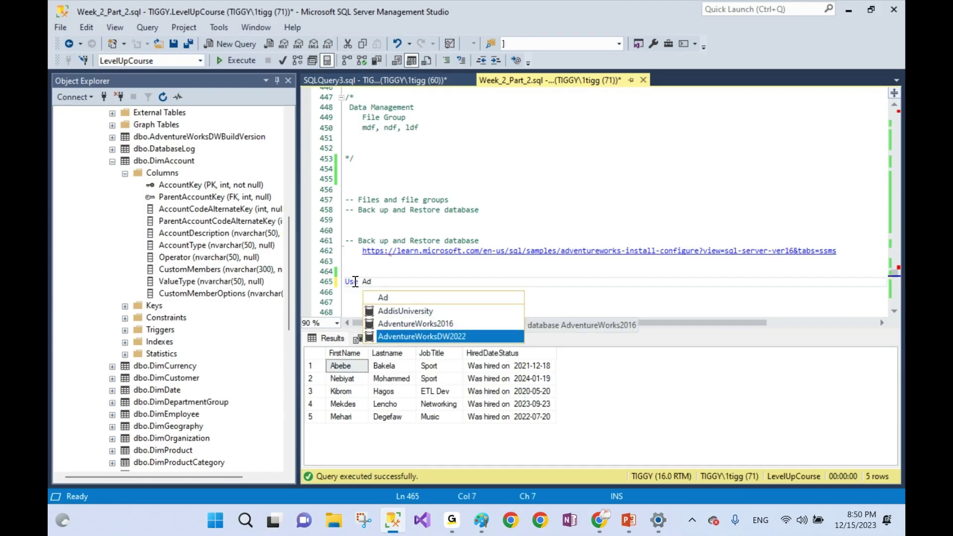
key("Return")
key("Return")
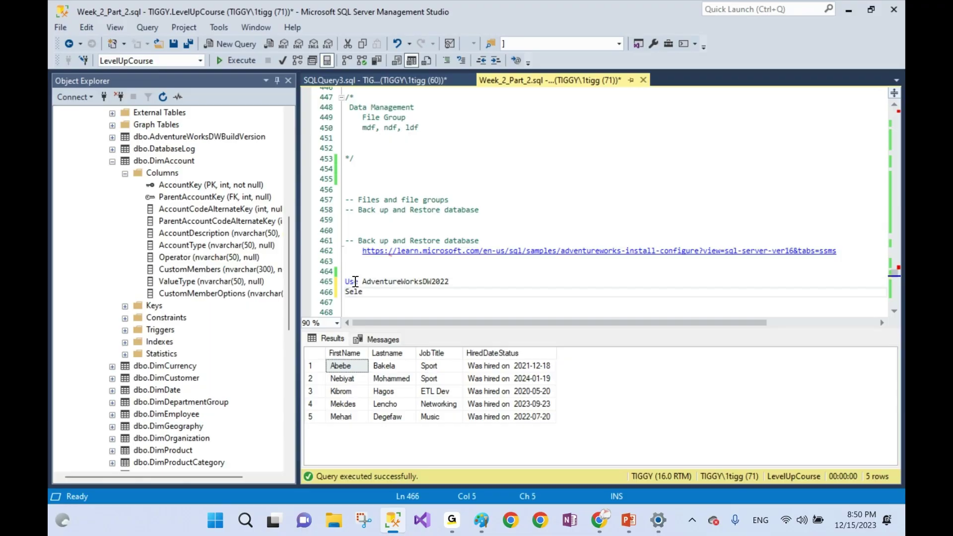
- Add "Select * from [dbo].[DimAccount]" below the Use statement, inserting the table name from Object Explorer, and run both lines
type("Select * from")
left_click(165, 162)
left_click_drag(165, 168, 418, 297)
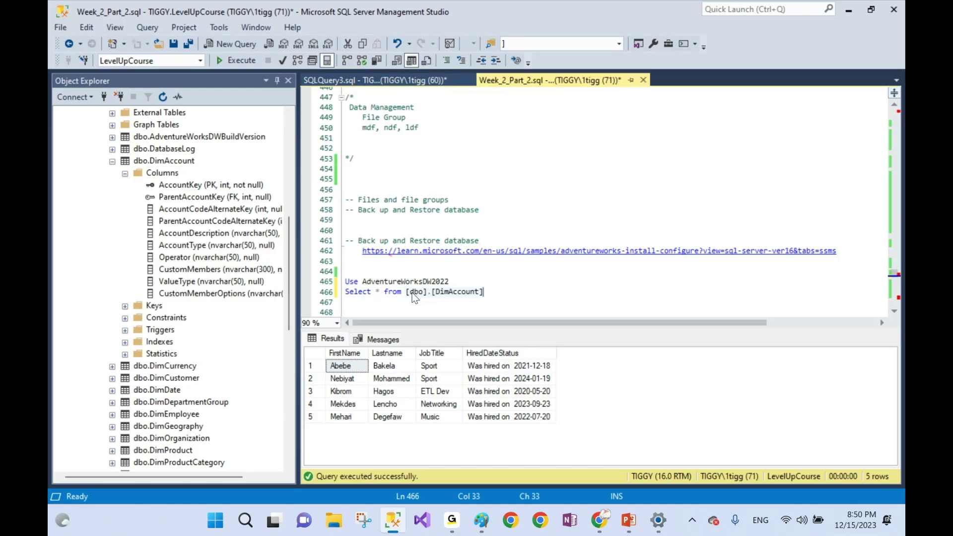
left_click(323, 292)
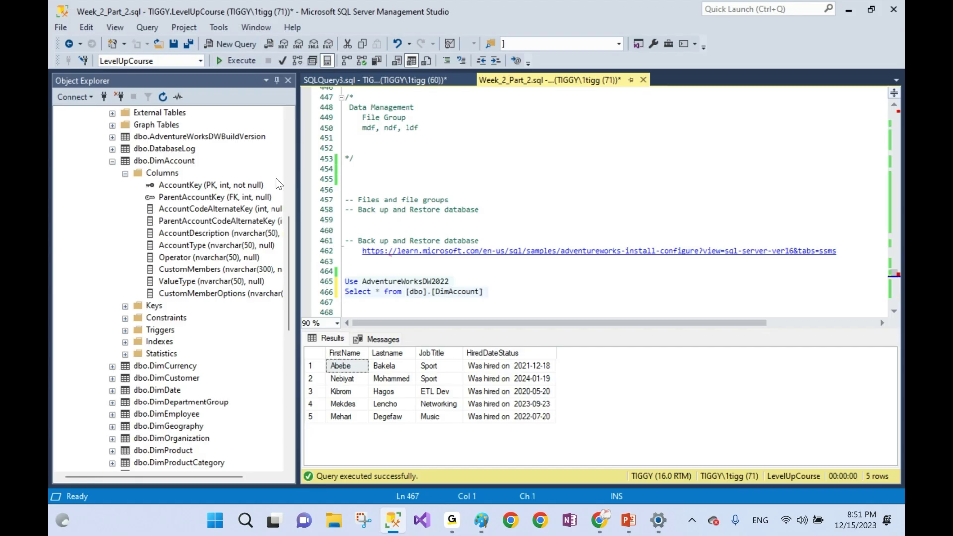
key("F5")
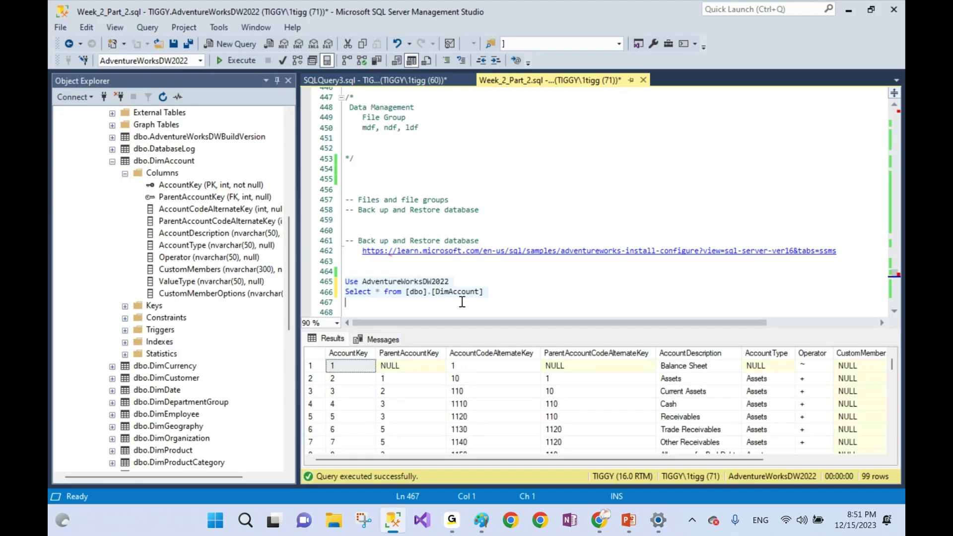
- Replace the table in the query with [dbo].[DimCustomer], run both lines and auto-hide Object Explorer
left_click_drag(489, 293, 406, 296)
key("Delete")
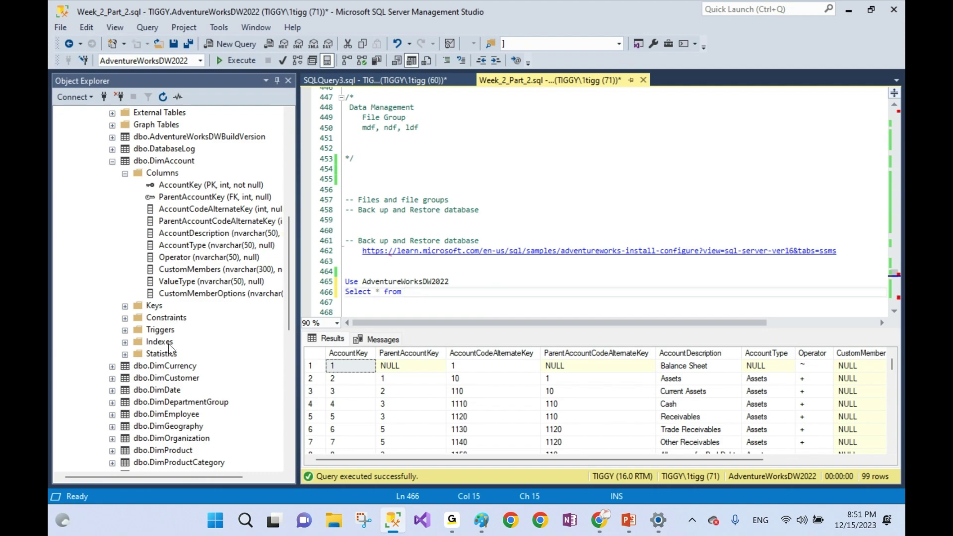
left_click_drag(174, 380, 430, 150)
left_click_drag(332, 138, 330, 159)
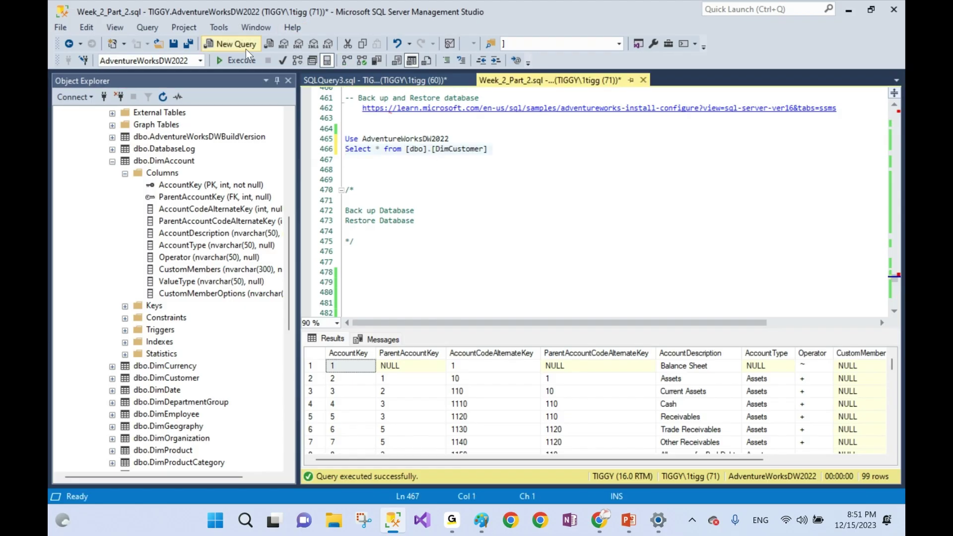
left_click(237, 60)
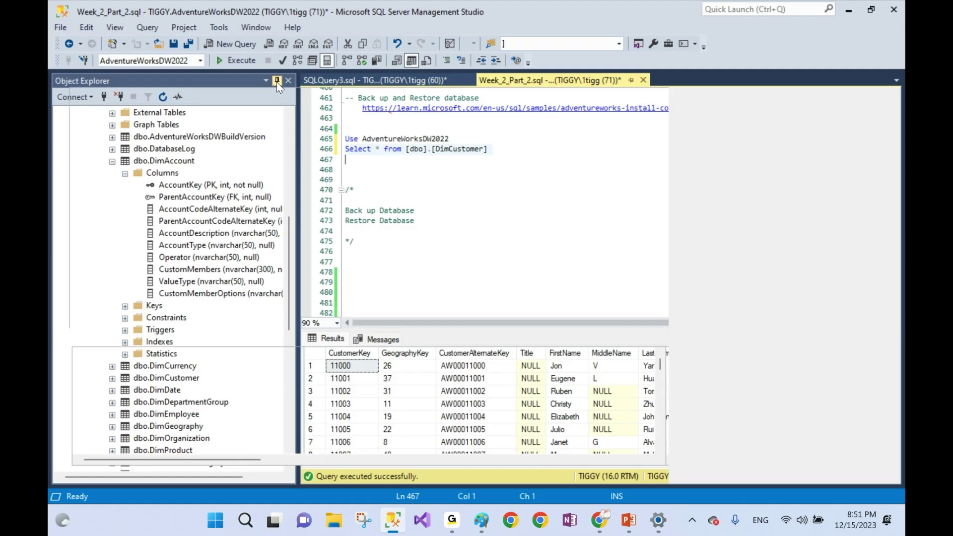
left_click(277, 81)
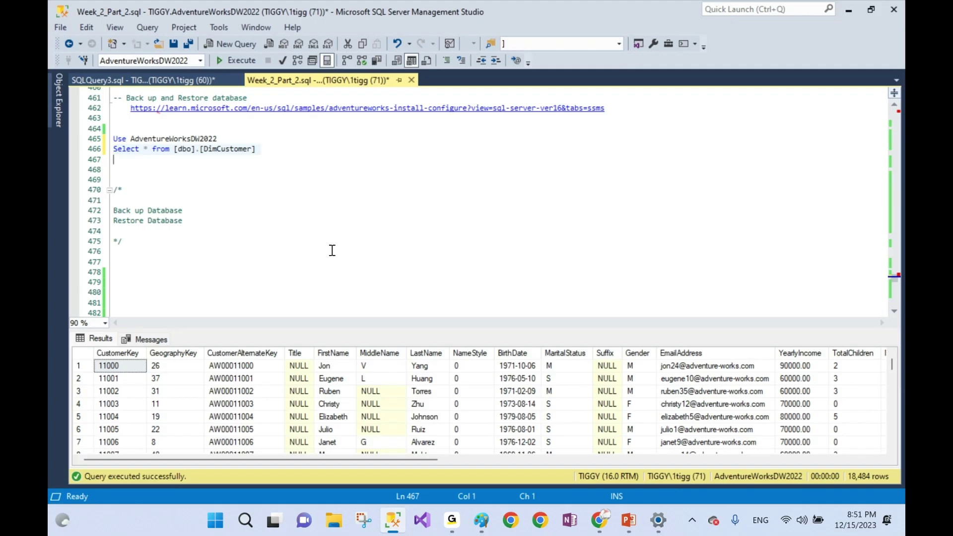
- Enlarge the query editor pane above the results so the script shows down to the Homeworks heading
key("Down")
key("Down")
key("Down")
key("Down")
key("Down")
key("Down")
key("Down")
key("Down")
key("Down")
key("Down")
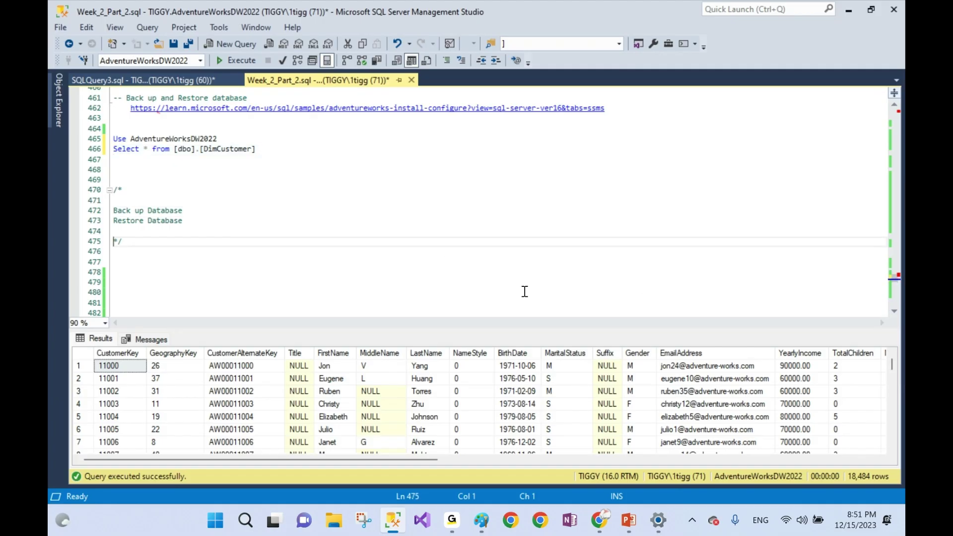
key("Down")
key("Down")
key("Down")
key("Down")
key("Down")
key("Down")
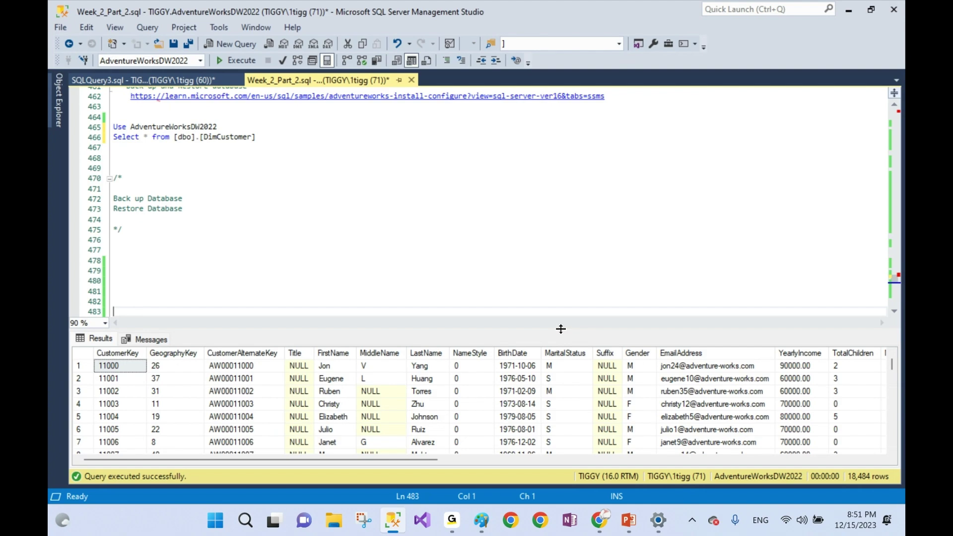
left_click_drag(560, 329, 561, 388)
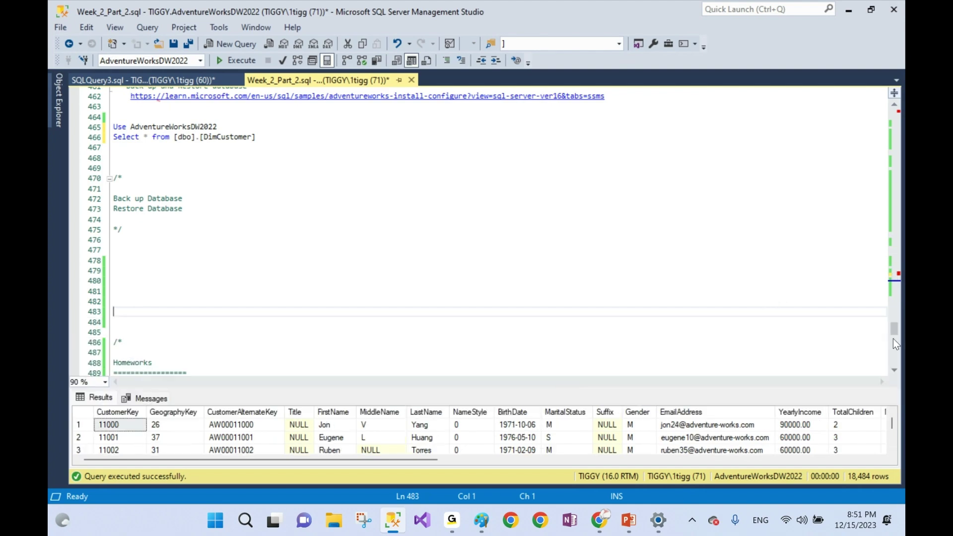
- Insert a blank line below Homeworks question 1, "Convert --> 20231208 to the following"
left_click_drag(896, 329, 896, 338)
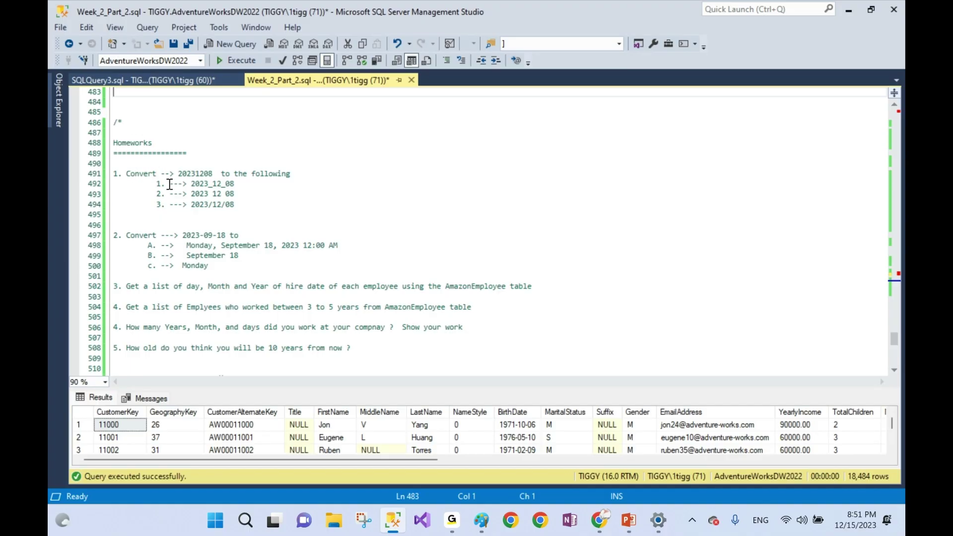
left_click(301, 175)
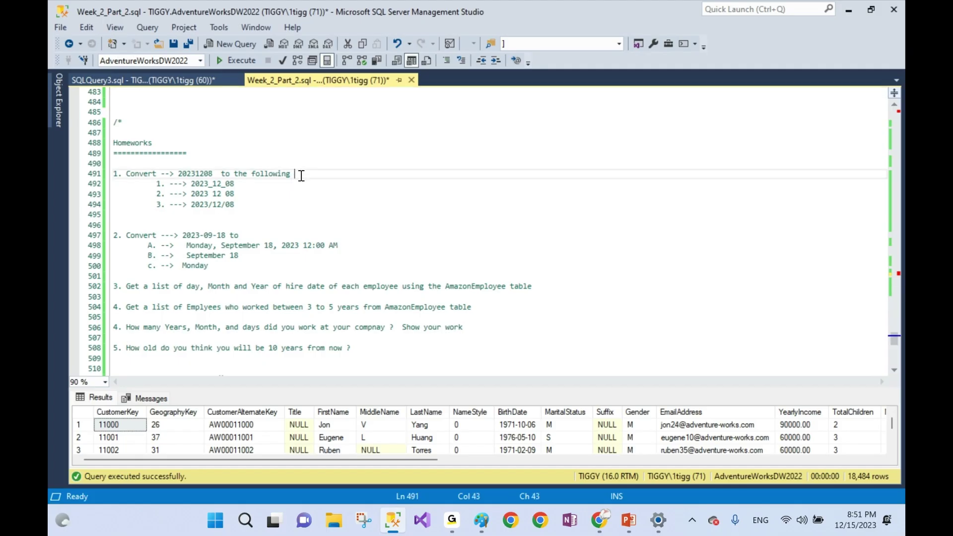
key("Return")
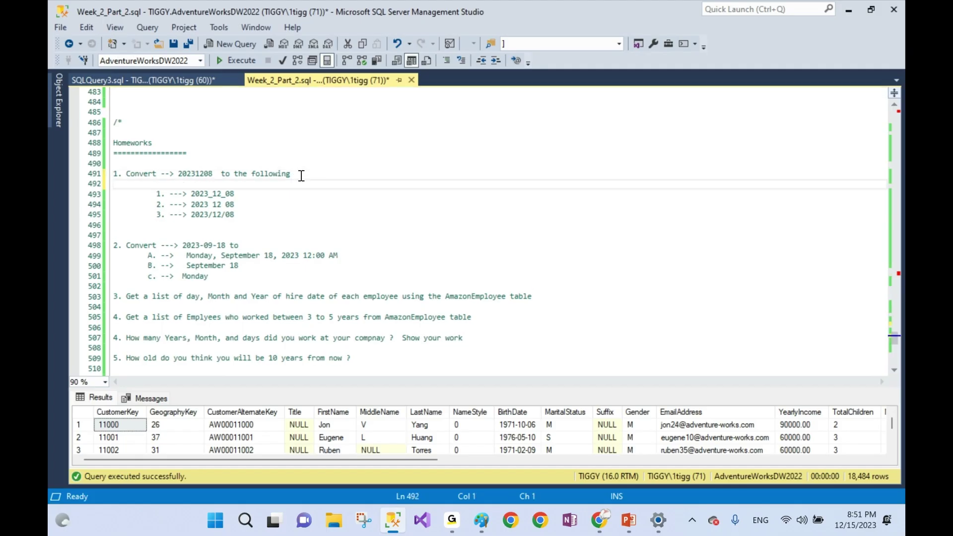
- Read through the Homeworks questions, from the date conversions in questions 1 and 2 down to the backup and restore tasks
left_click(203, 173)
left_click(249, 194)
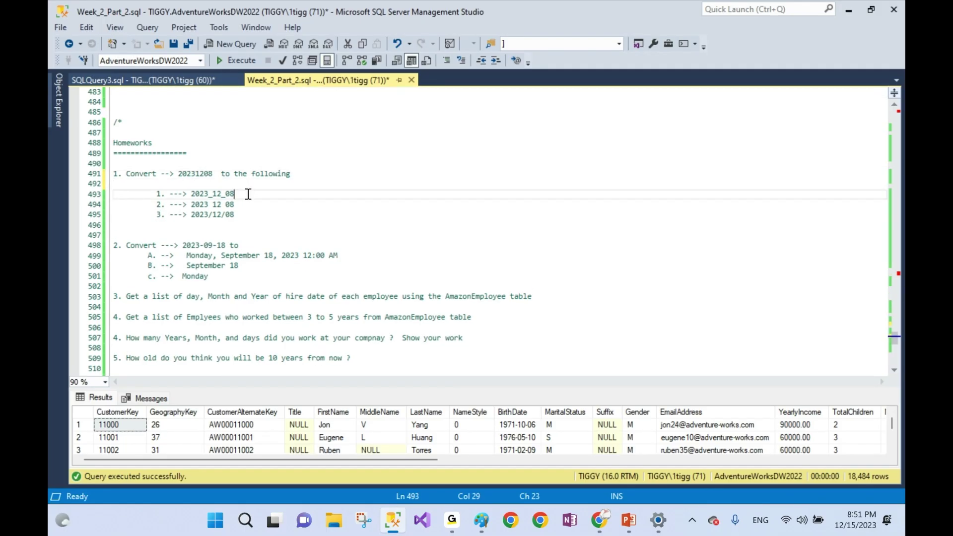
left_click(248, 204)
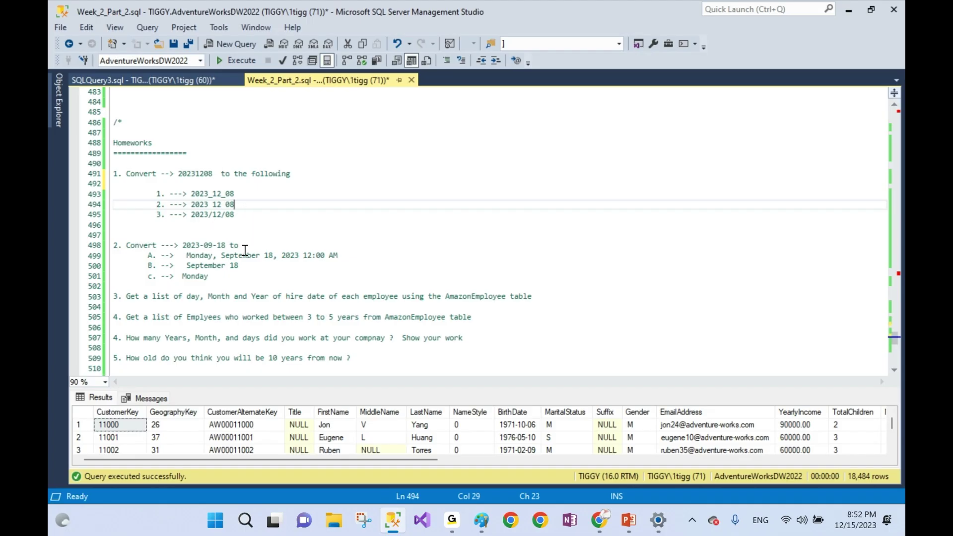
left_click_drag(229, 247, 184, 248)
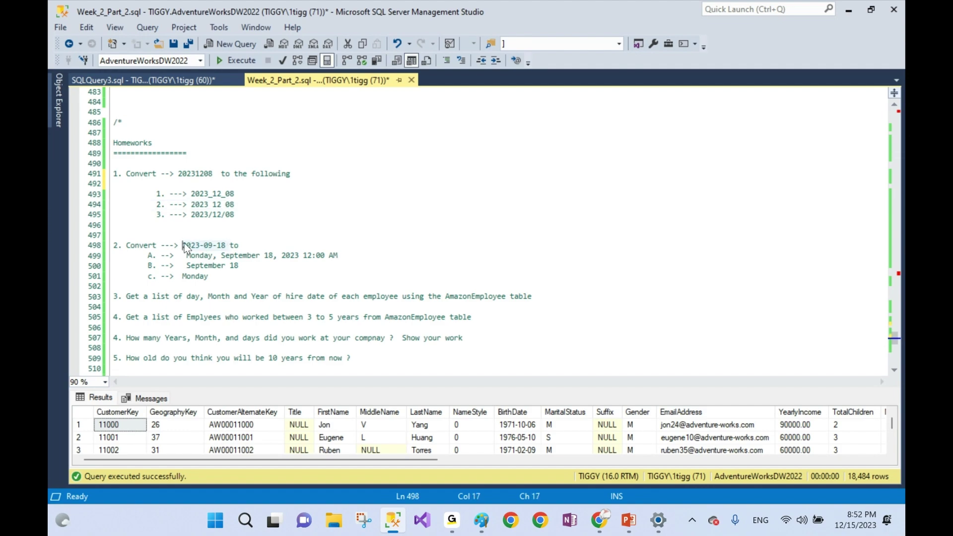
left_click(360, 258)
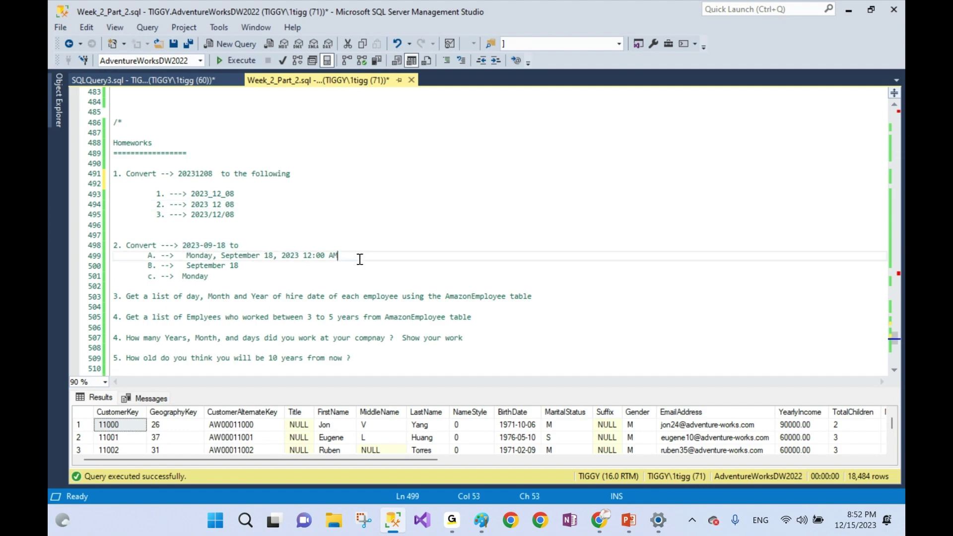
left_click(227, 278)
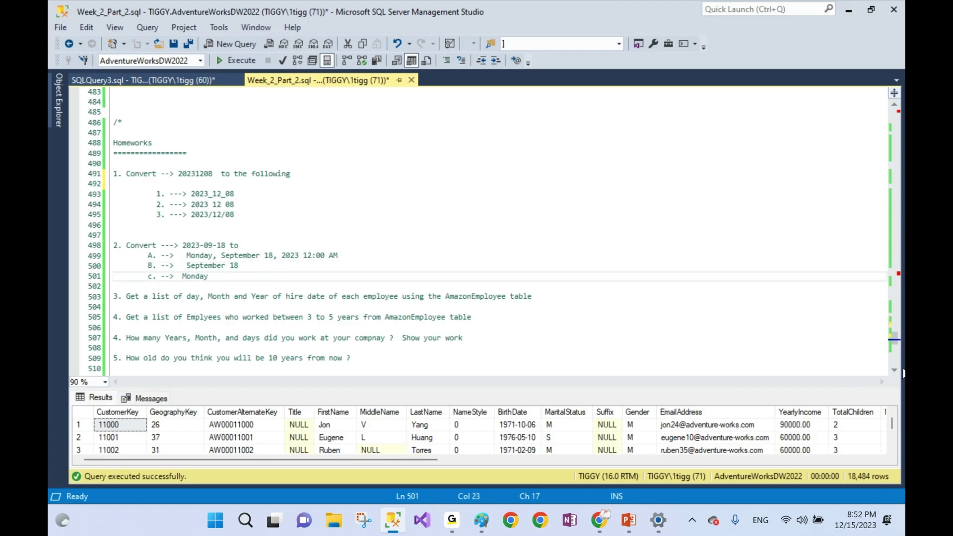
scroll(901, 377, "down", 1)
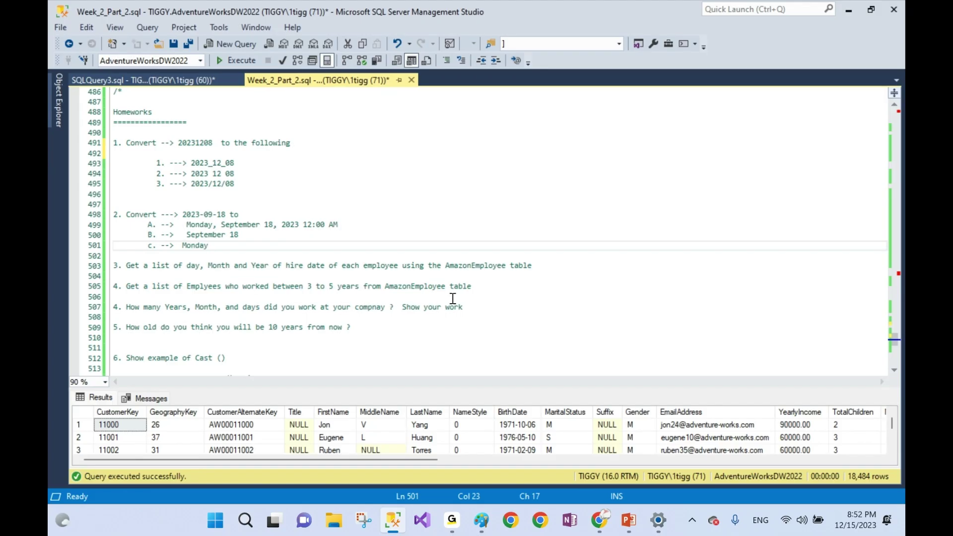
left_click(895, 370)
left_click(895, 371)
left_click(895, 371)
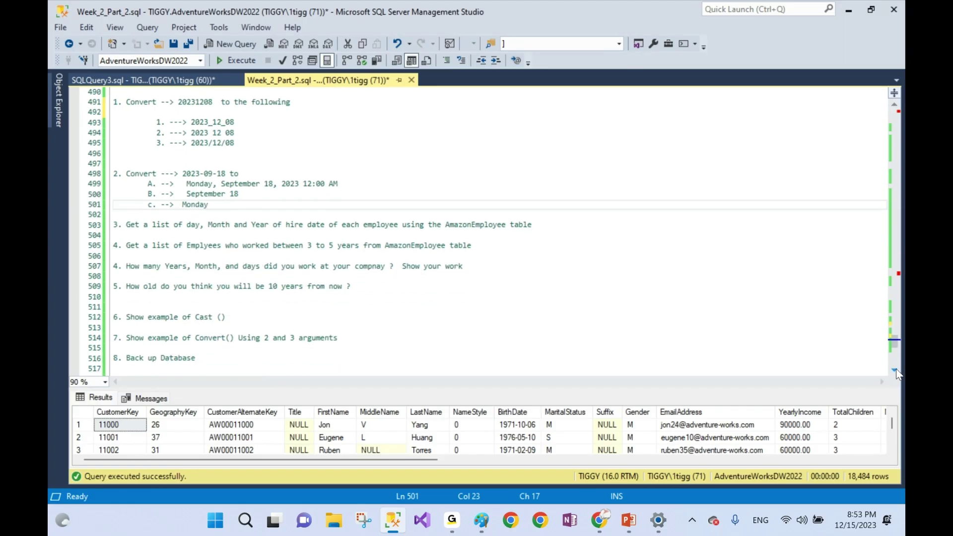
left_click(895, 370)
left_click(895, 371)
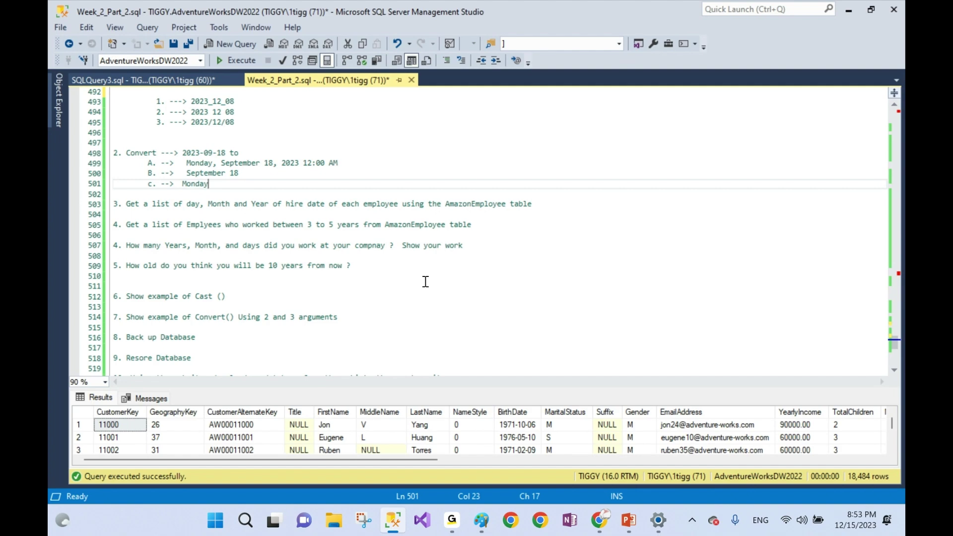
- Insert "current" before "compnay" in the question on line 507, and change the number of years in question 5 to 8
left_click(356, 246)
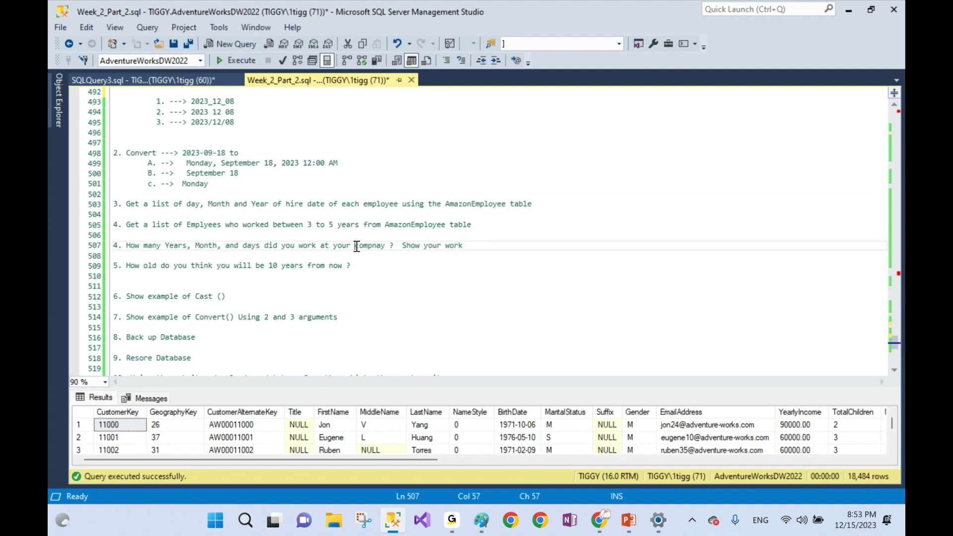
type("current")
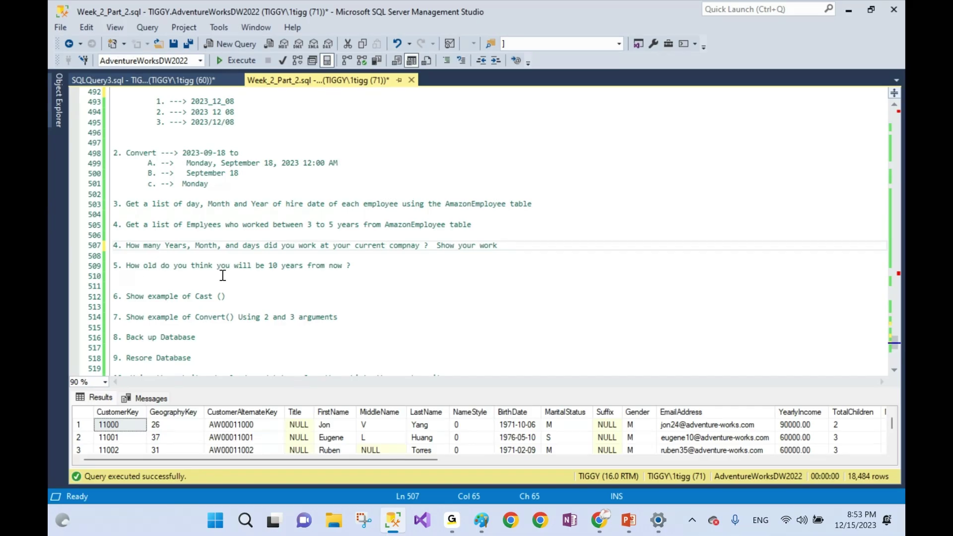
left_click(280, 268)
key("BackSpace")
key("BackSpace")
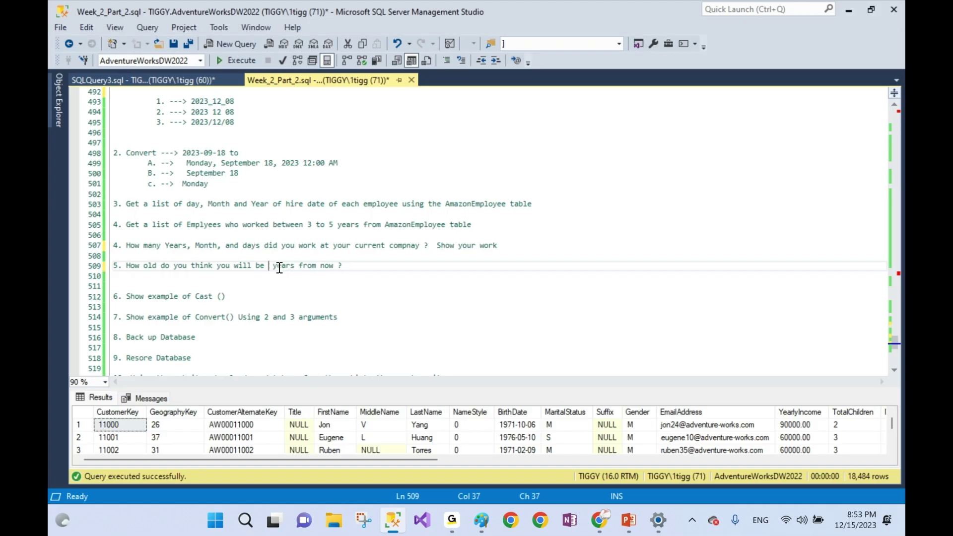
type("8")
- Remove the extra blank line above question 6 and insert "using" before Cast () and Convert() in questions 6 and 7
left_click(893, 371)
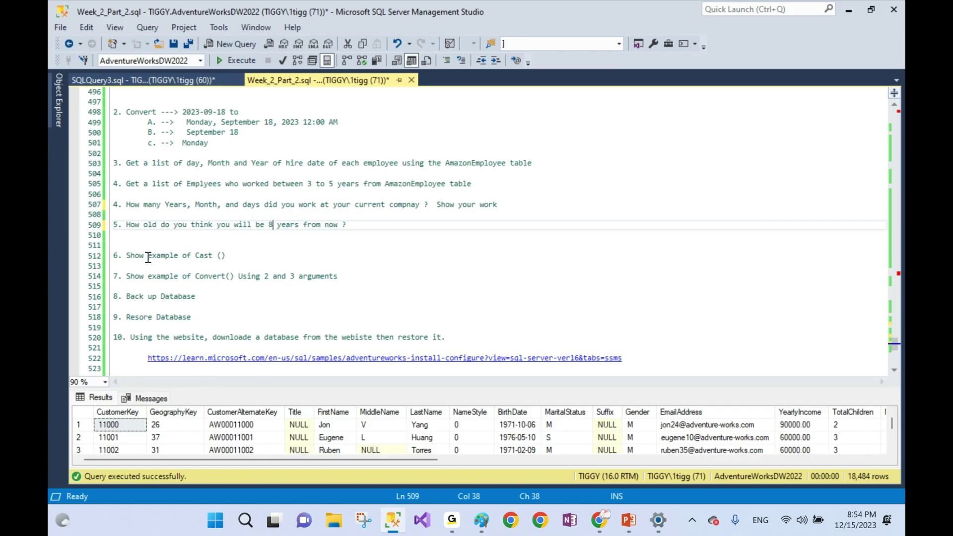
left_click(134, 245)
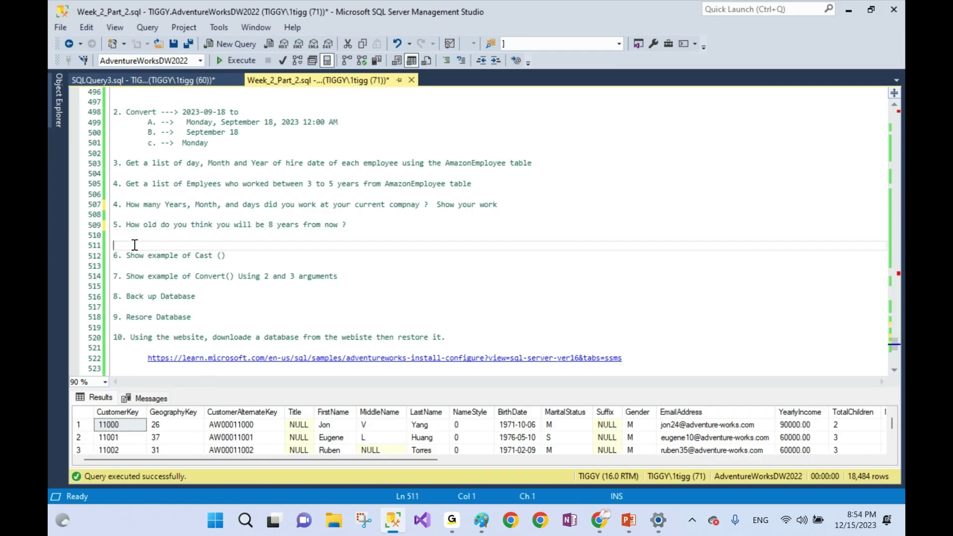
key("BackSpace")
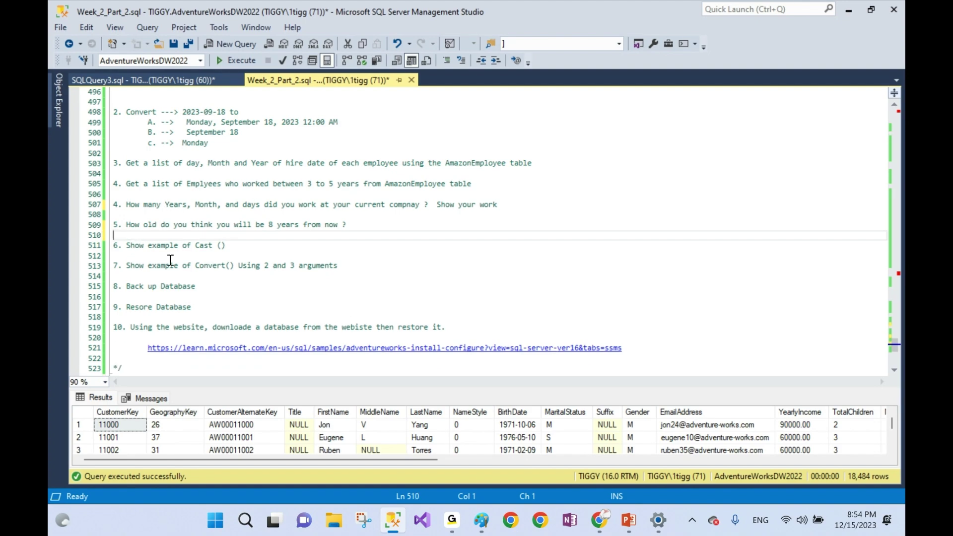
left_click(196, 245)
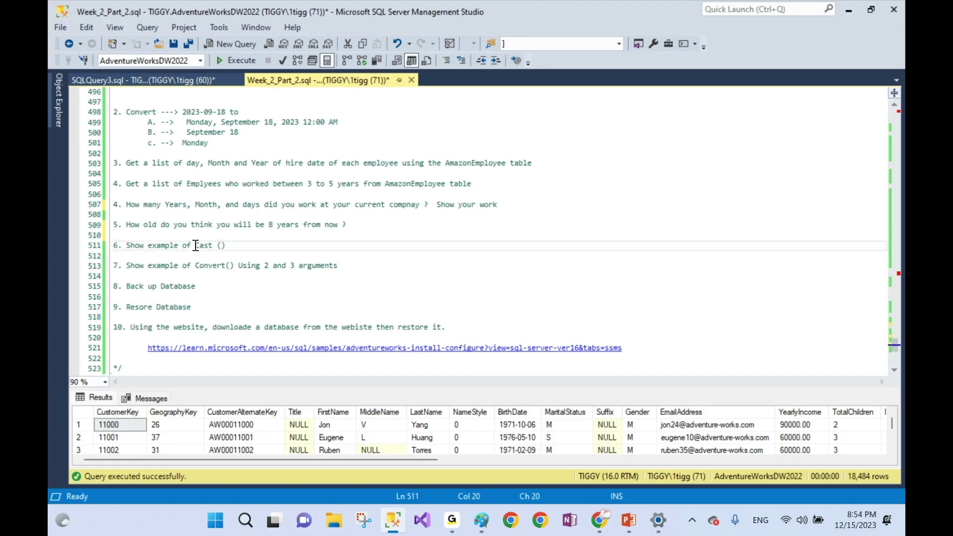
type("using")
left_click(198, 267)
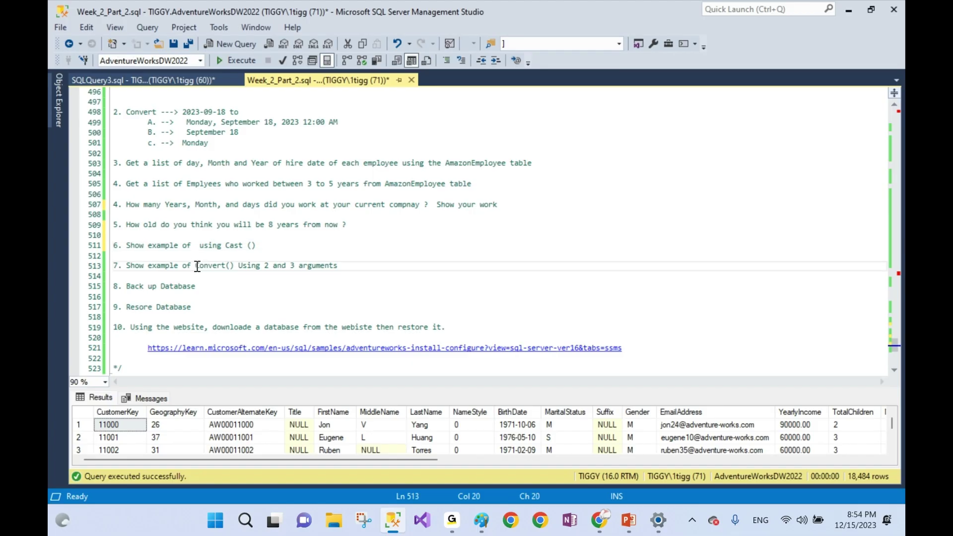
type("using")
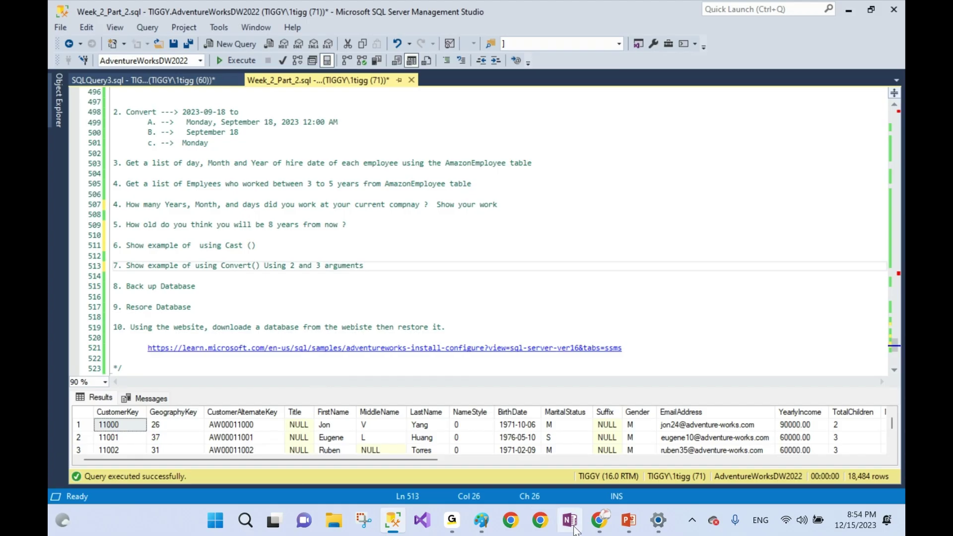
- Switch to Chrome, copy the page title "AdventureWorks sample databases" and search Google for it in a new tab
left_click(612, 527)
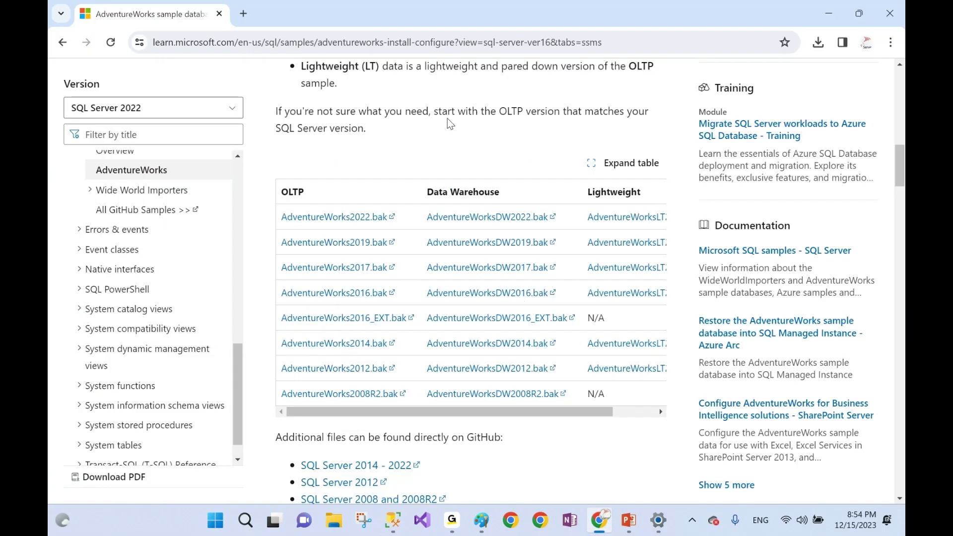
left_click_drag(900, 171, 900, 75)
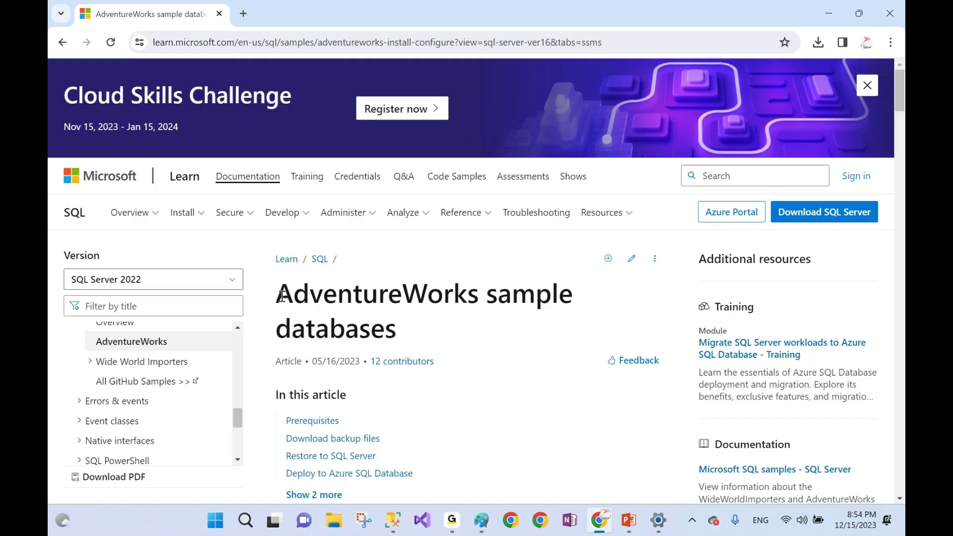
left_click_drag(401, 331, 278, 298)
key("ctrl+c")
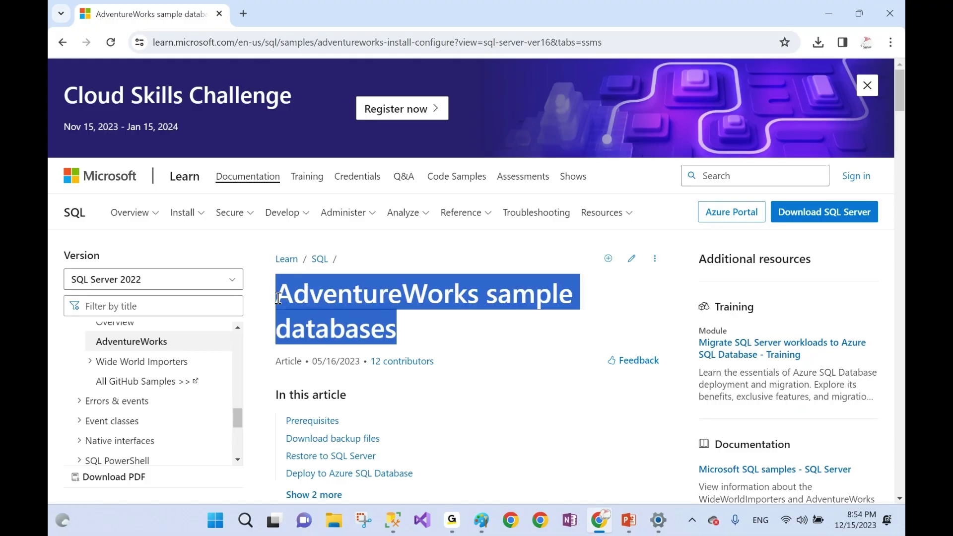
left_click(243, 13)
left_click(245, 42)
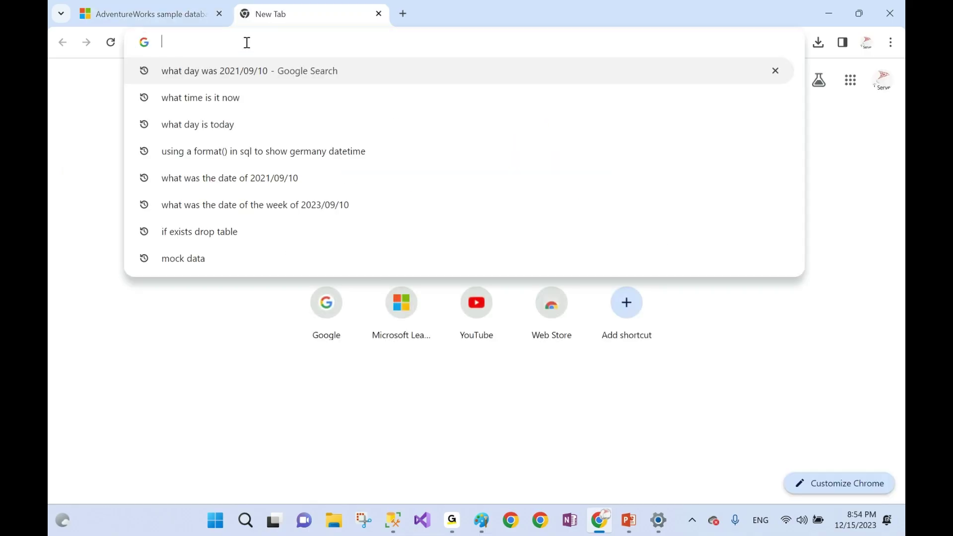
key("ctrl+v")
key("Return")
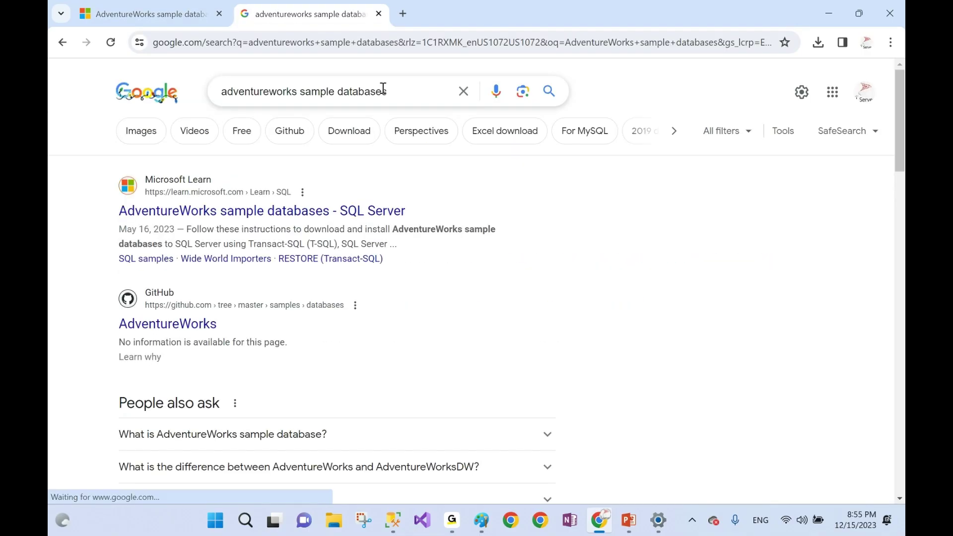
- Open the Microsoft Learn result for AdventureWorks sample databases and look over its table of backup file downloads
left_click(244, 213)
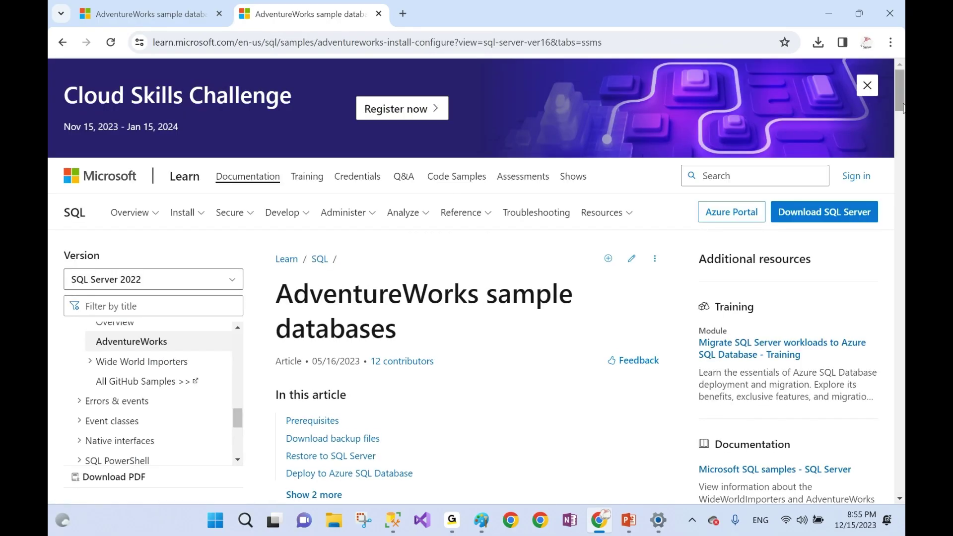
left_click_drag(902, 104, 902, 192)
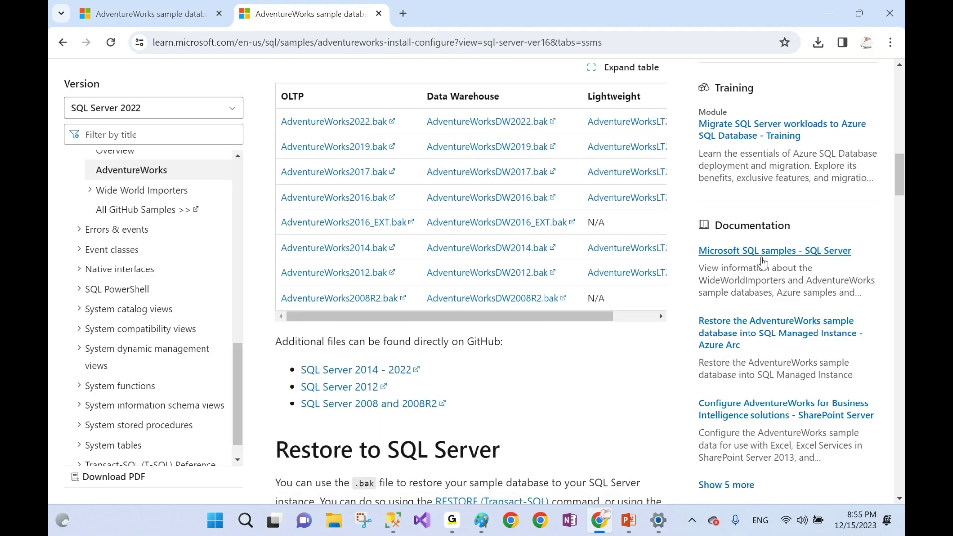
left_click_drag(903, 186, 903, 95)
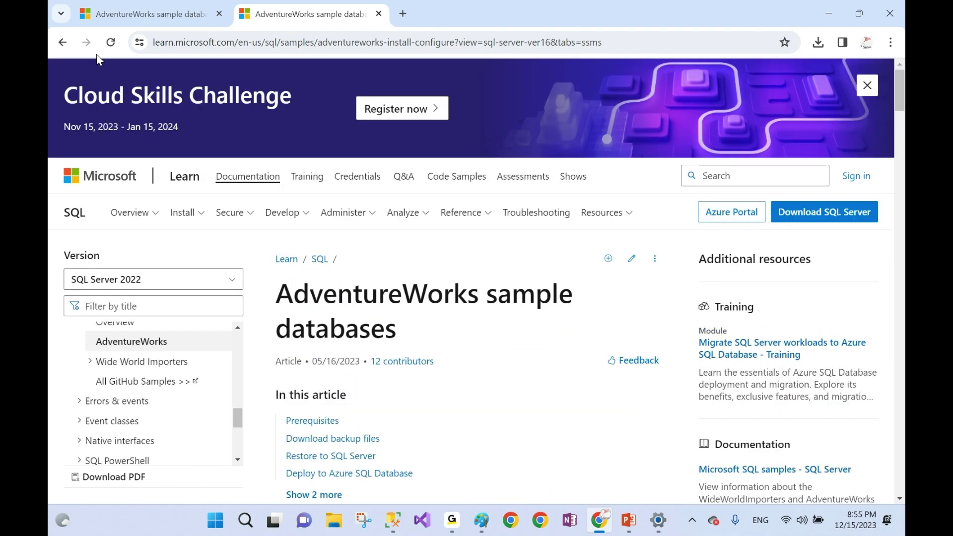
- Return to the Google results, search for "adventure works sample databases" and open the Microsoft Learn result at the backup downloads table
left_click(61, 44)
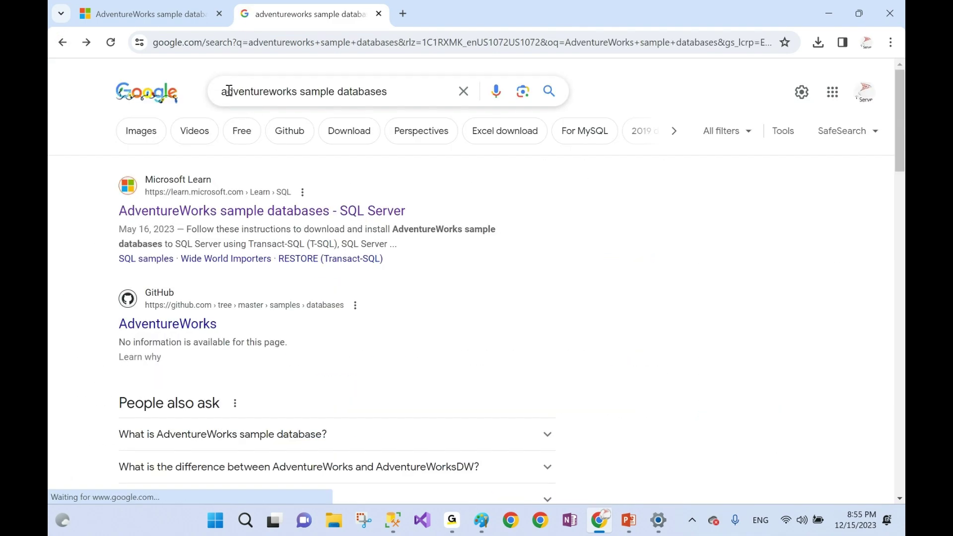
left_click(270, 94)
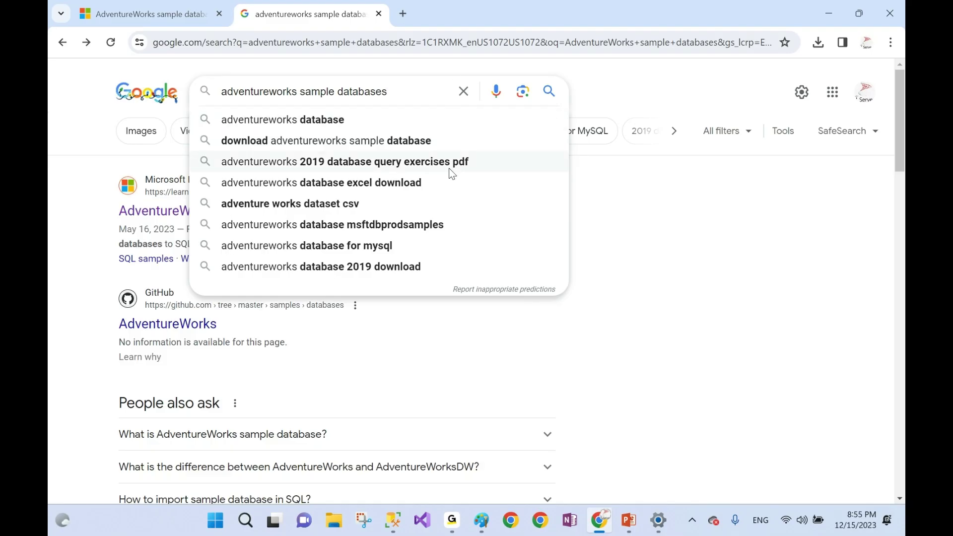
left_click(273, 93)
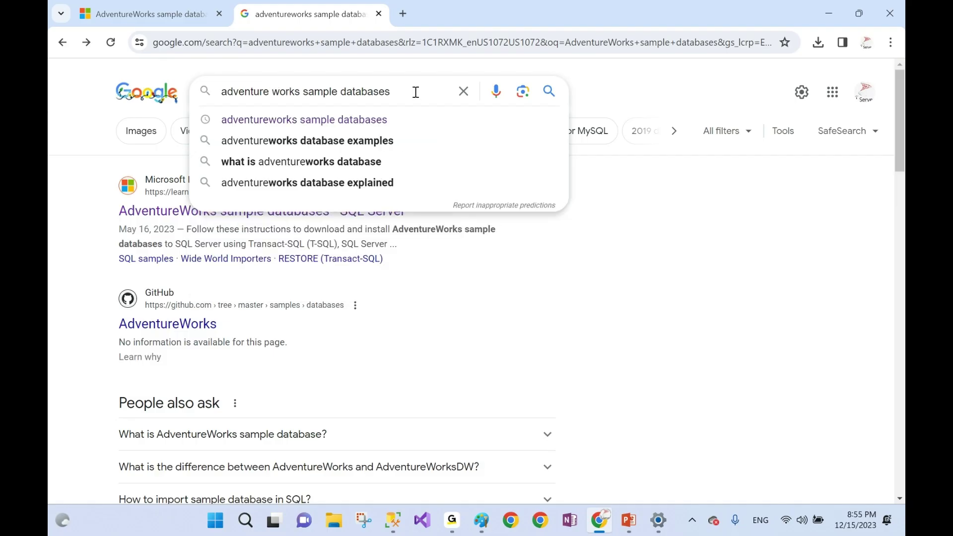
key("Return")
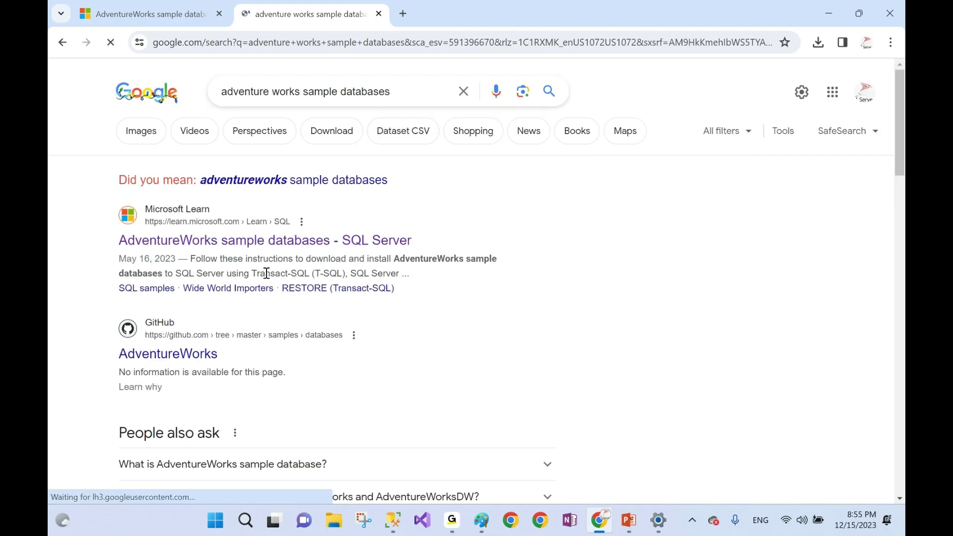
left_click(298, 240)
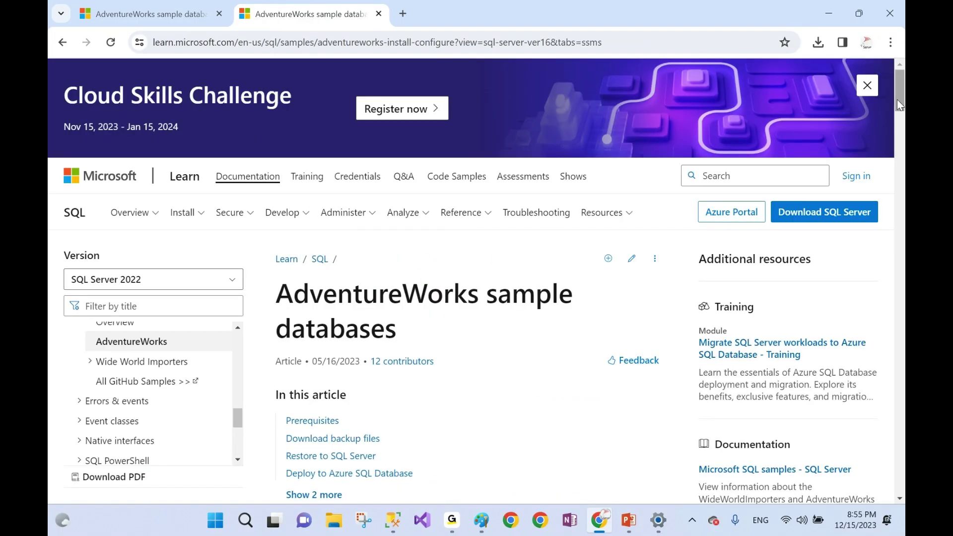
scroll(537, 402, "down", 10)
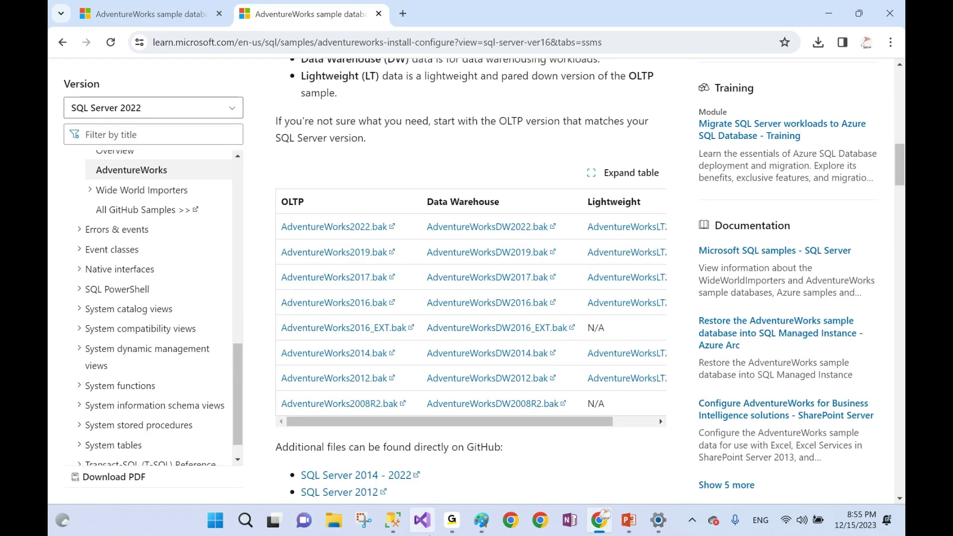
- Switch back to SQL Server Management Studio and review the remaining Homeworks questions through the end of the script
left_click(400, 521)
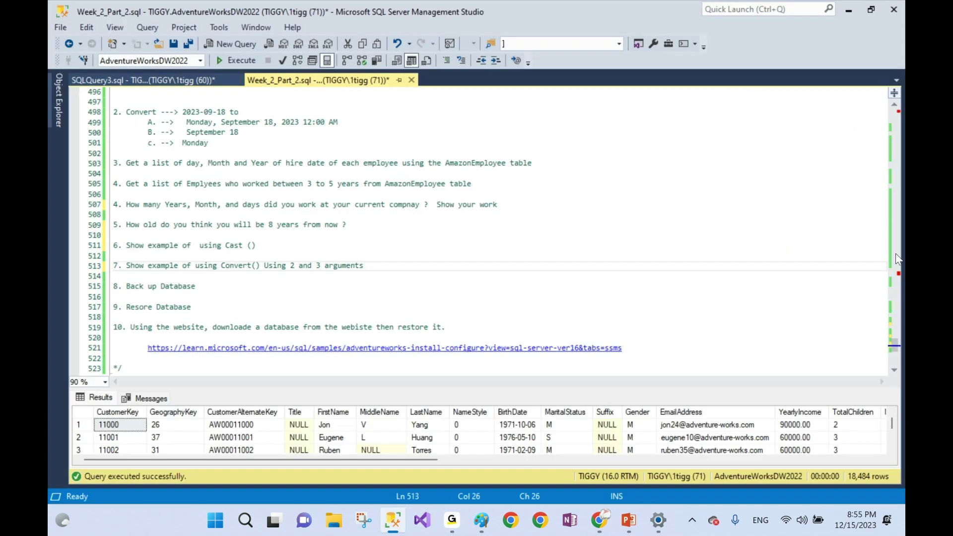
scroll(898, 368, "down", 2)
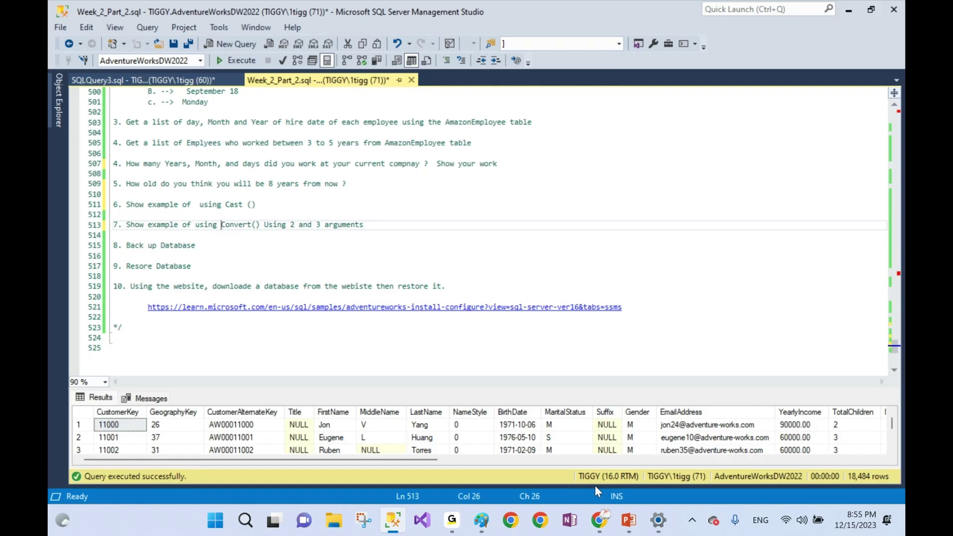
mouse_move(605, 524)
mouse_move(451, 521)
left_click(512, 475)
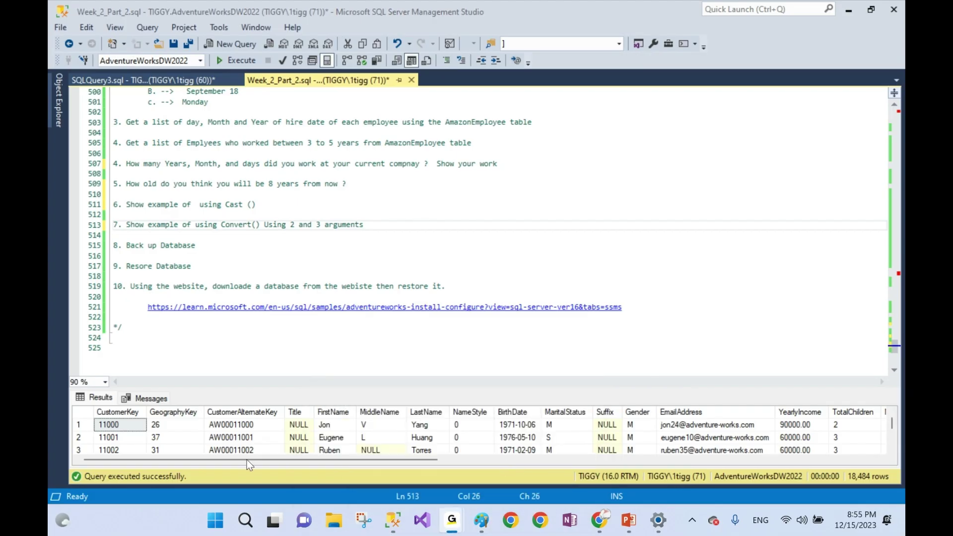